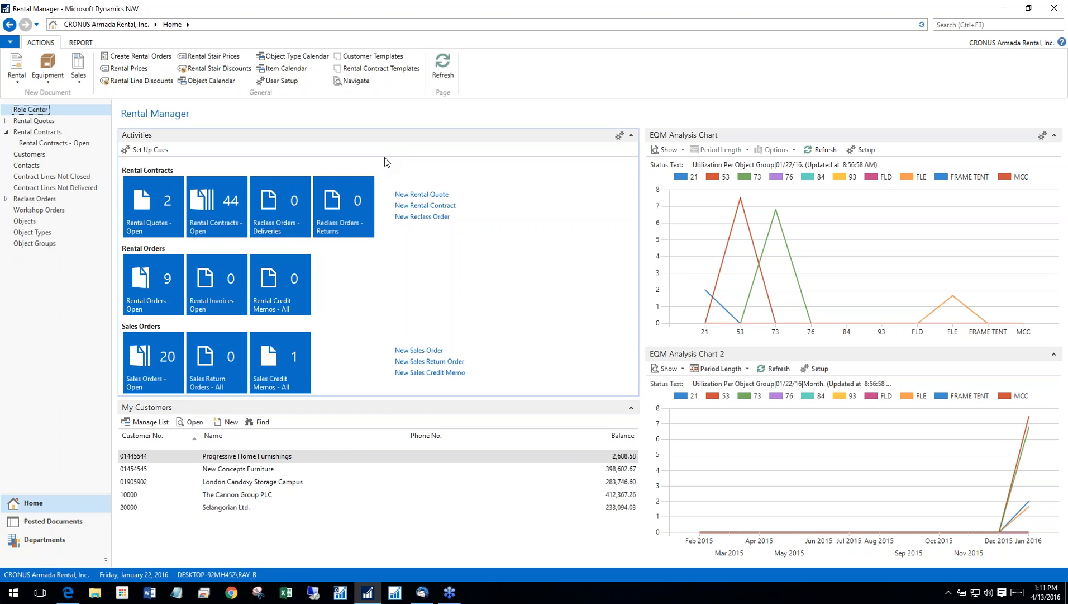
# Browse the Departments area to the Service Mgt. page of Armada Dynamics EQM.
pyautogui.click(51, 541)
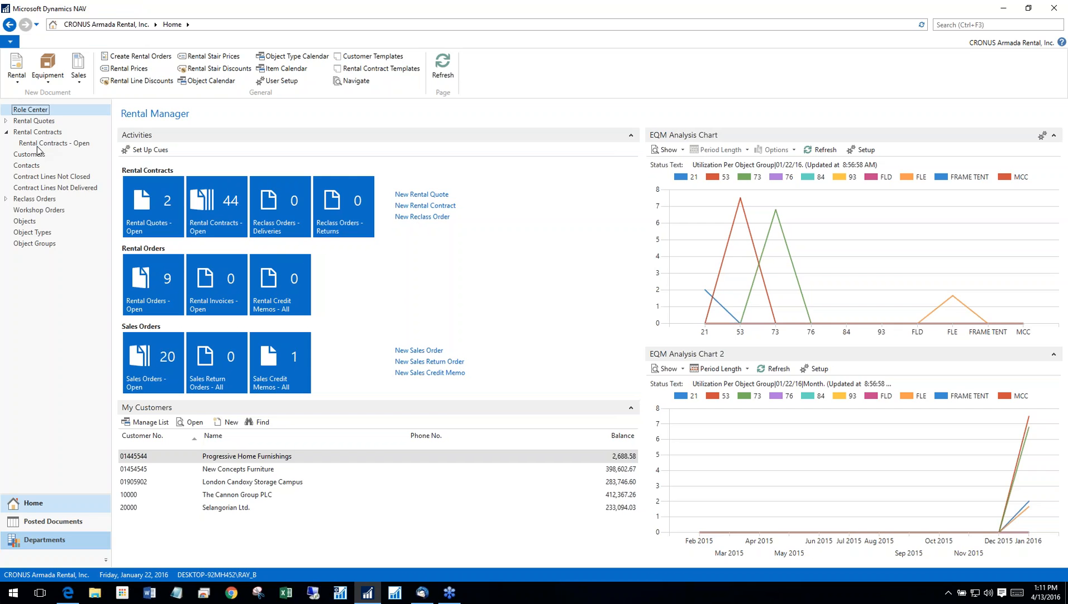
pyautogui.click(78, 143)
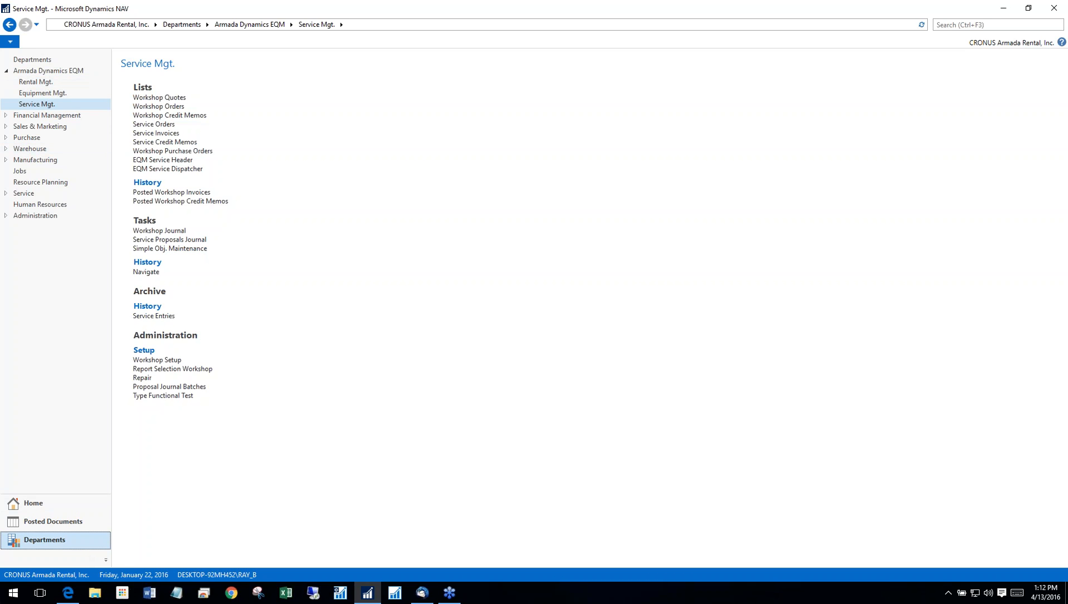
# Return to the Rental Manager home page and review which new equipment records can be created.
pyautogui.click(34, 505)
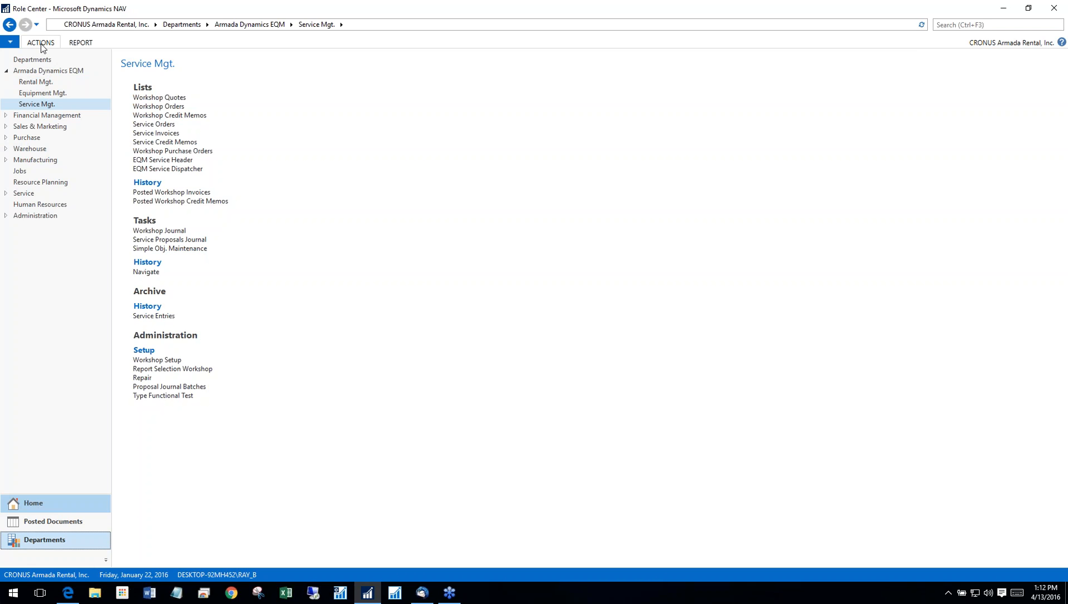
pyautogui.click(55, 71)
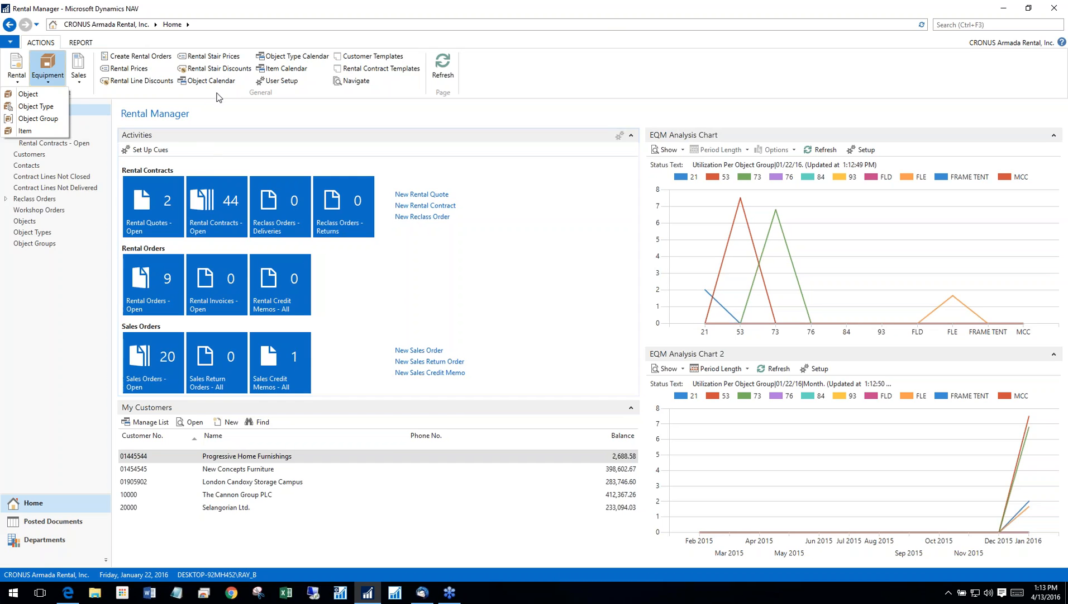
pyautogui.click(215, 208)
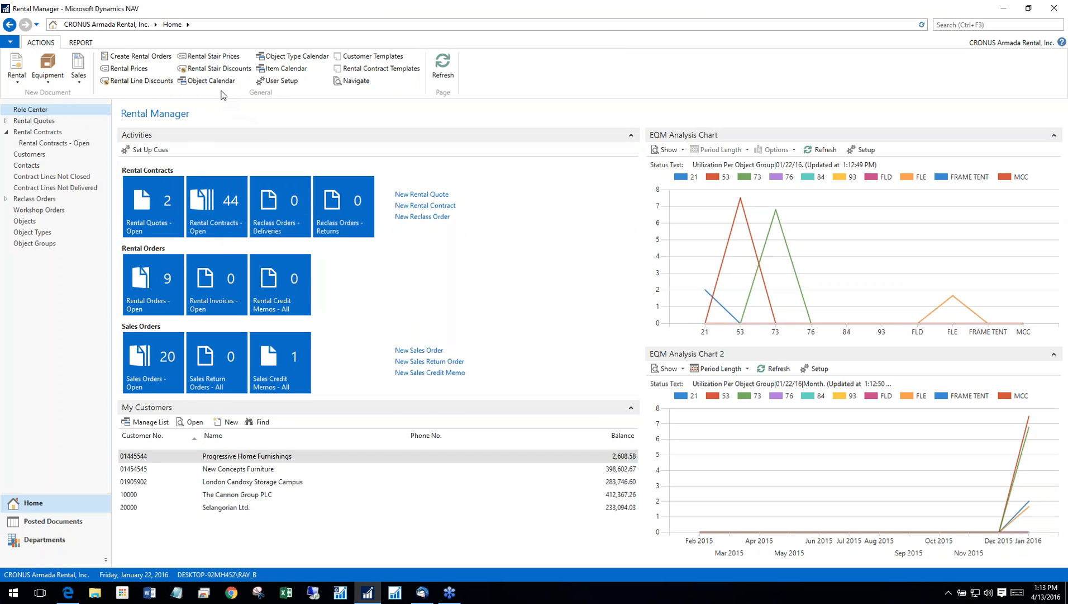
# Open rental contract RC100025 for editing from the list of open rental contracts.
pyautogui.click(212, 218)
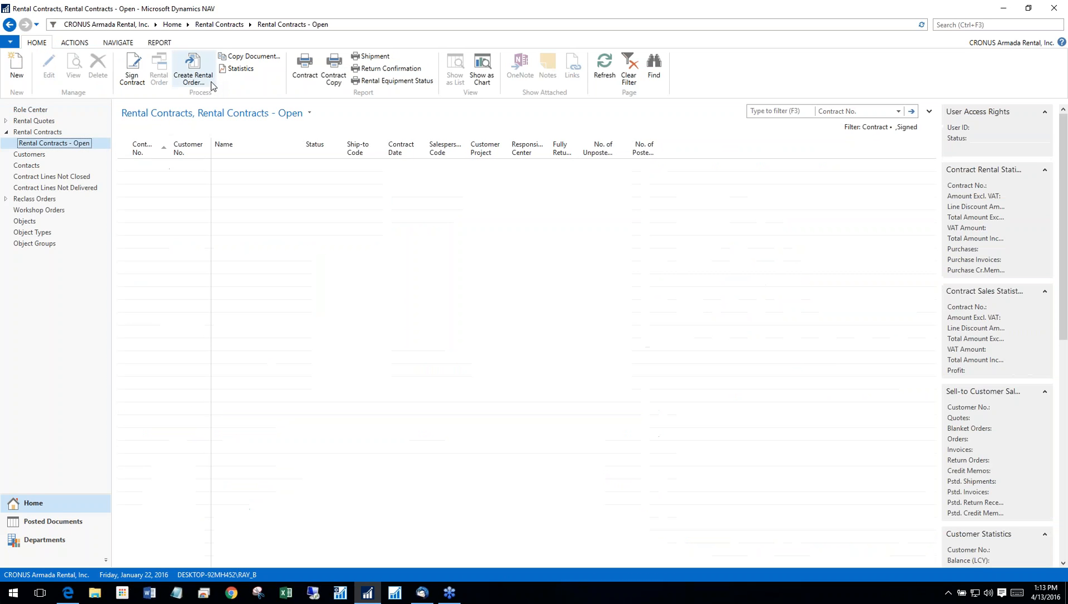
pyautogui.click(211, 84)
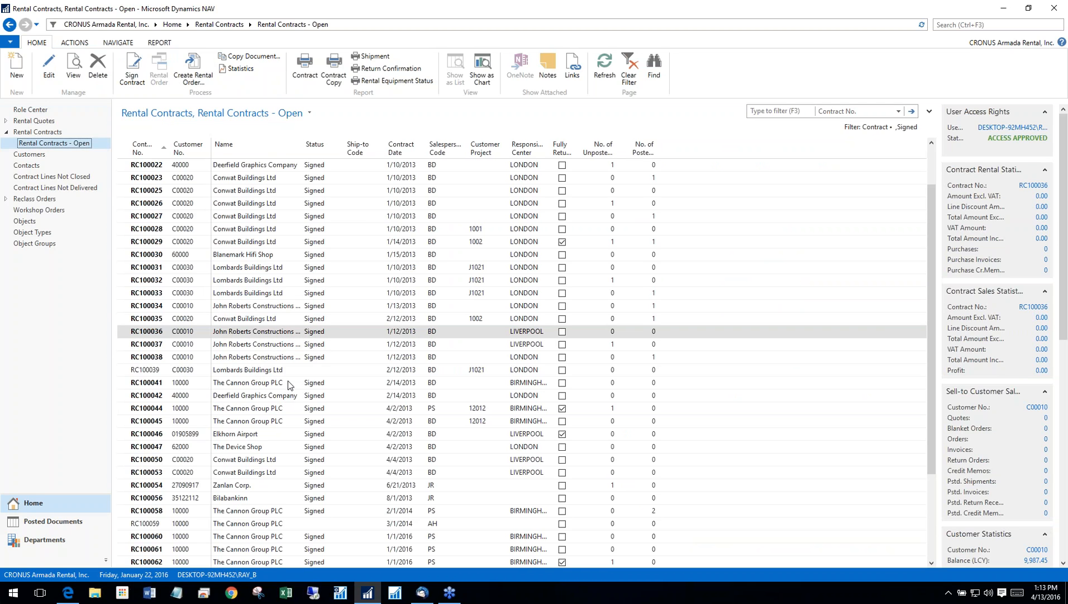
pyautogui.click(151, 191)
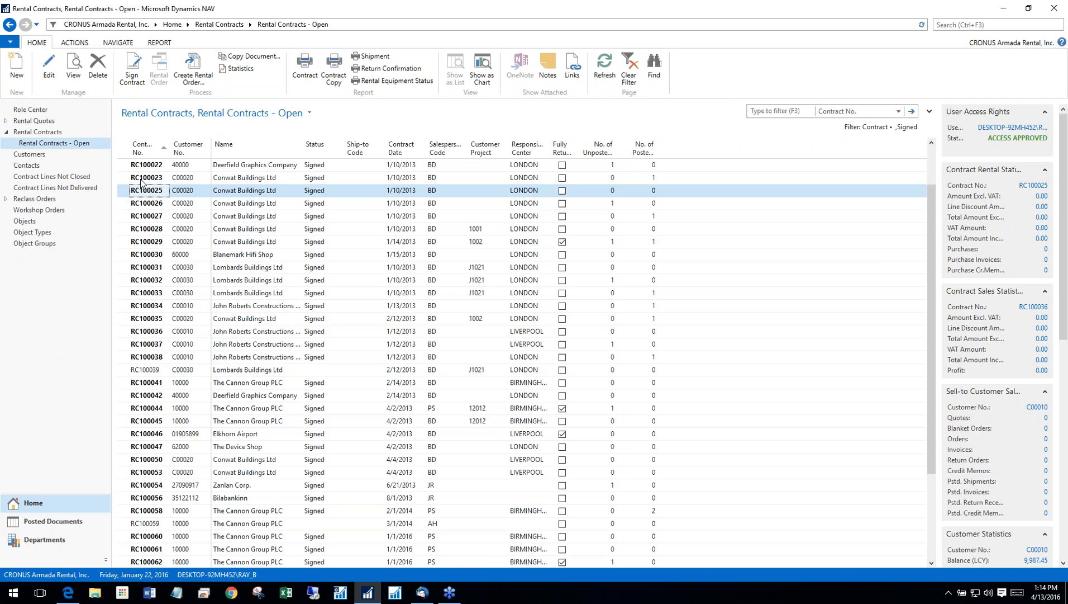
pyautogui.click(36, 70)
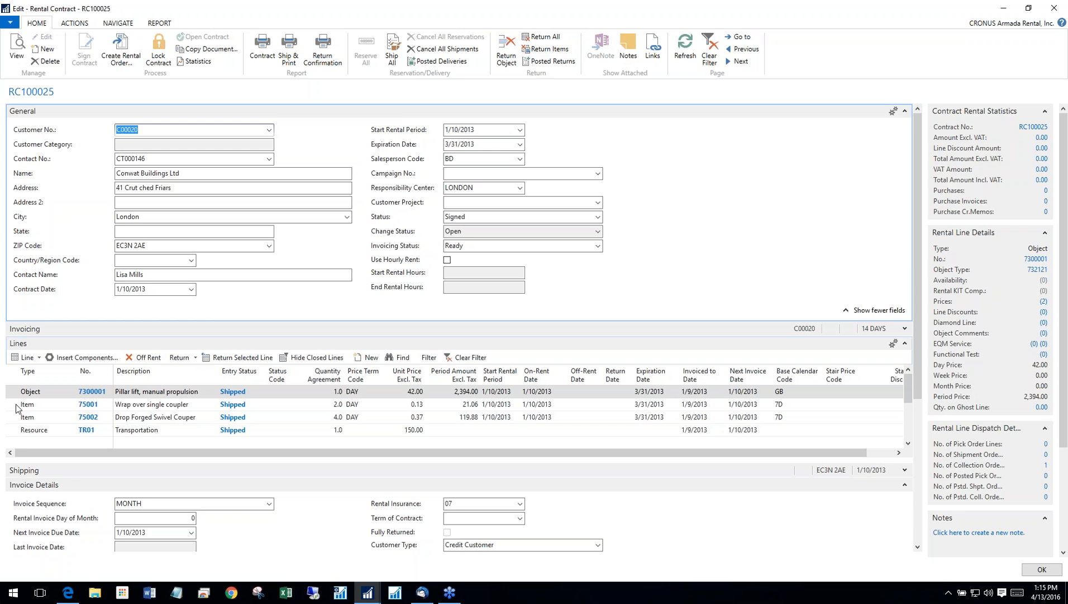
# Review the line types available for the Transportation line of the contract, keeping Resource.
pyautogui.click(16, 434)
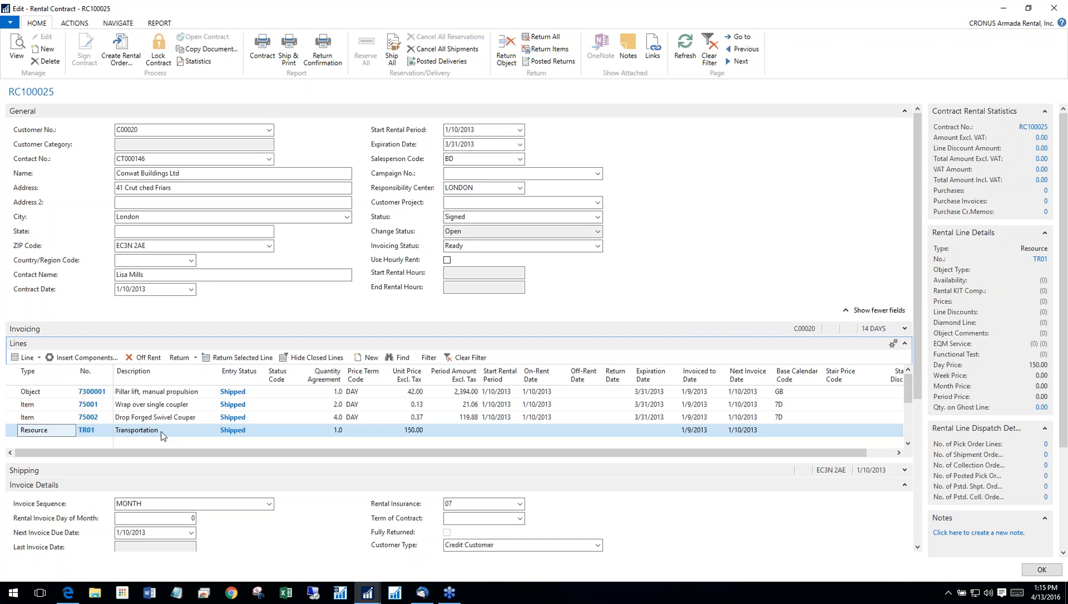
pyautogui.click(64, 434)
pyautogui.click(72, 432)
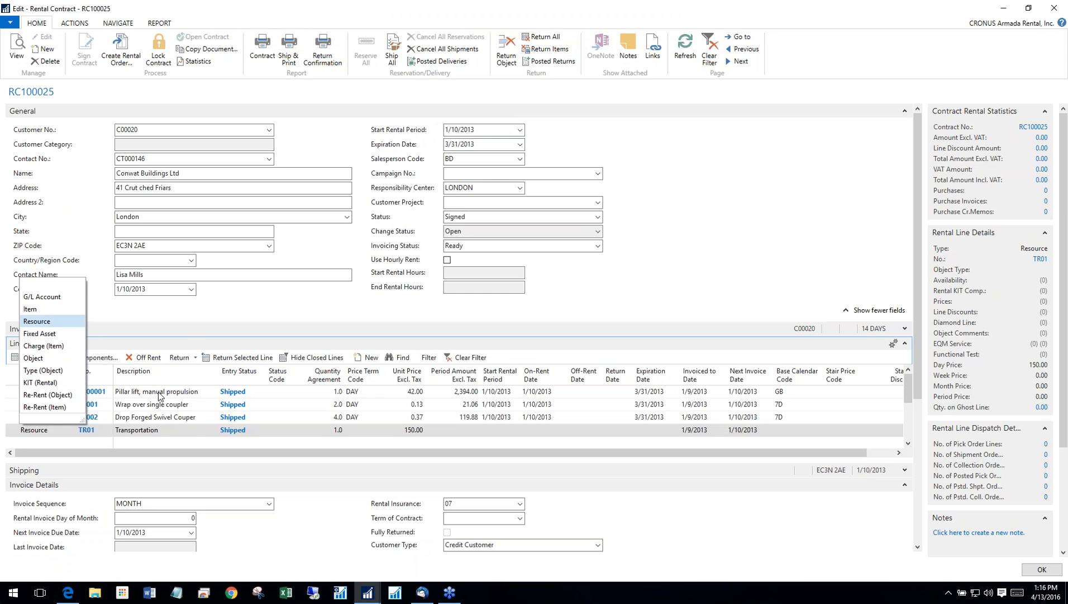
pyautogui.press('Escape')
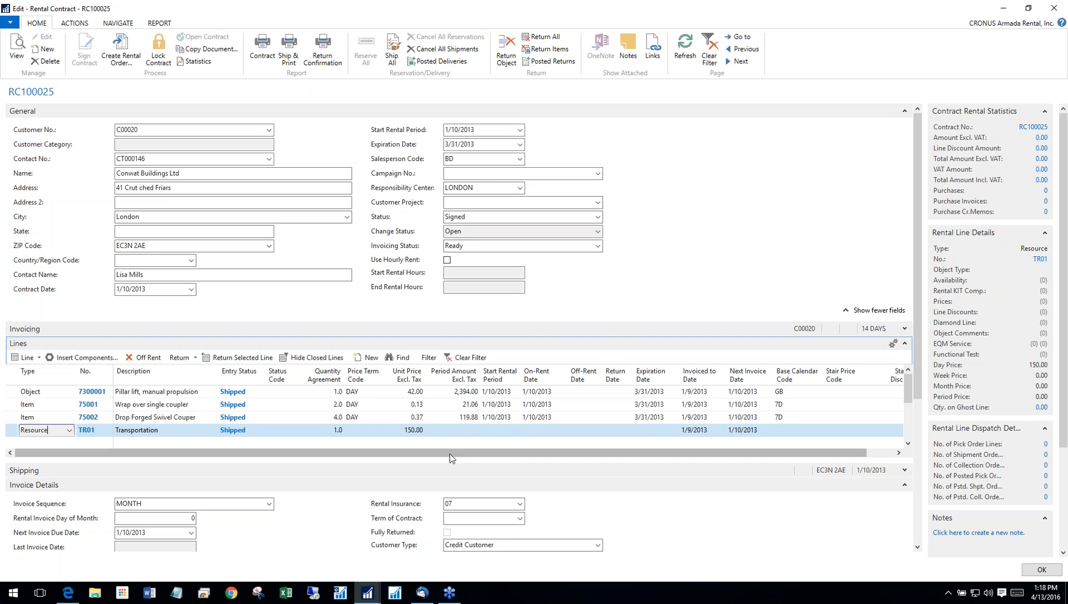
# Review the price term codes available for the pillar lift line and minimize the contract window.
pyautogui.click(377, 392)
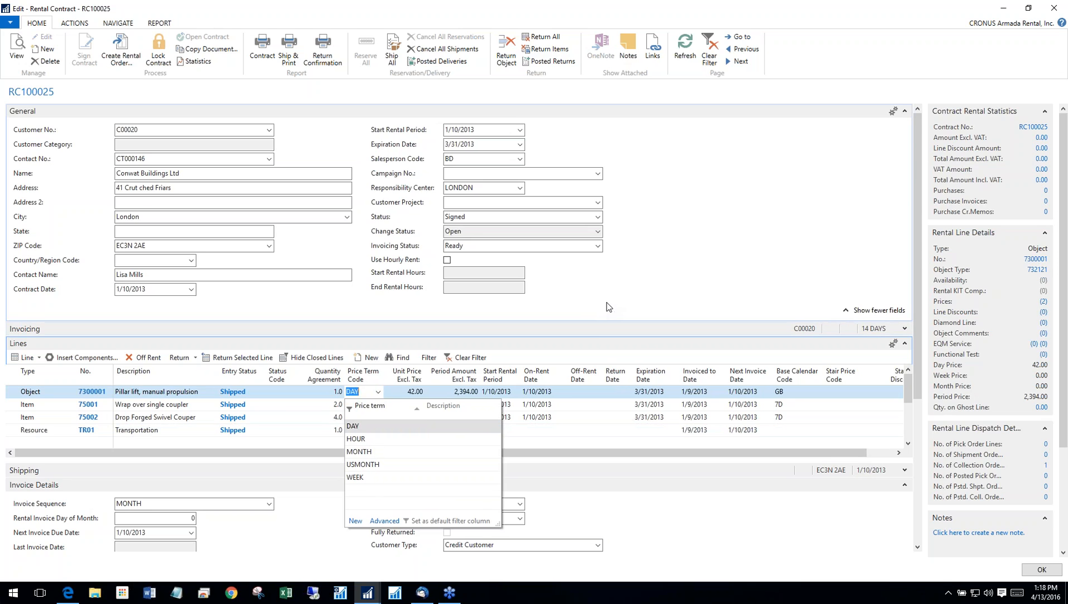
pyautogui.press('Escape')
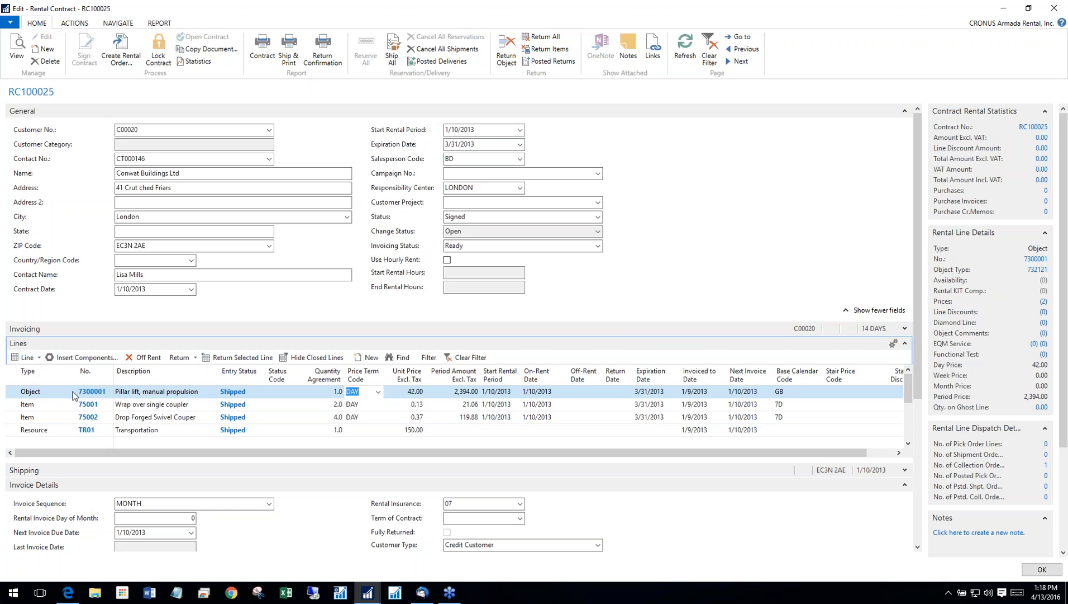
pyautogui.click(1004, 10)
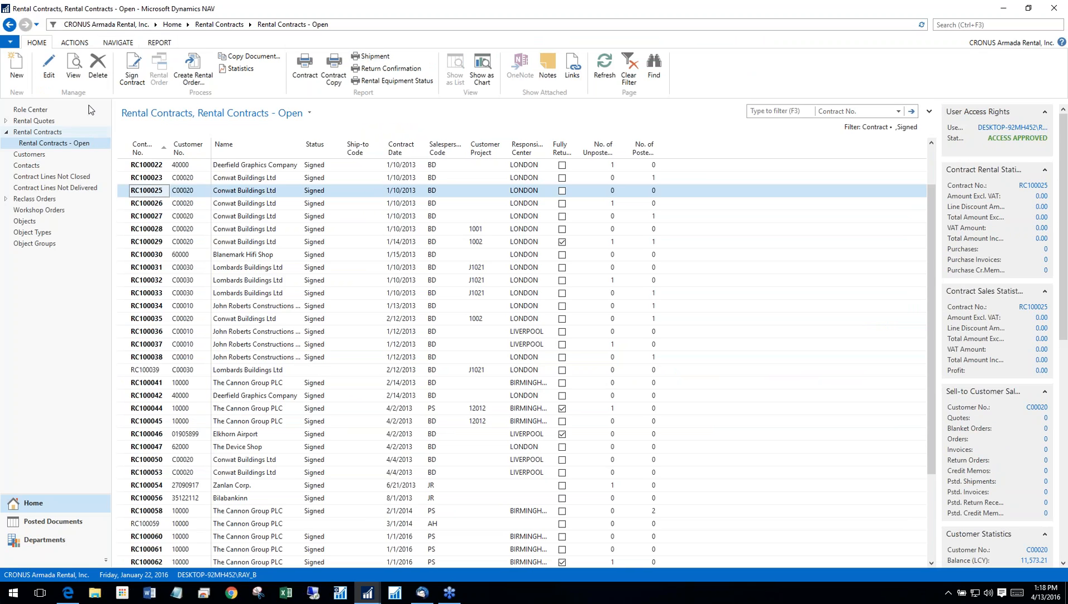
# Return to the Role Center and open the settings of the object type availability calendar.
pyautogui.click(39, 110)
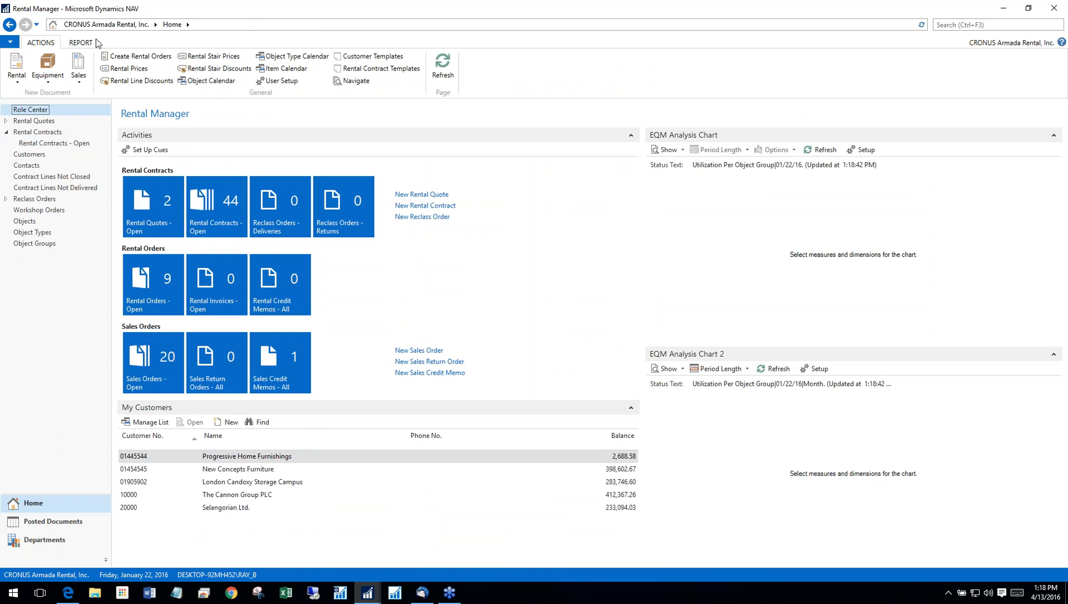
pyautogui.click(305, 60)
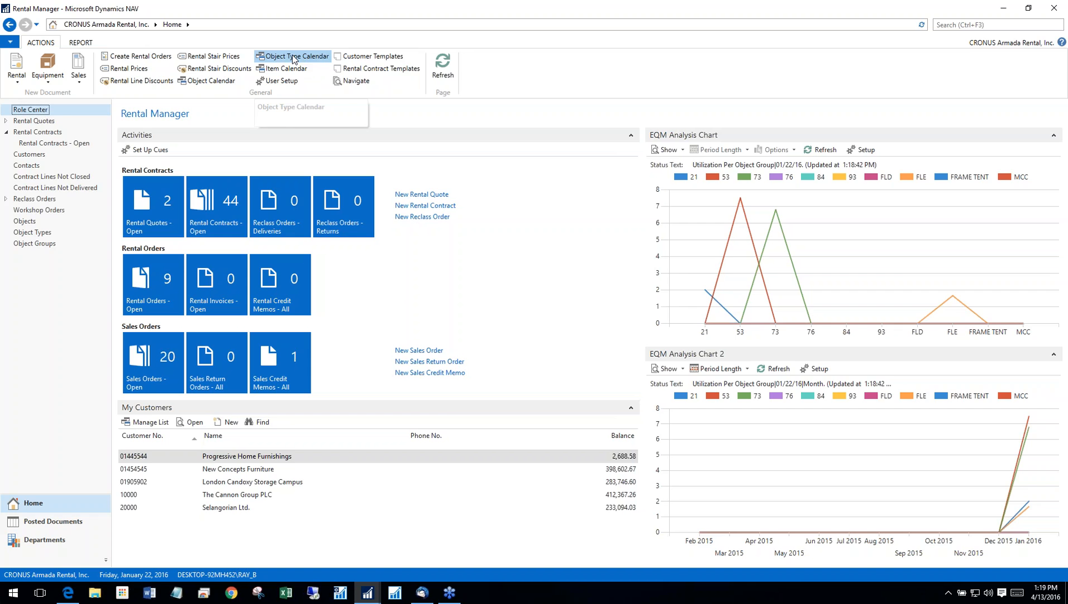
pyautogui.click(293, 58)
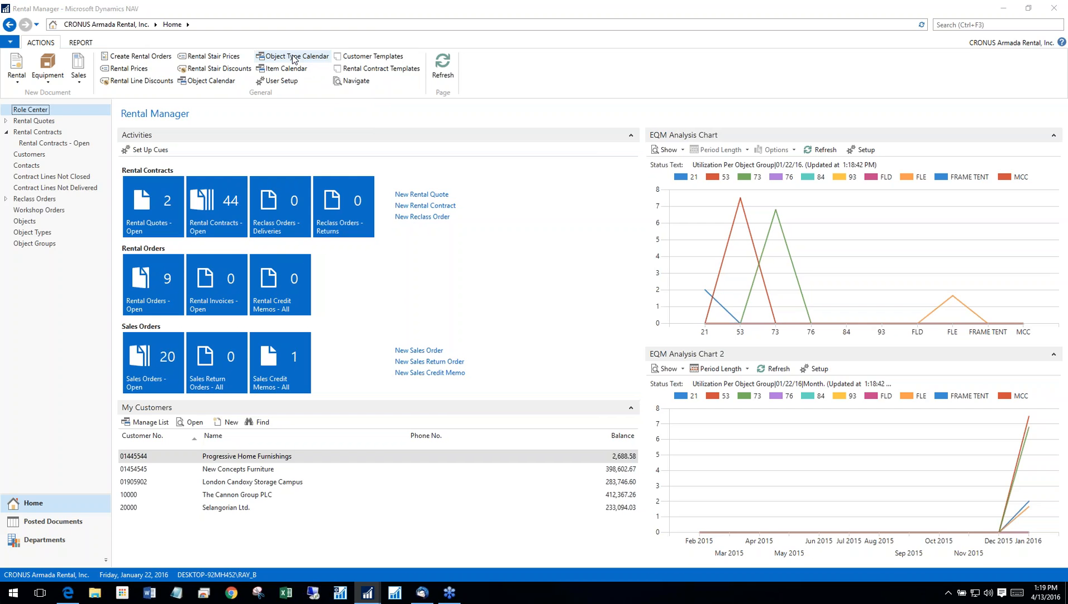
pyautogui.moveTo(370, 597)
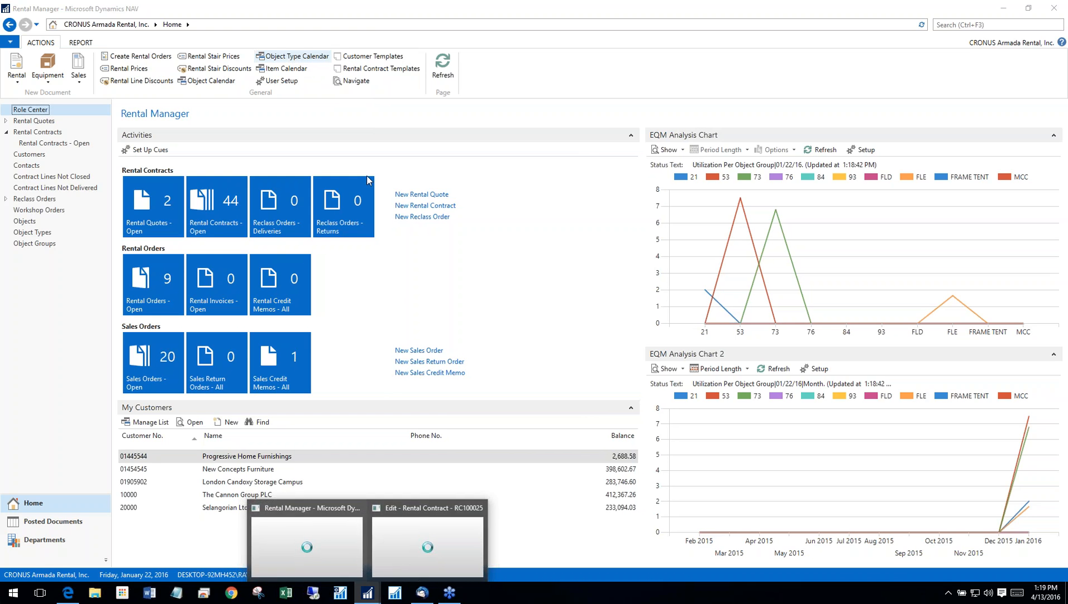
pyautogui.click(291, 57)
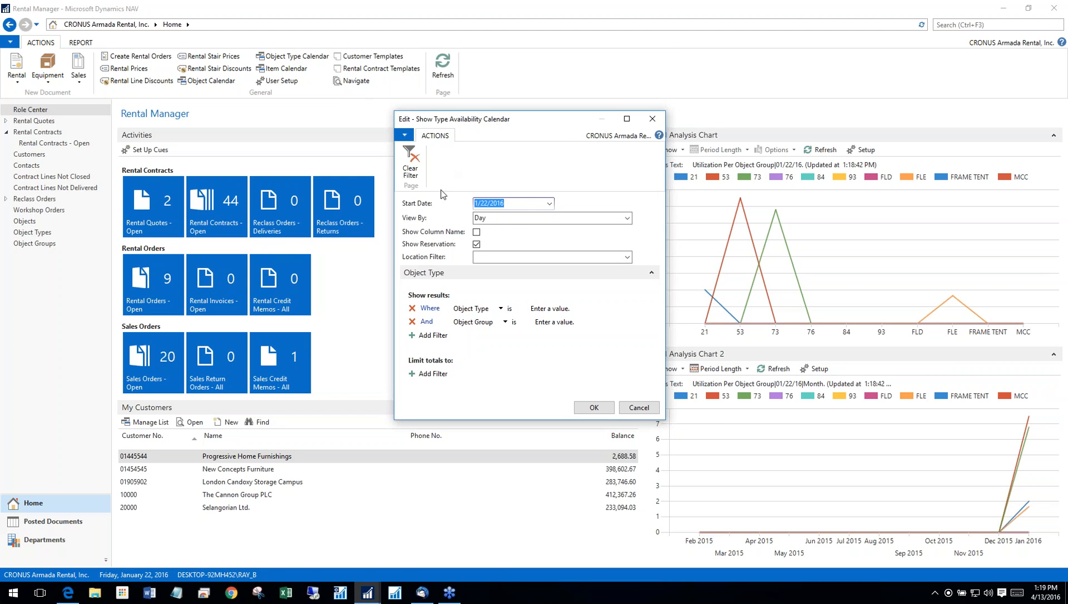
# Generate the object type availability calendar by day from 1/22/2016 with reservations shown and no location filter.
pyautogui.click(526, 203)
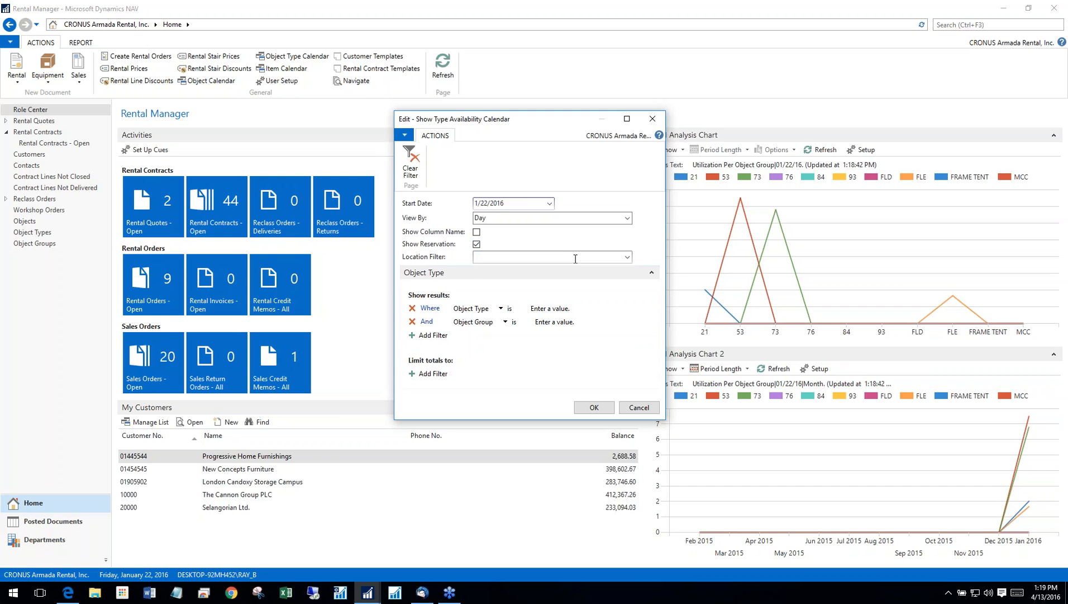
pyautogui.click(547, 257)
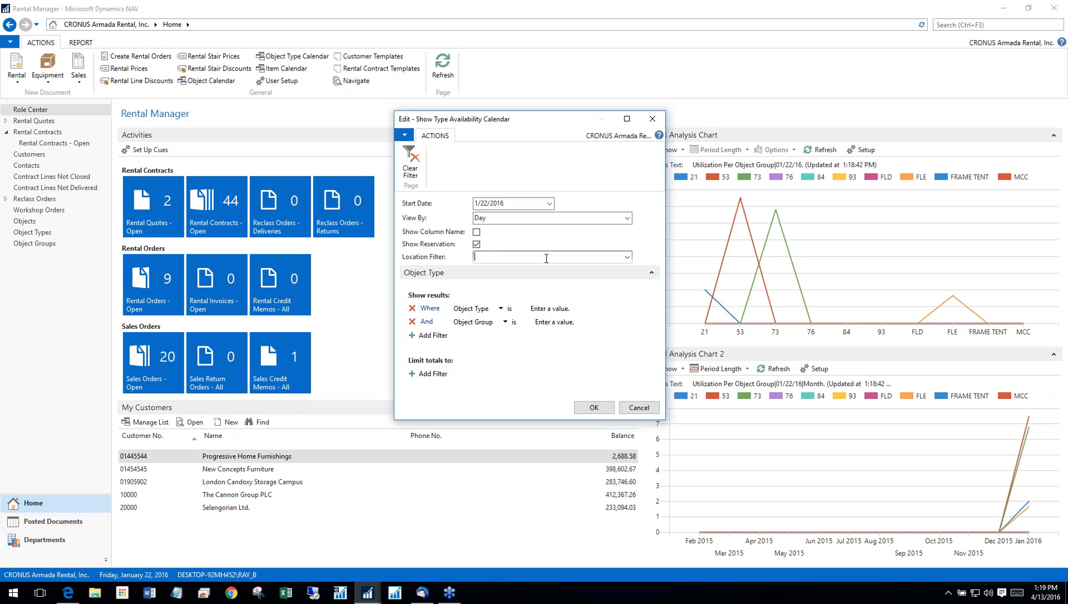
pyautogui.click(594, 407)
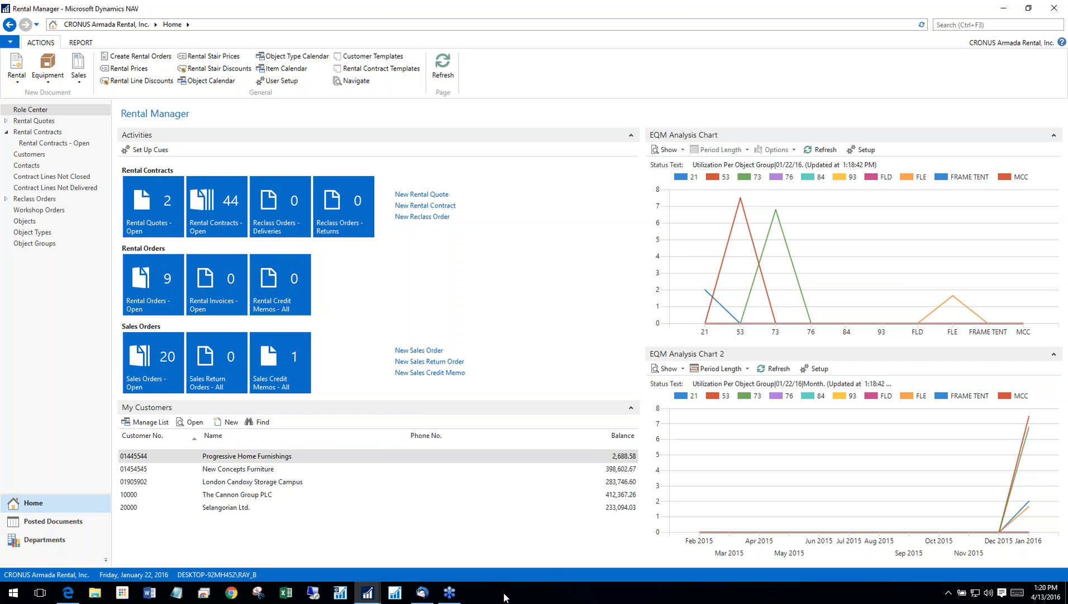
pyautogui.press('Tab')
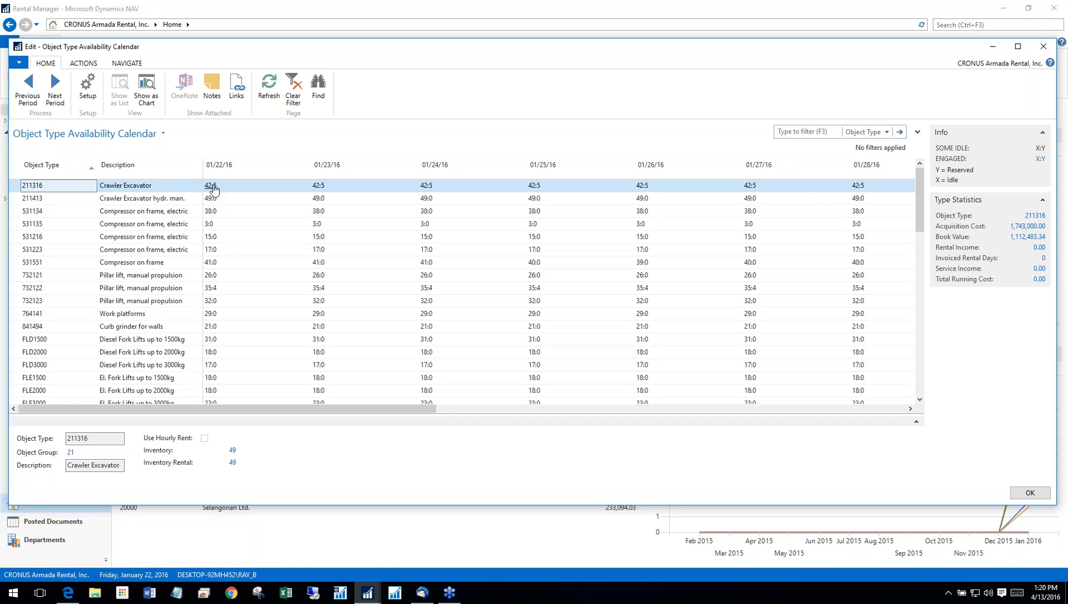
# View the available objects of the Crawler Excavator type for 01/22/16 and close the object availability calendar.
pyautogui.click(213, 186)
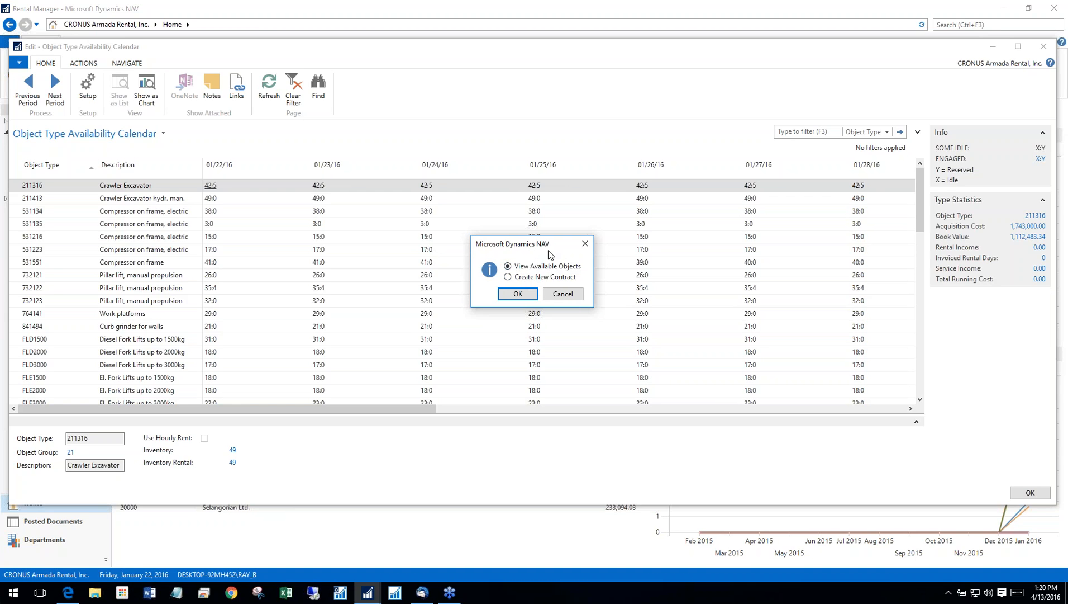
pyautogui.click(519, 294)
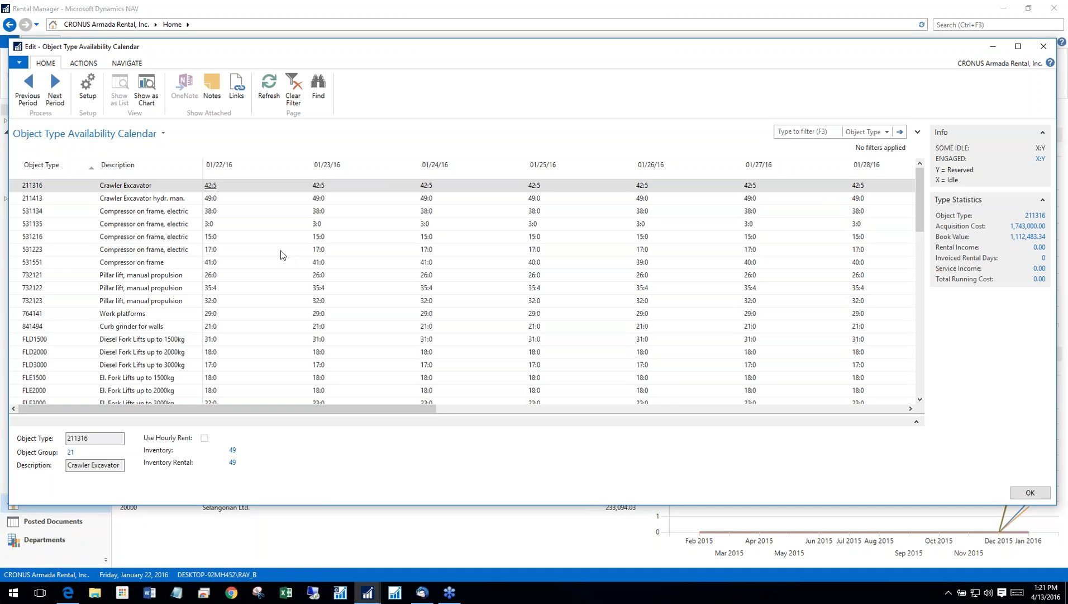
pyautogui.click(208, 190)
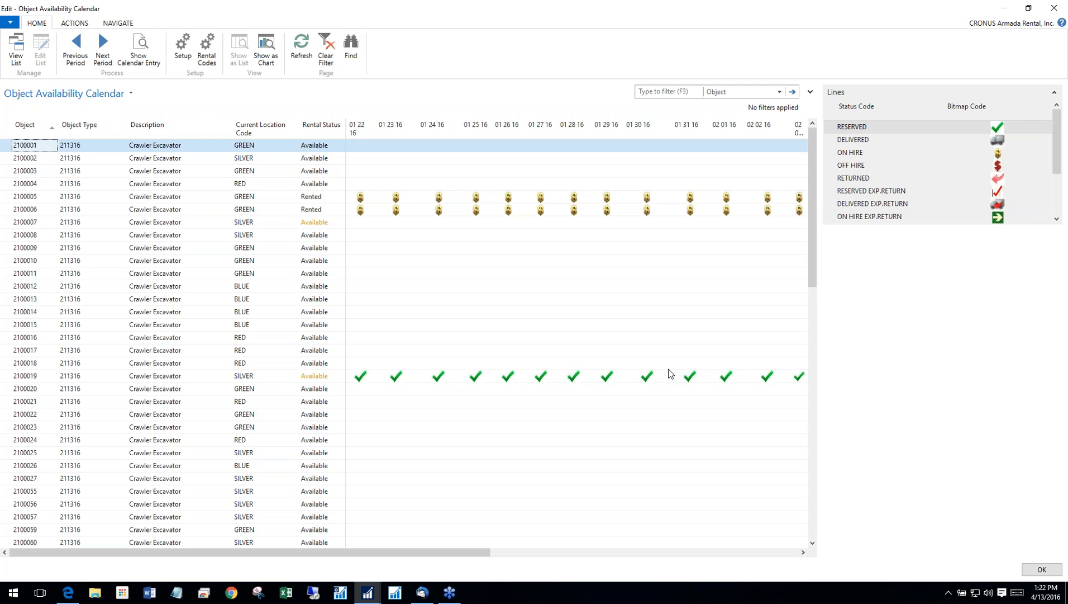
pyautogui.click(1055, 9)
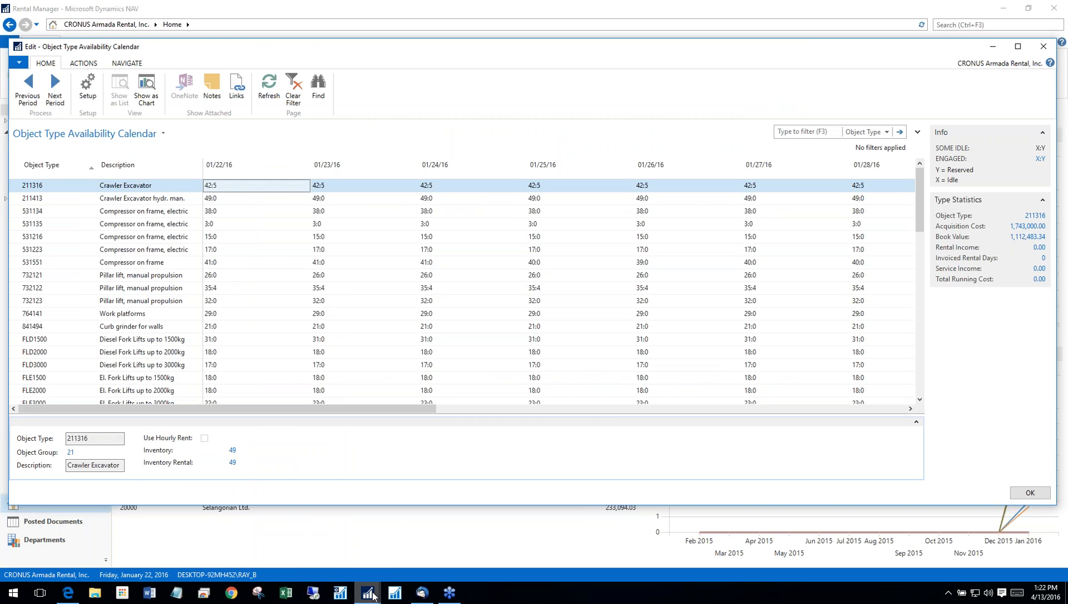
# Close the object type availability calendar and bring rental contract RC100025 back in a maximized window.
pyautogui.moveTo(373, 595)
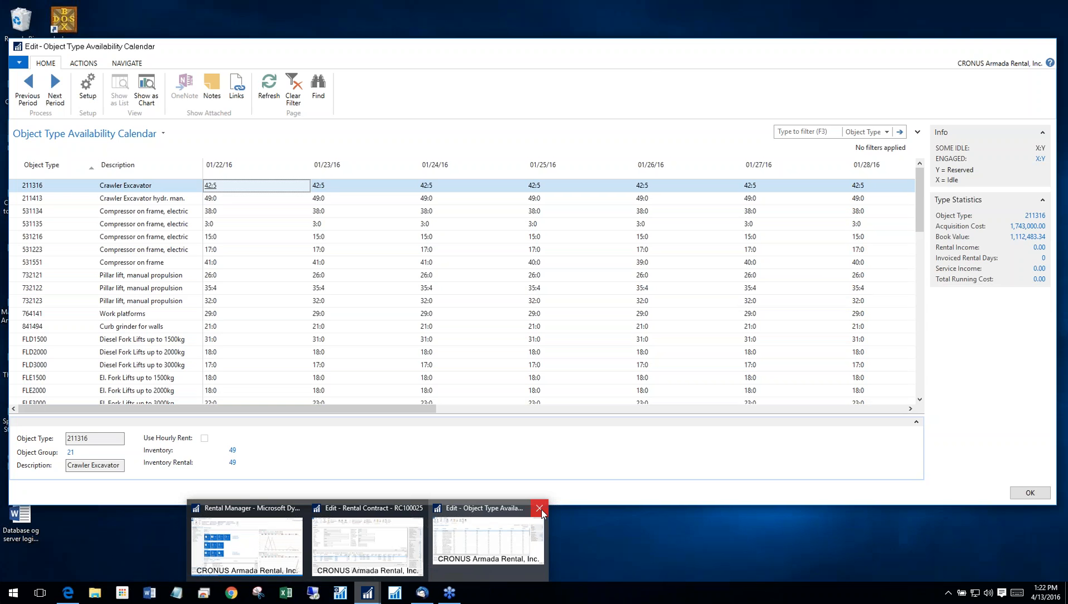
pyautogui.click(540, 508)
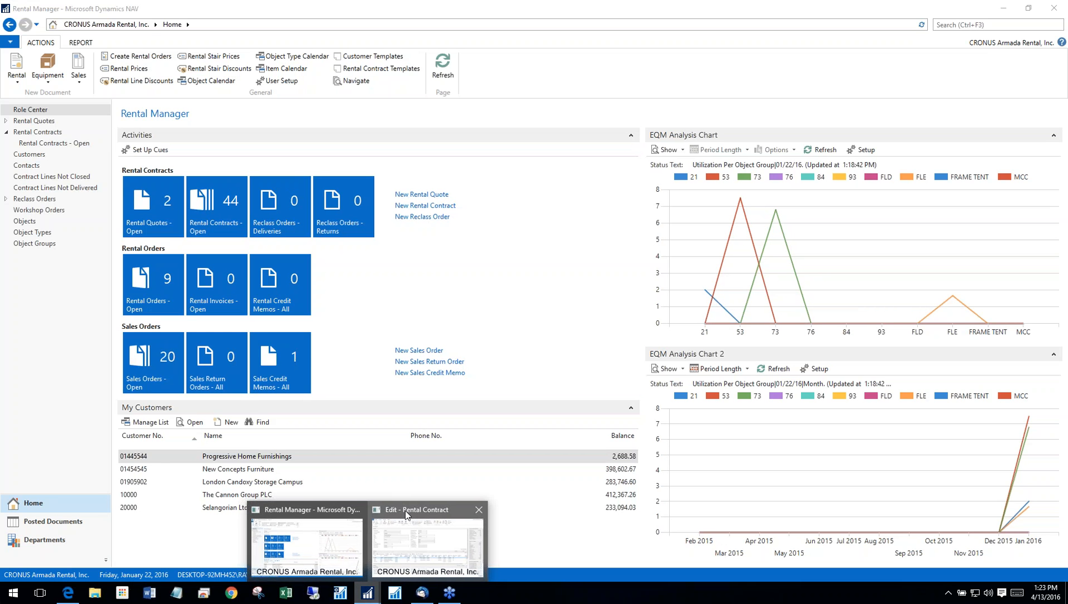
pyautogui.click(408, 514)
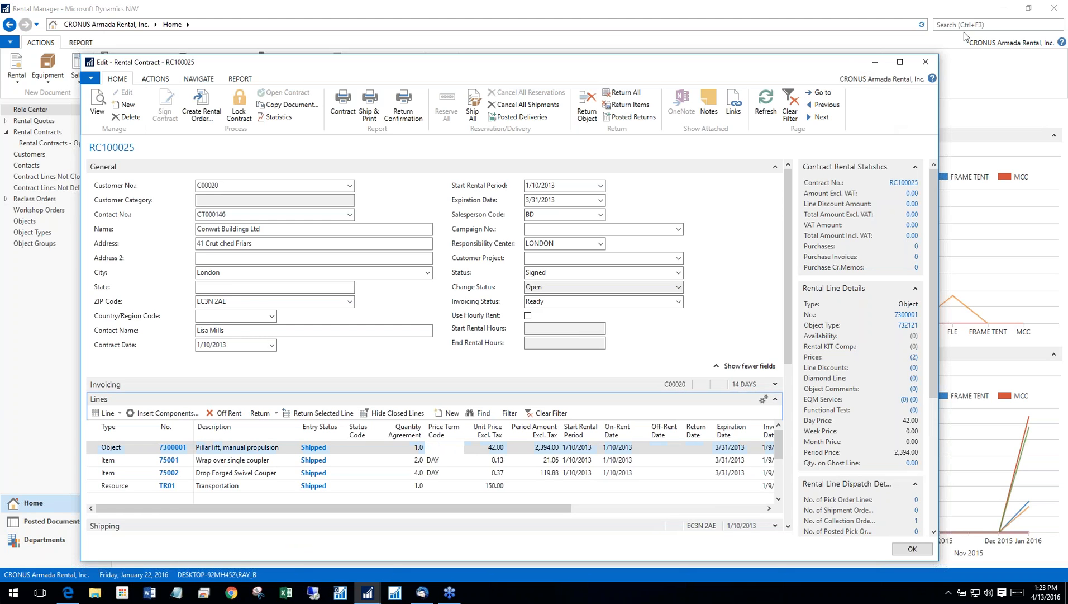
pyautogui.click(901, 63)
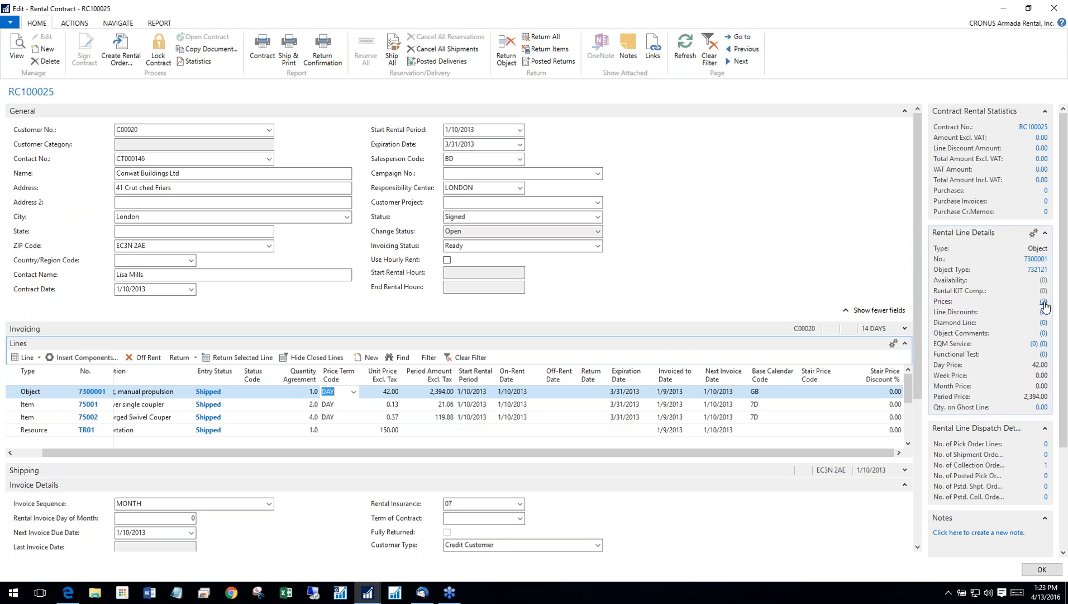
# View the rental prices available for the object 7300001 line of the contract and close the price list.
pyautogui.click(1044, 302)
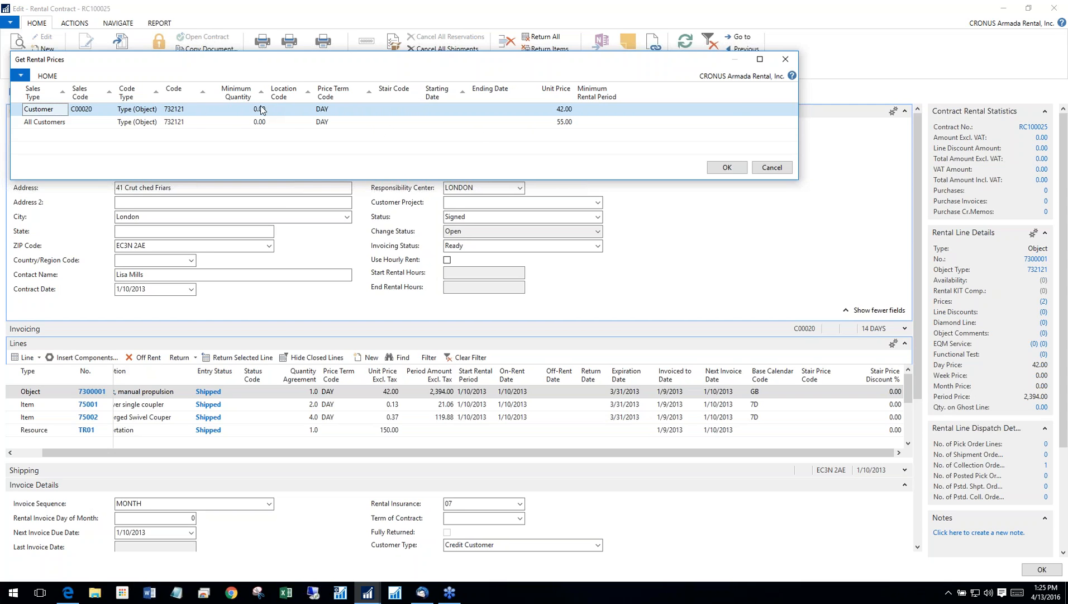
pyautogui.click(773, 168)
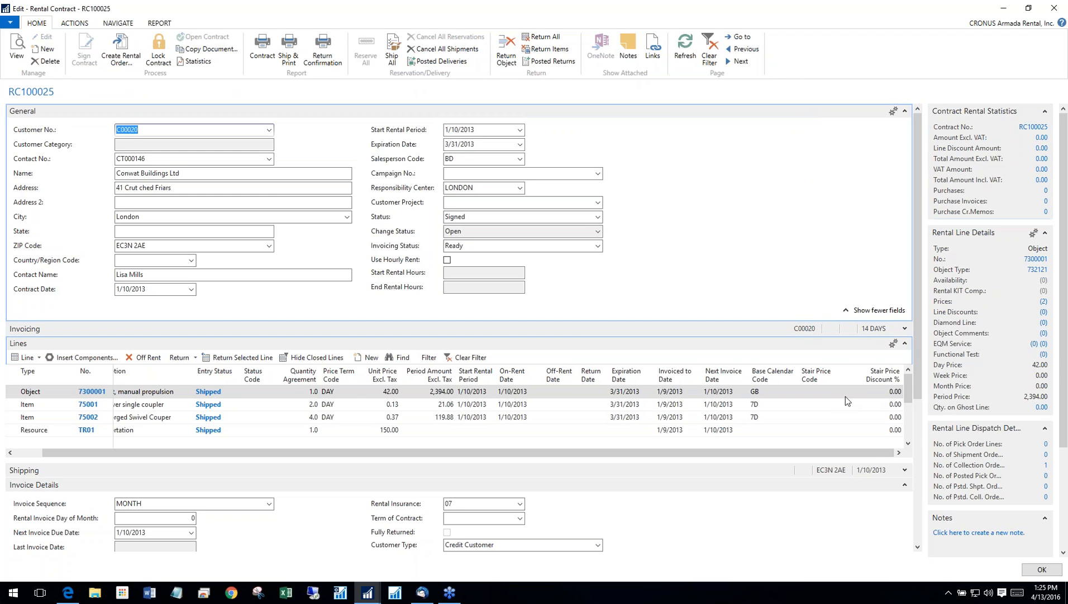
# Look up the Stair Price Code options for the object 7300001 line in the full Stair Price List.
pyautogui.click(825, 392)
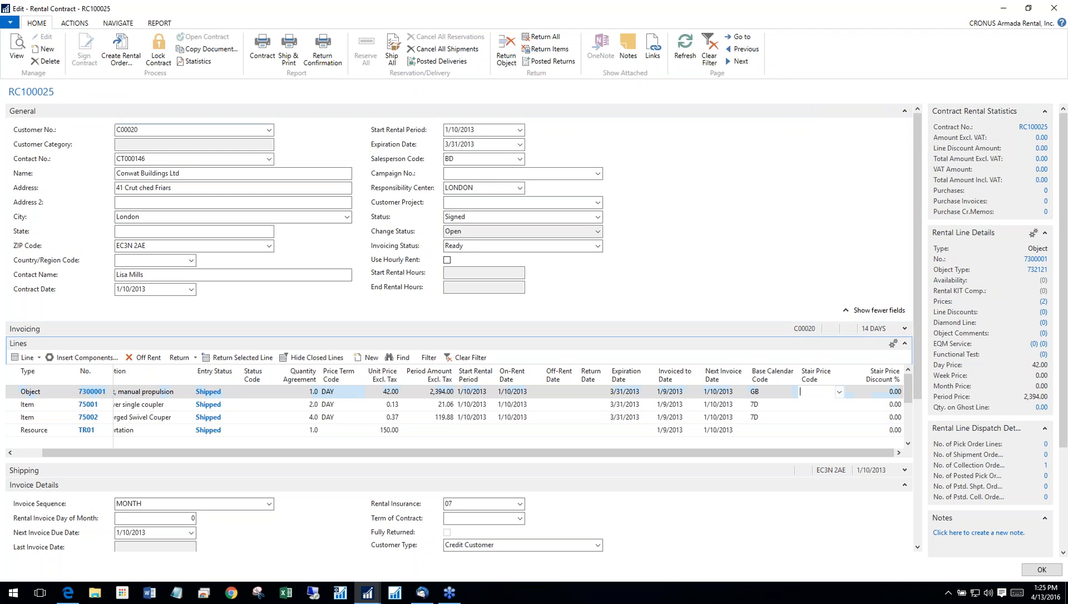
pyautogui.click(840, 391)
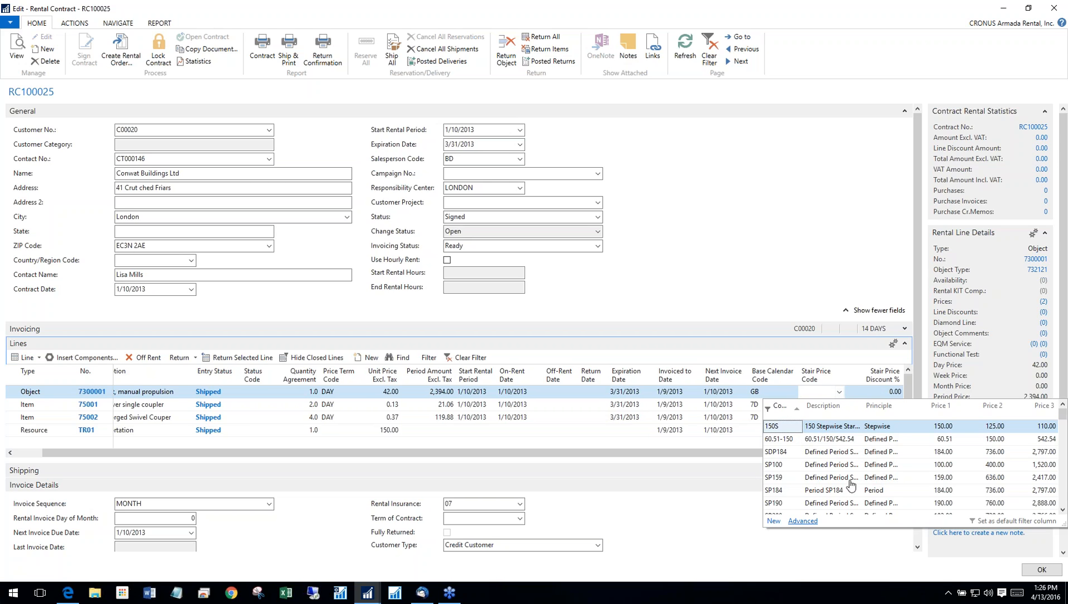
pyautogui.click(803, 521)
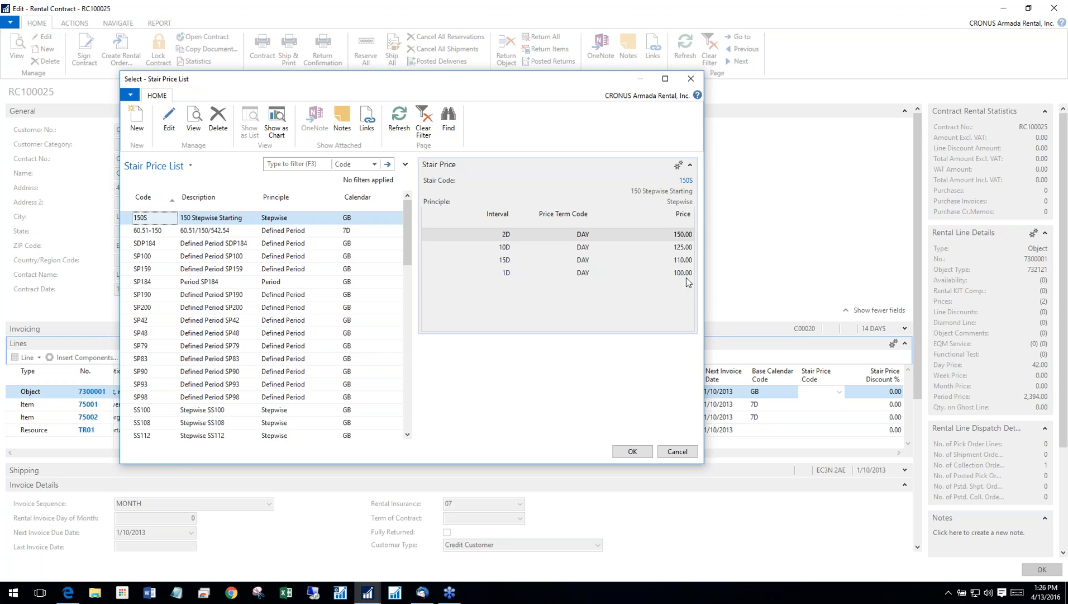
# Review the interval prices of the Defined Period stair price 60.51-150 and the Period stair price SP184.
pyautogui.click(280, 232)
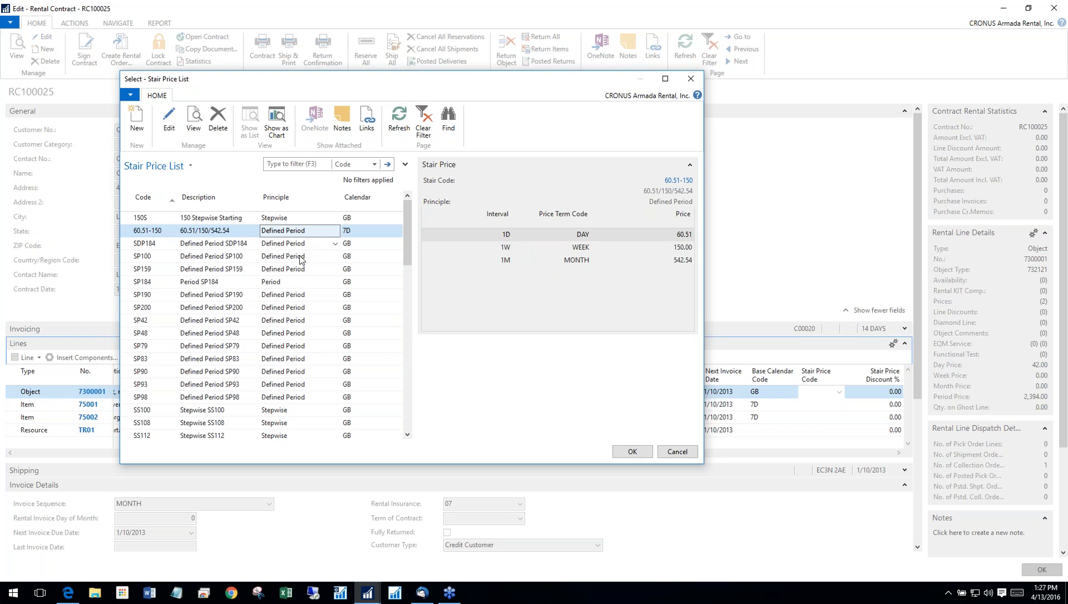
pyautogui.click(288, 284)
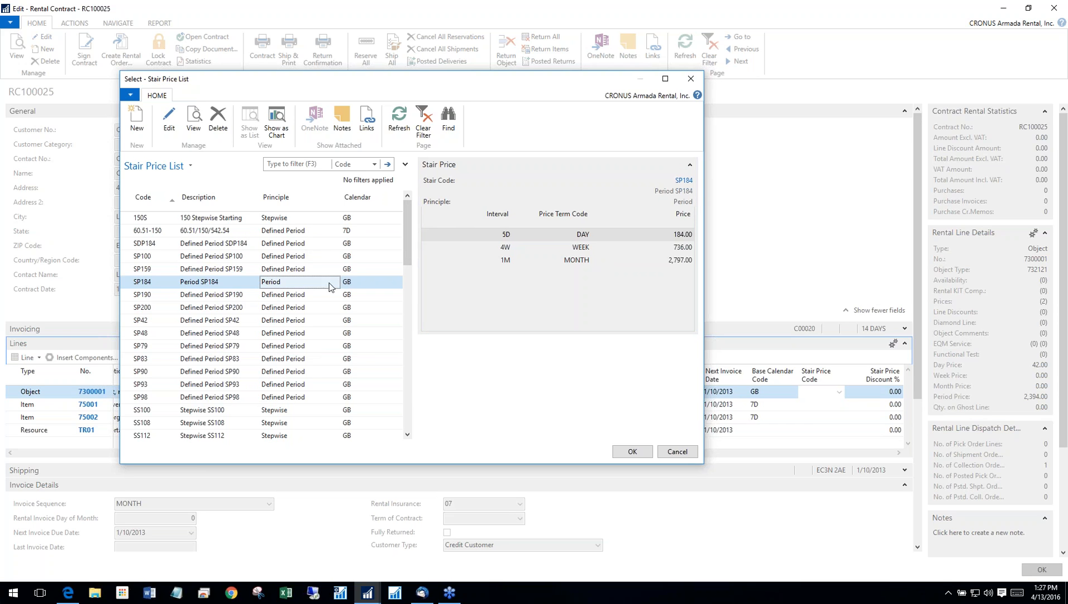
pyautogui.scroll(-2, 316, 327)
pyautogui.scroll(2, 316, 328)
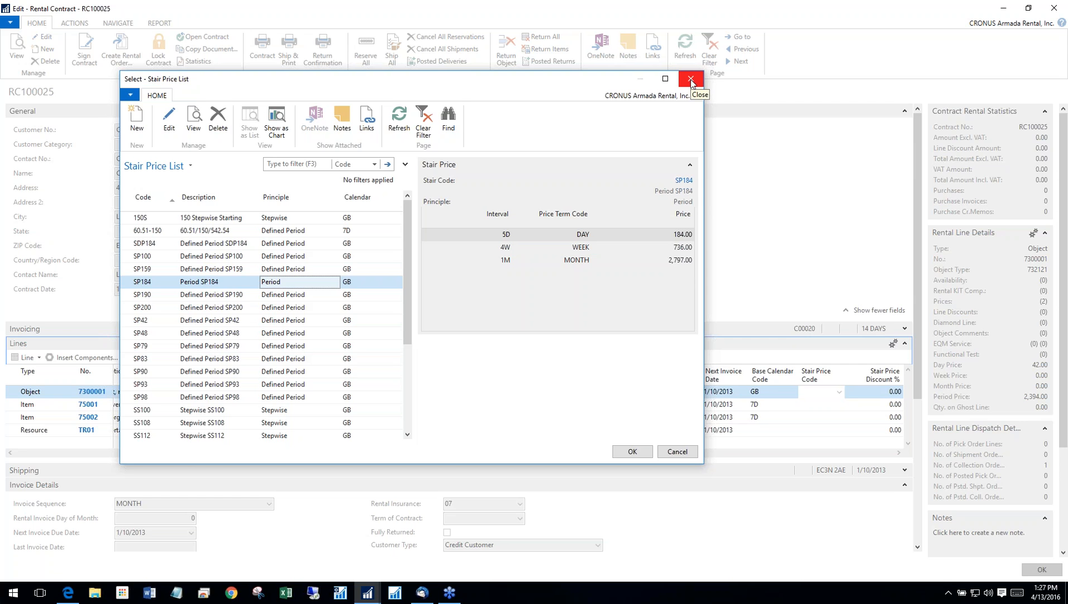
# Close the Stair Price List without choosing a code and bring rental contract RC100025 back to the front.
pyautogui.click(690, 80)
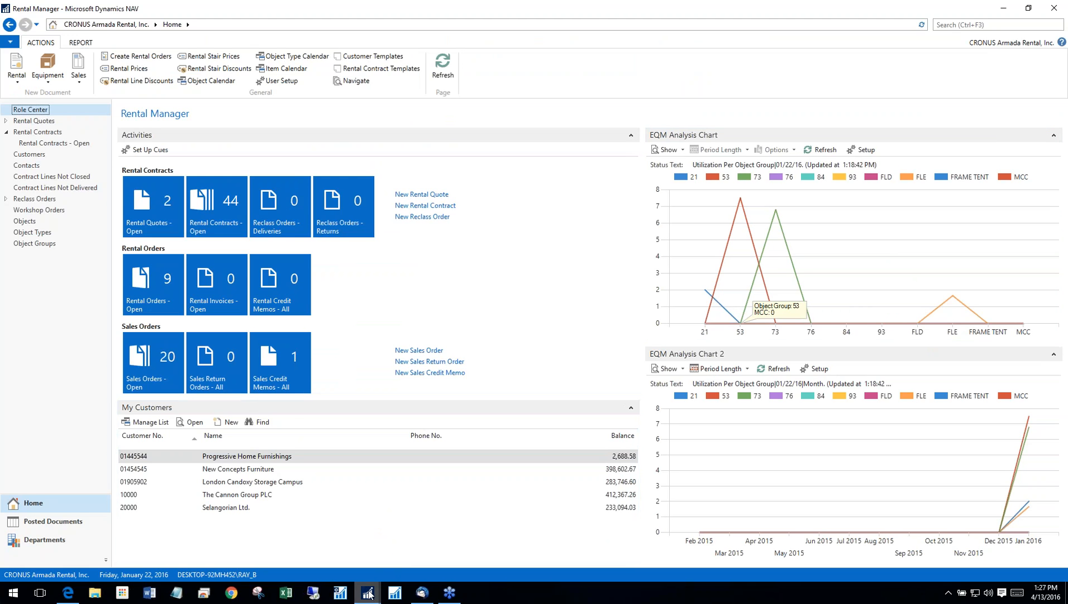
pyautogui.moveTo(369, 594)
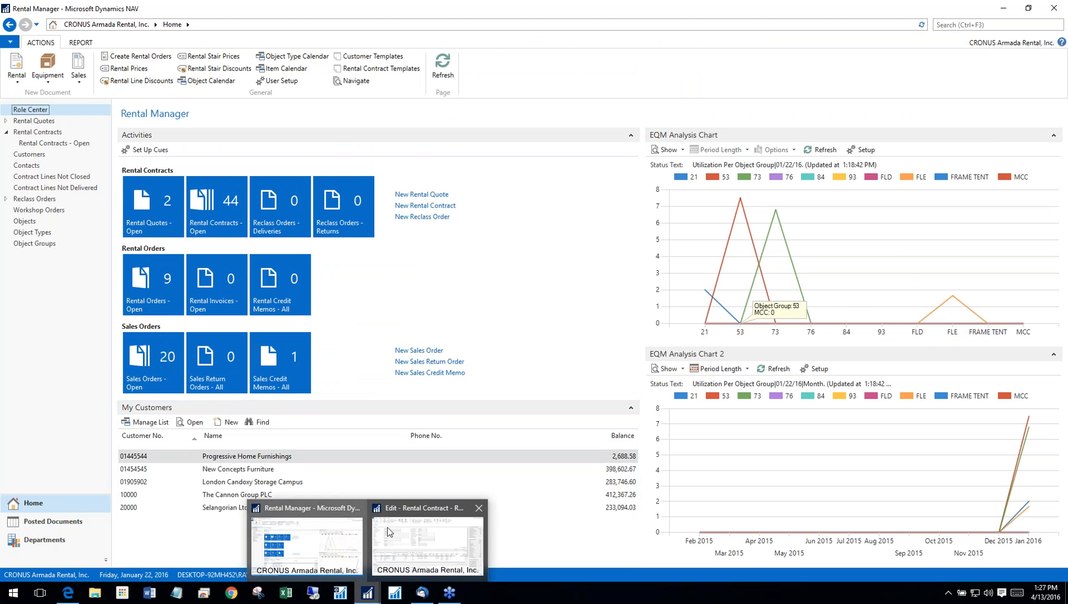
pyautogui.click(409, 506)
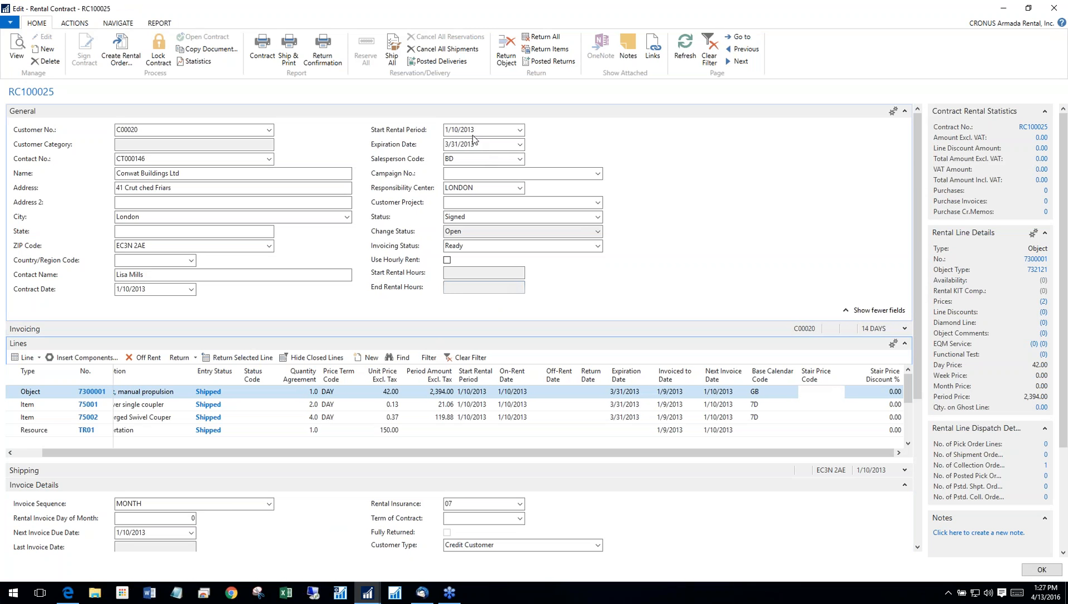
pyautogui.click(174, 391)
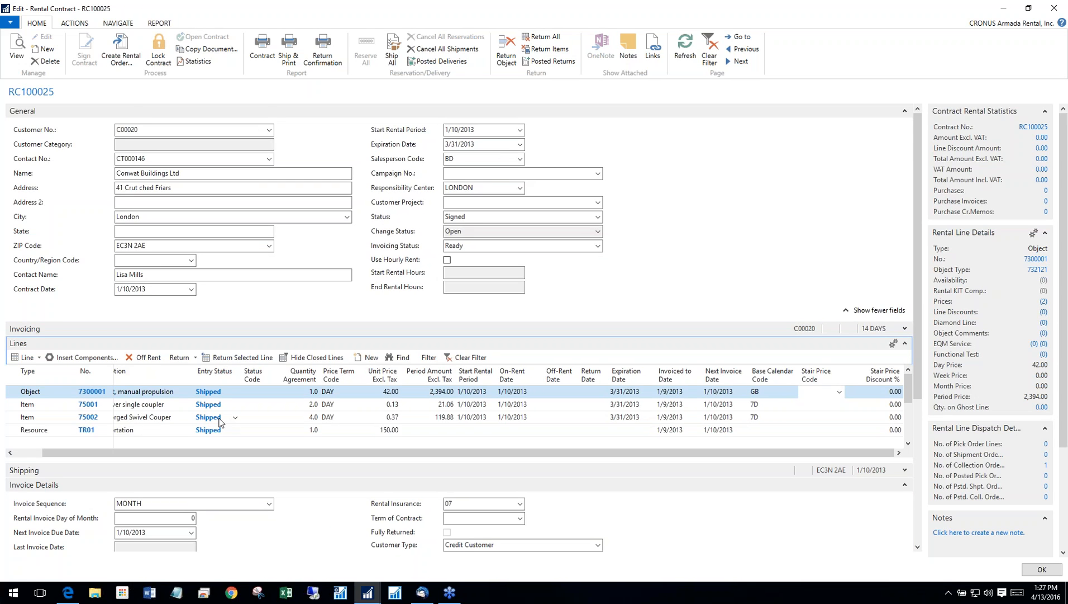
pyautogui.click(548, 273)
# Request a dispatch collection order for contract RC100025 and decline a new one to list the existing collection orders.
pyautogui.click(72, 21)
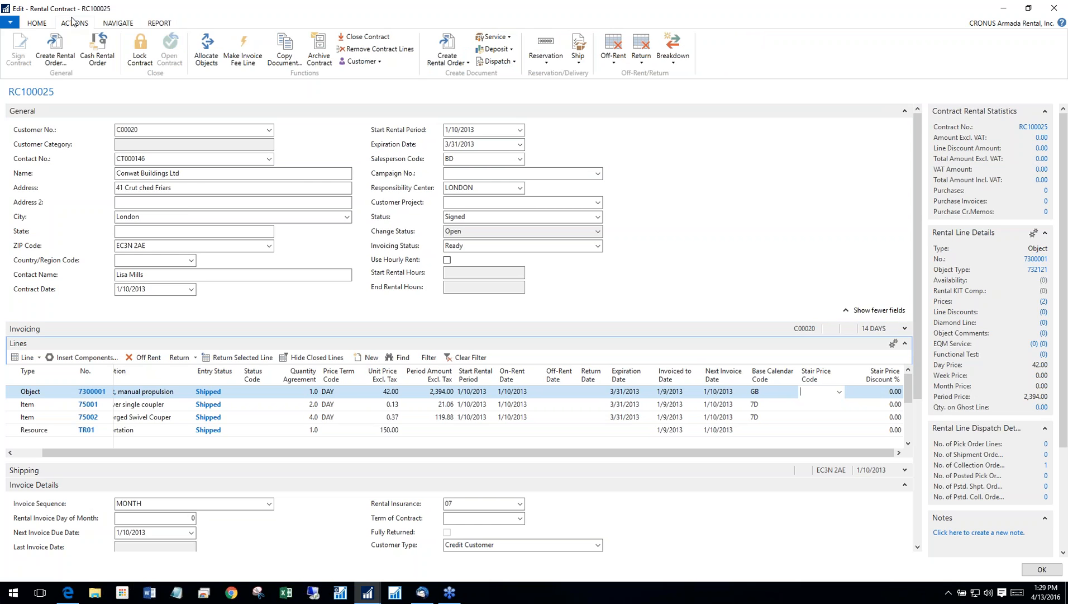
pyautogui.click(501, 62)
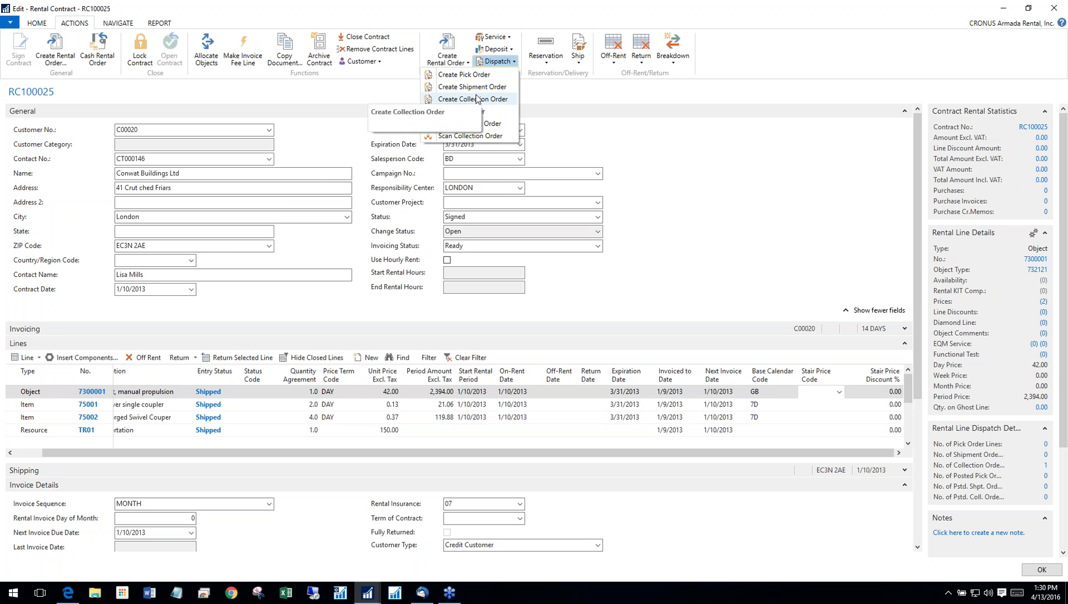
pyautogui.click(662, 166)
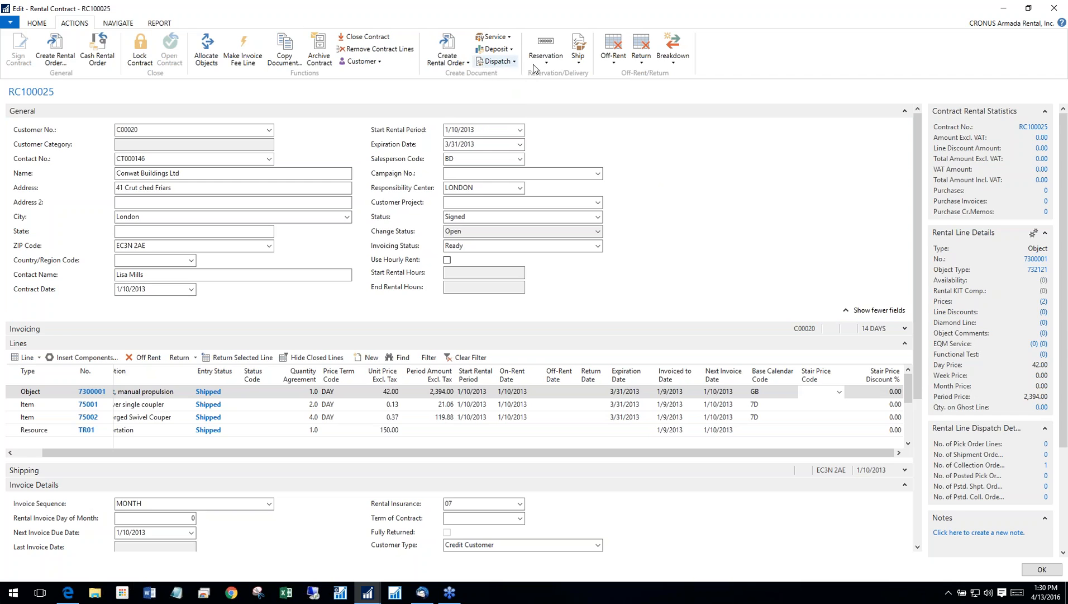
pyautogui.click(511, 62)
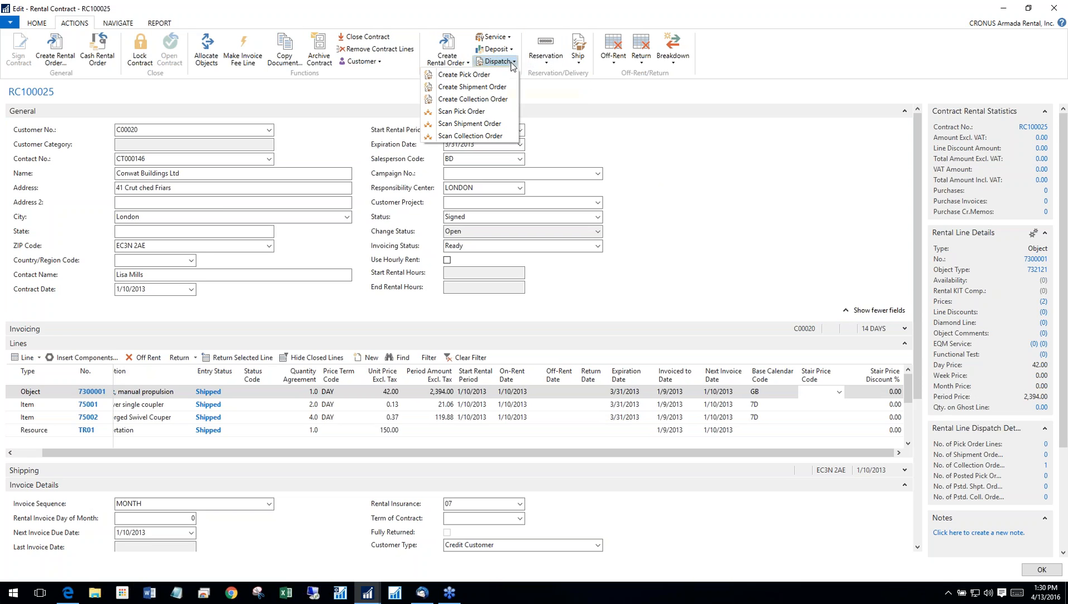
pyautogui.click(494, 100)
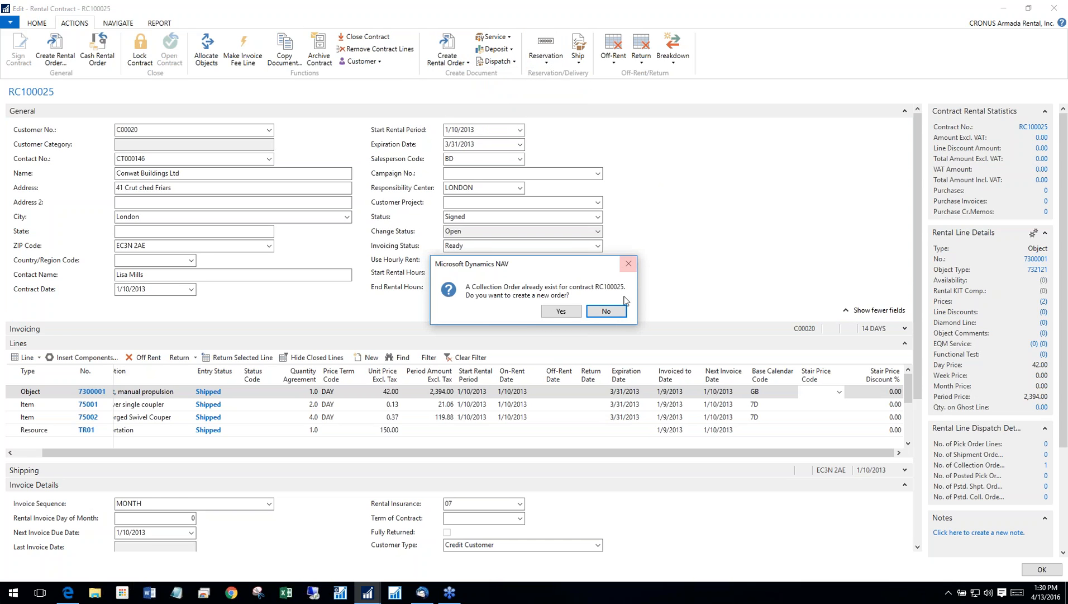
pyautogui.click(607, 311)
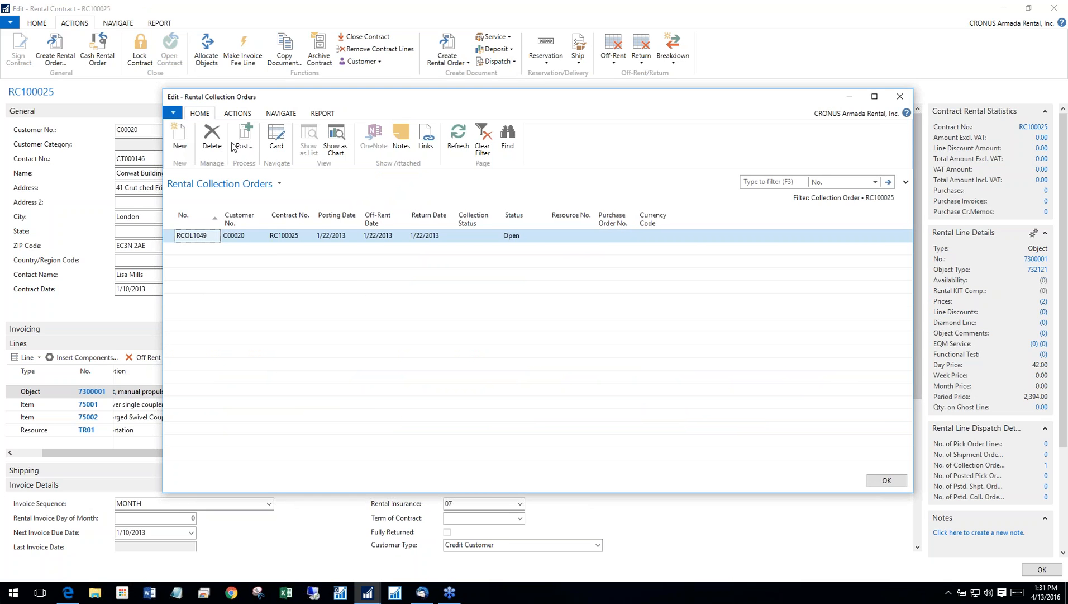
# Review the card of the contract's existing collection order and its line functions, and return to rental contract RC100025.
pyautogui.click(277, 139)
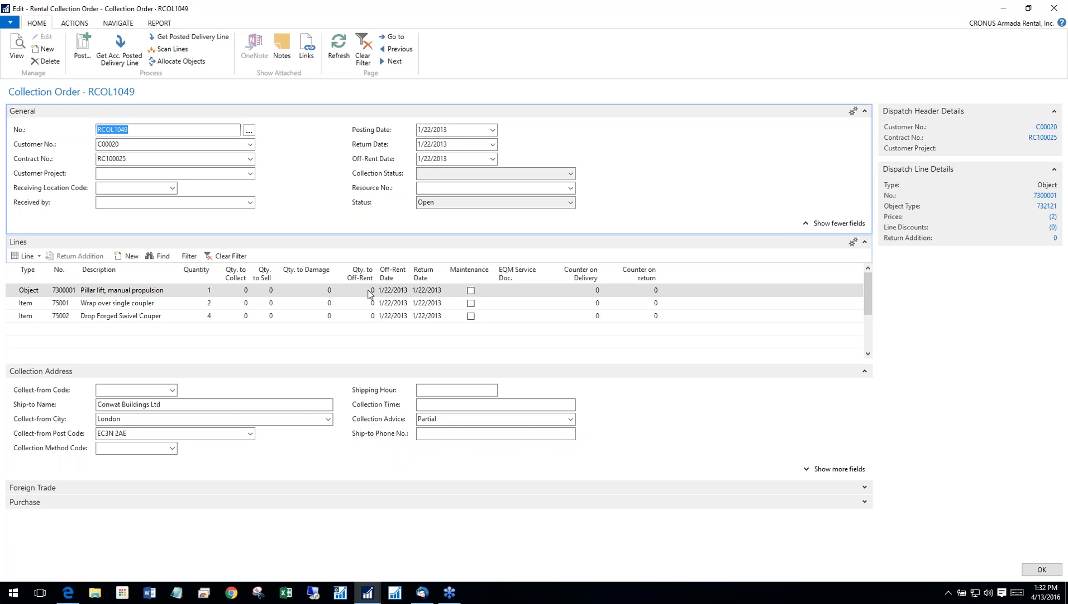
pyautogui.click(392, 295)
pyautogui.click(17, 258)
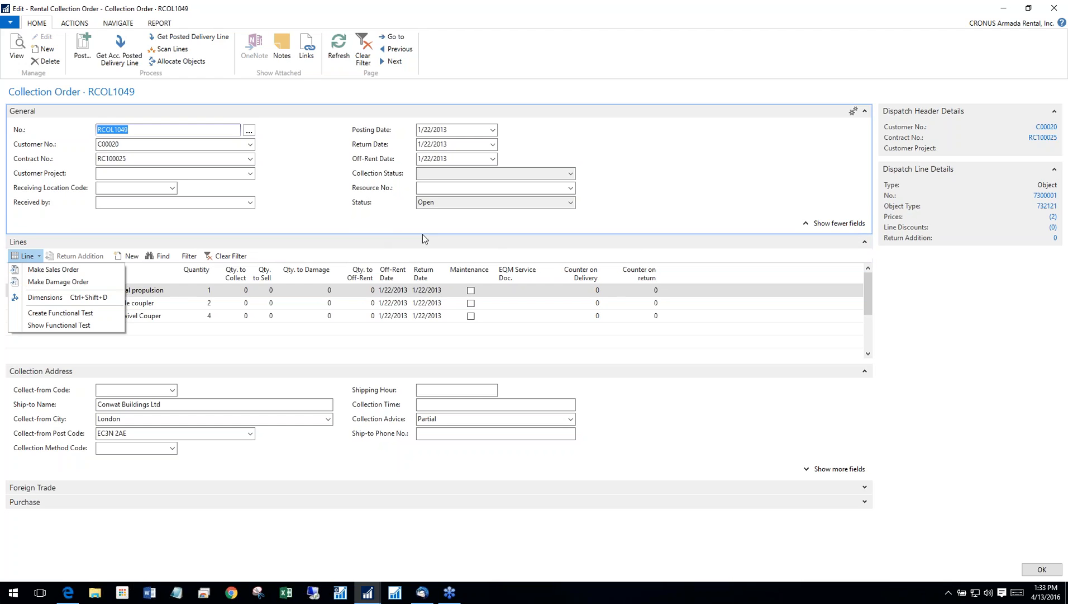
pyautogui.click(632, 265)
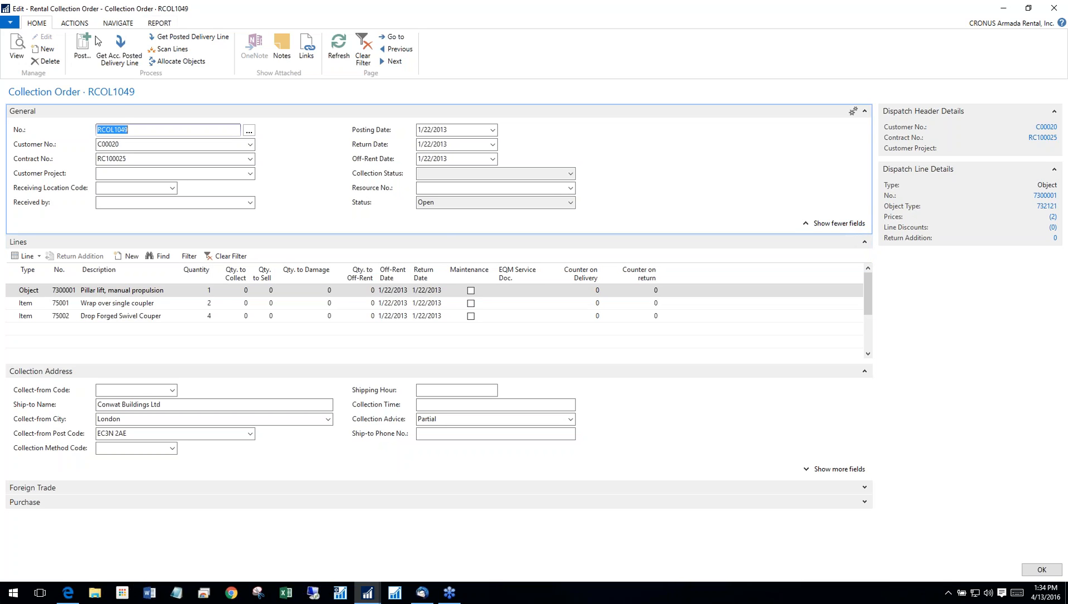
pyautogui.click(1054, 8)
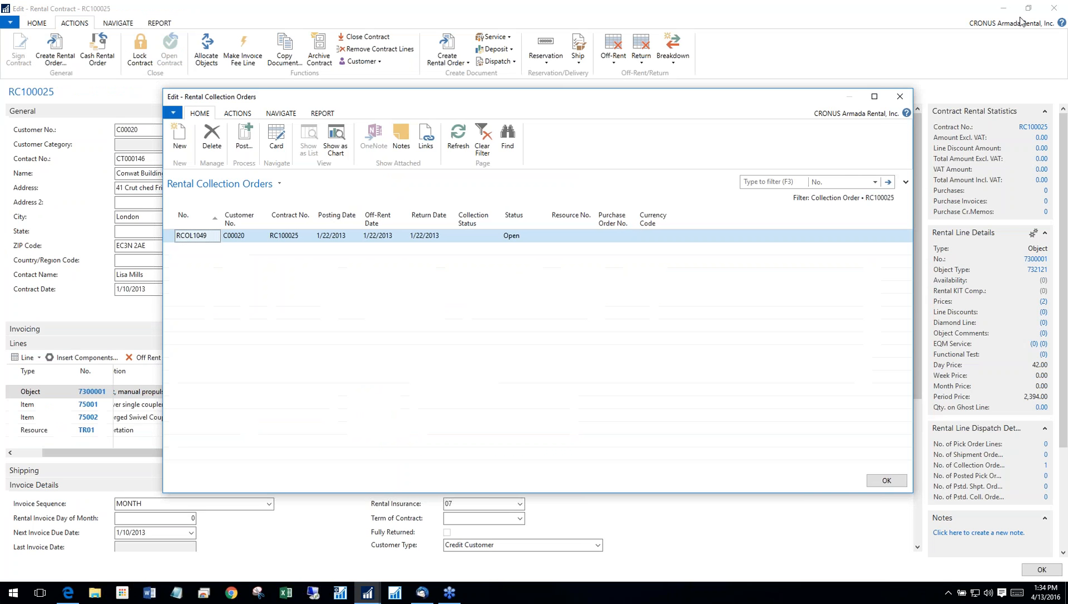
pyautogui.click(900, 96)
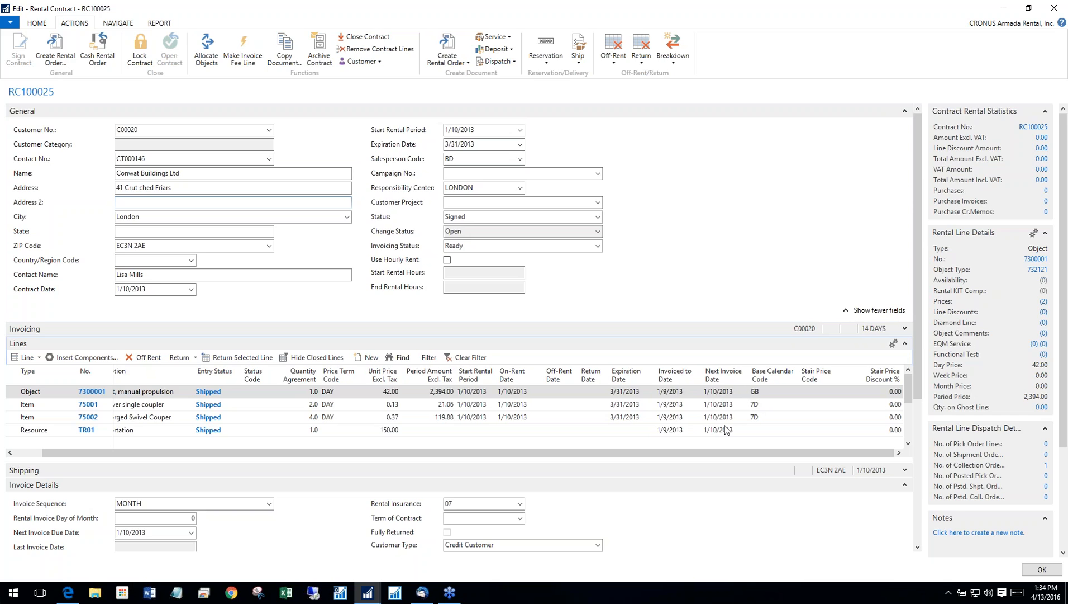
# Review the MONTH invoice sequence card through the advanced Invoice Sequence lookup and return to the contract.
pyautogui.click(270, 505)
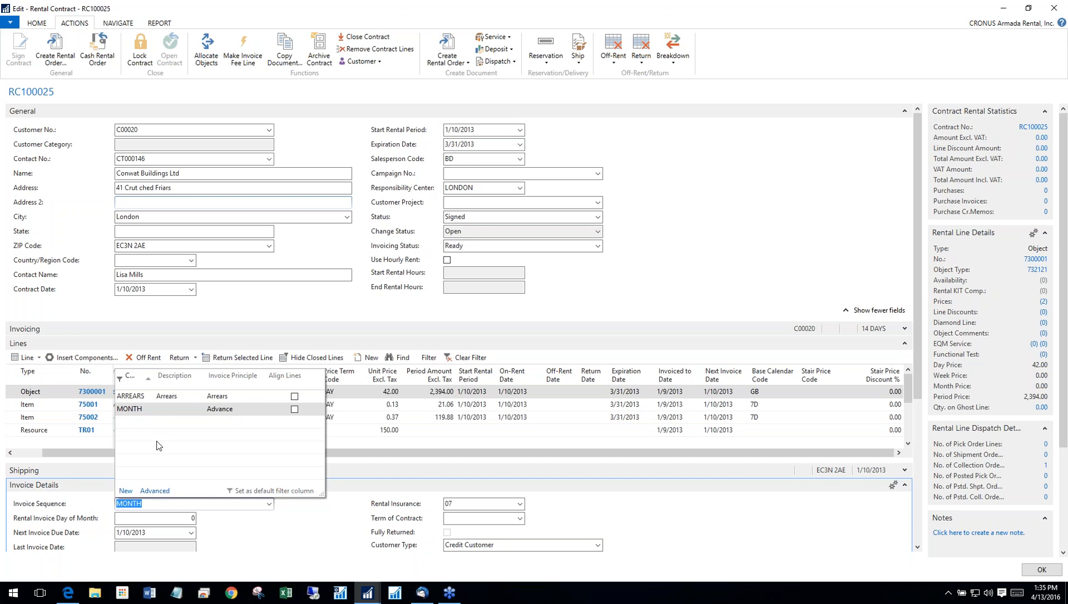
pyautogui.click(149, 493)
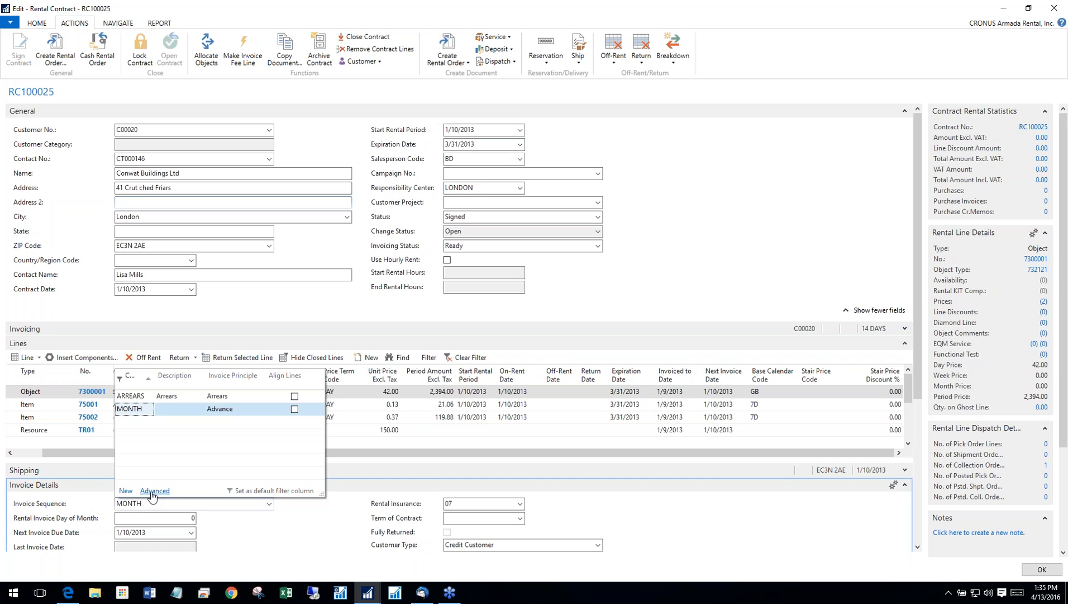
pyautogui.click(155, 491)
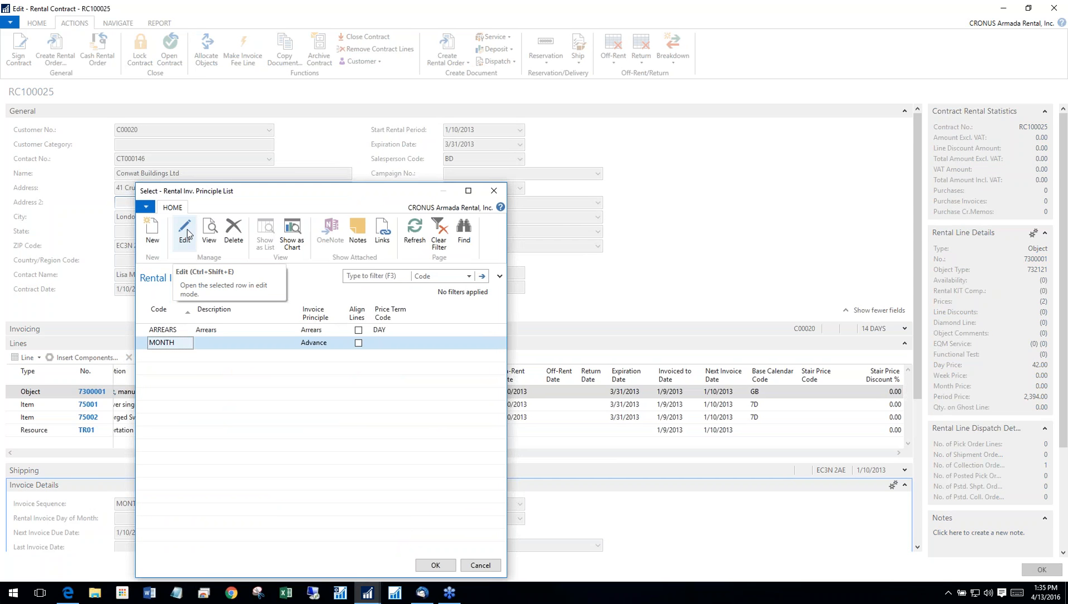
pyautogui.click(188, 234)
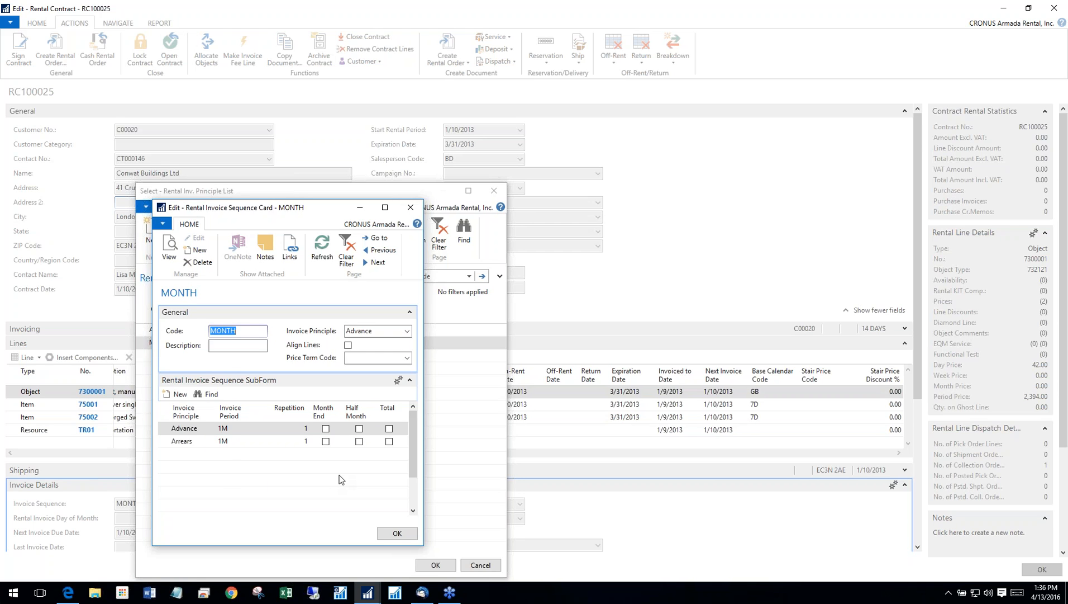
pyautogui.click(412, 209)
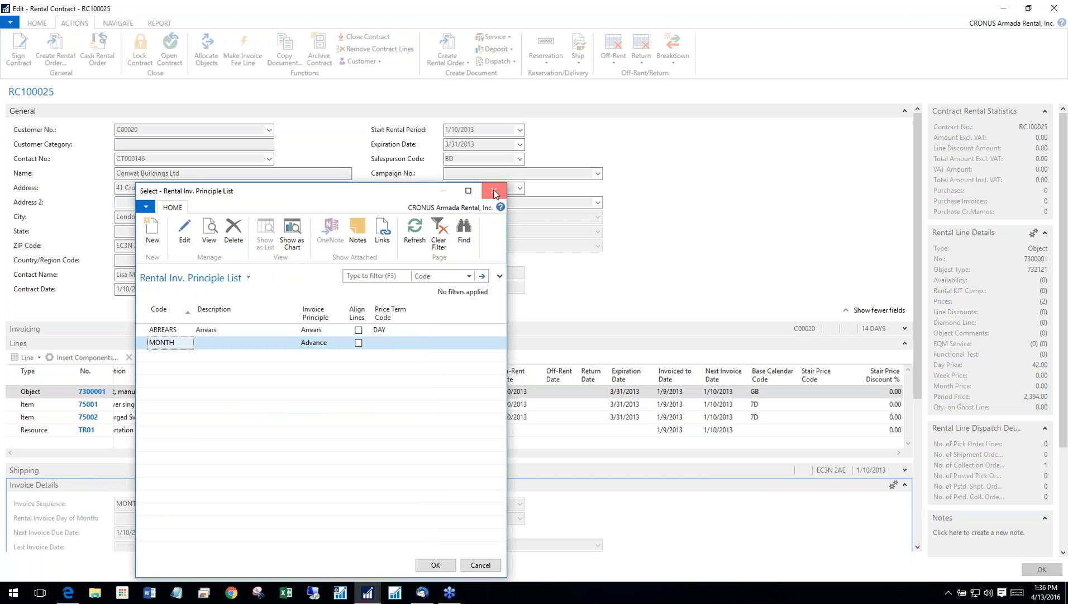
pyautogui.click(494, 192)
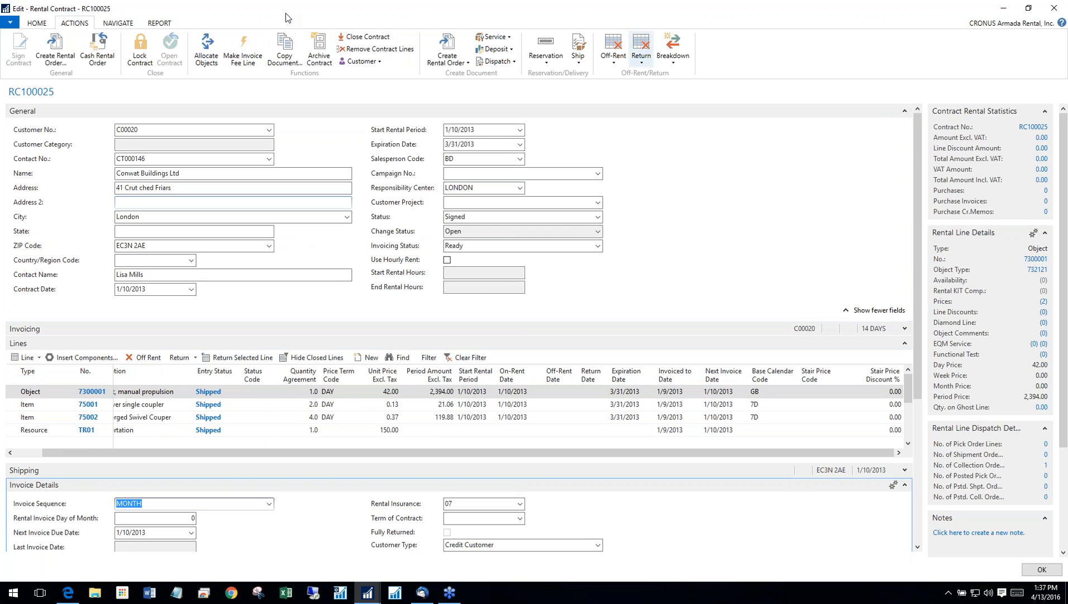
# Move on to rental contract RC100026 and open its rental order.
pyautogui.click(38, 24)
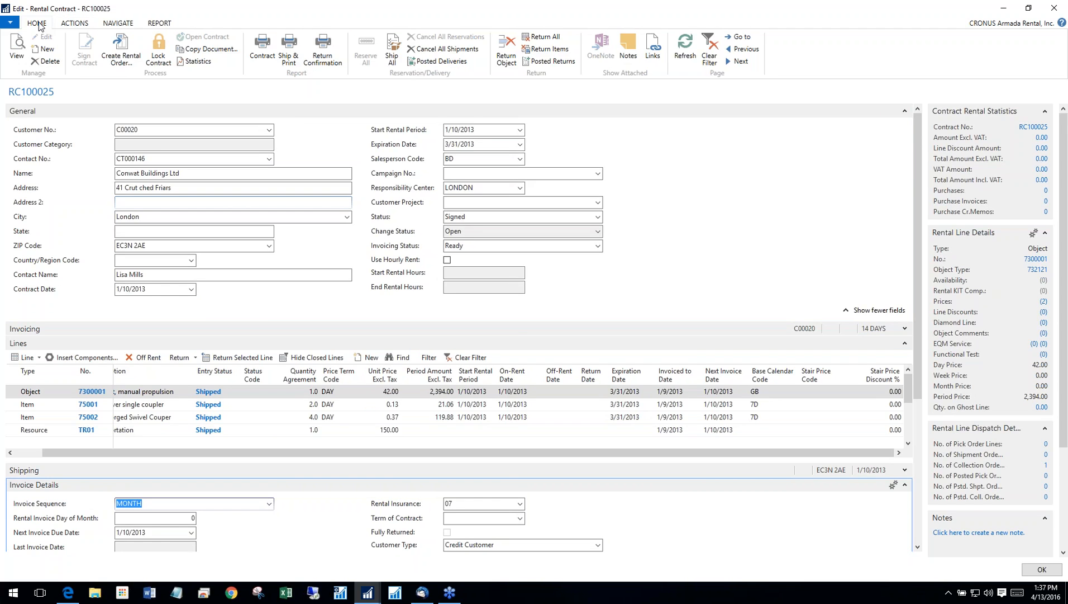
pyautogui.click(737, 62)
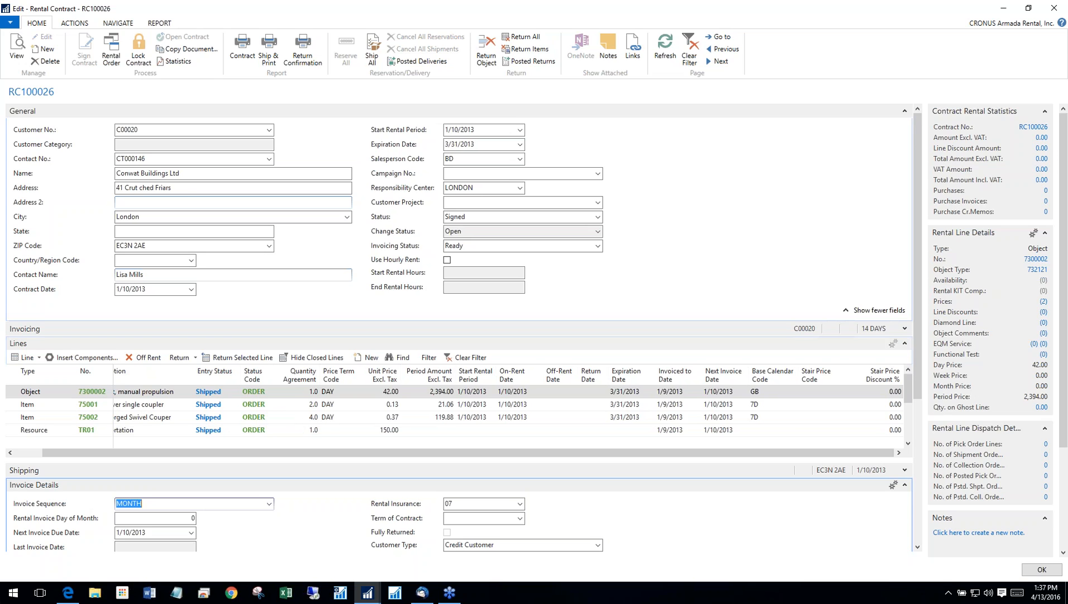
pyautogui.click(118, 52)
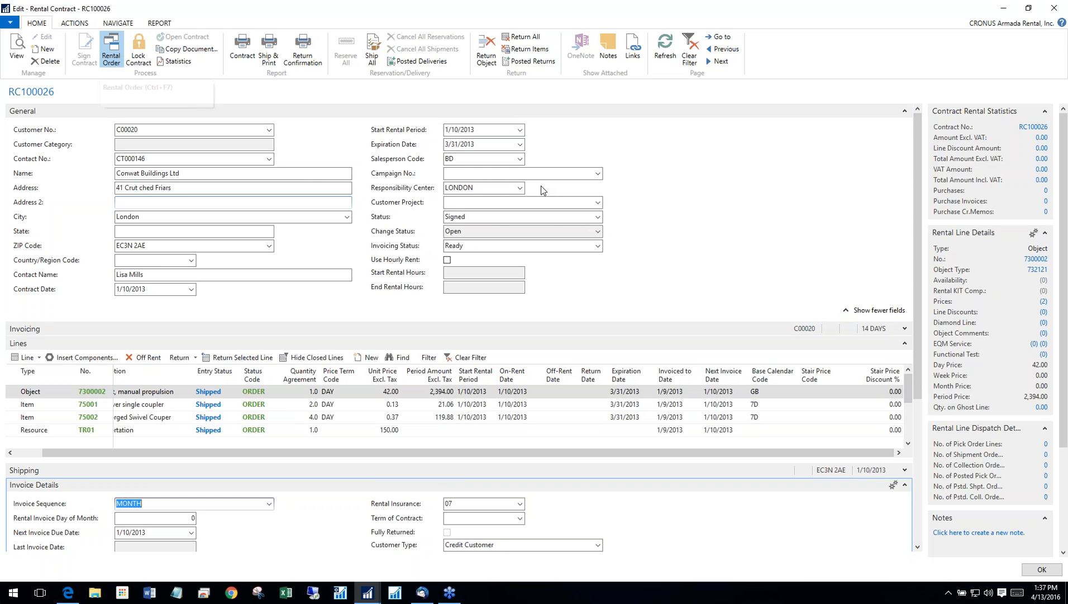
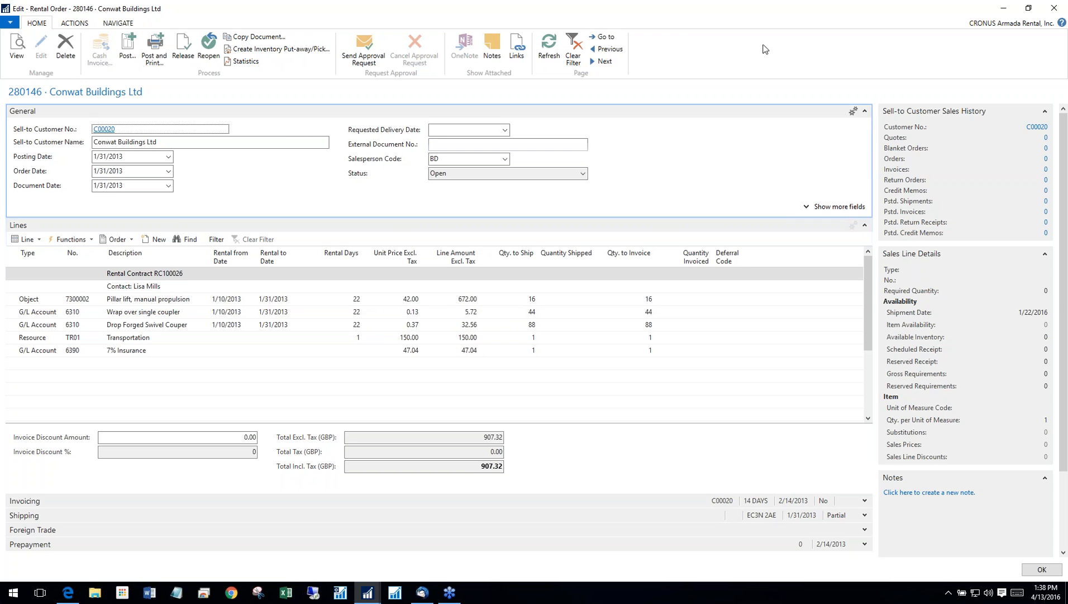
# Leave the rental order and open the posted rental invoice of rental contract RC100027 for viewing.
pyautogui.click(1054, 12)
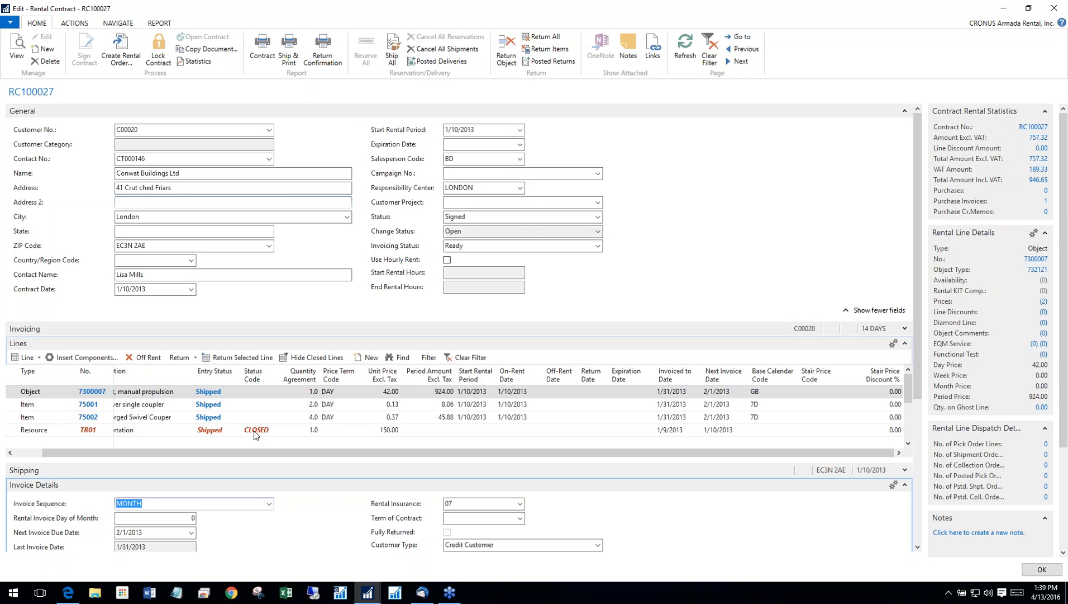
pyautogui.click(116, 23)
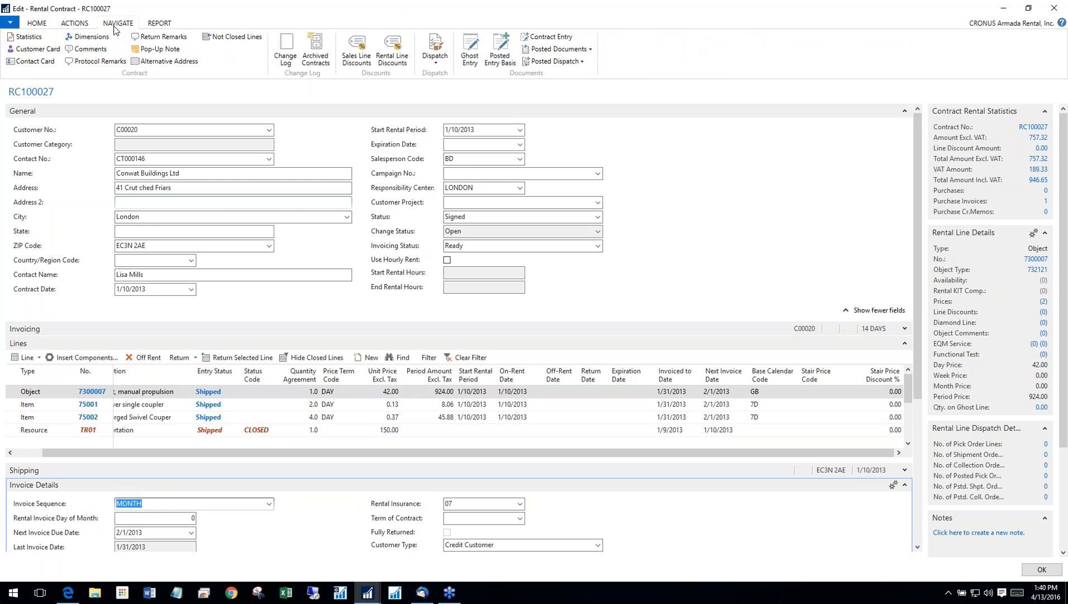
pyautogui.click(576, 50)
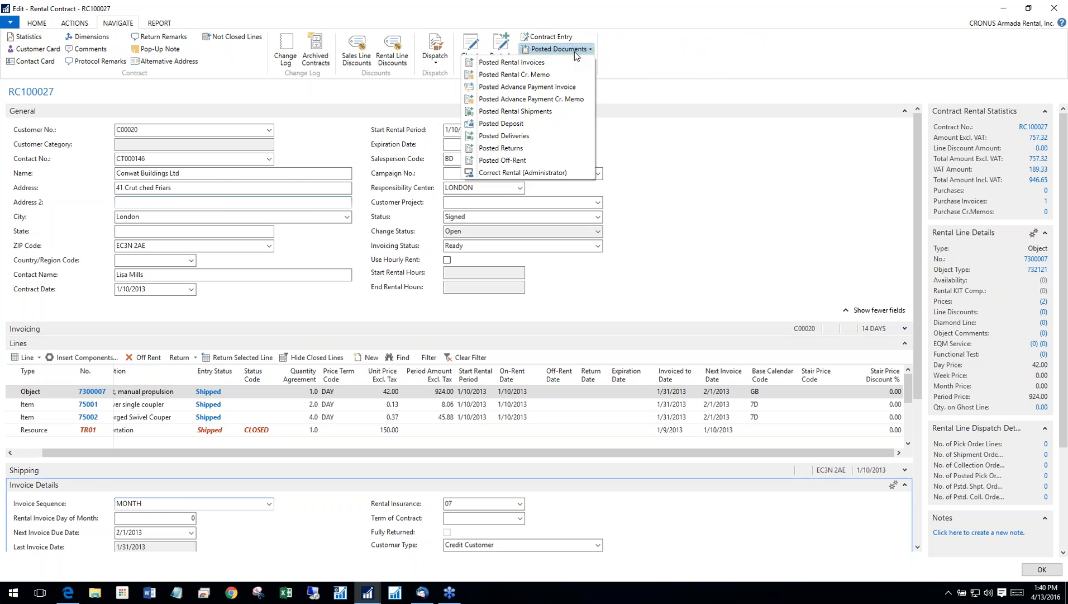
pyautogui.click(530, 63)
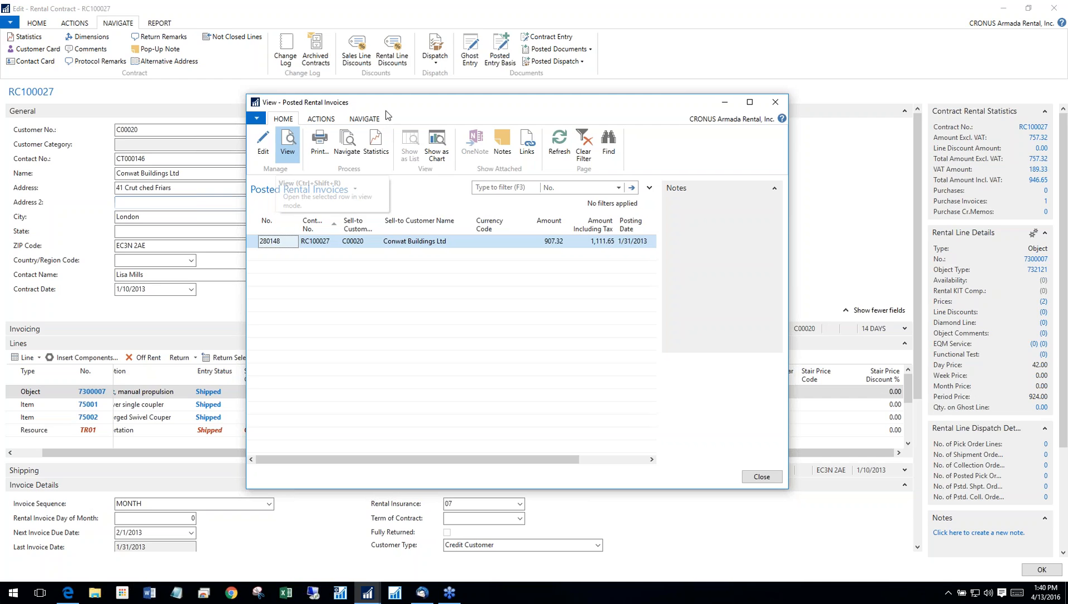
pyautogui.click(289, 158)
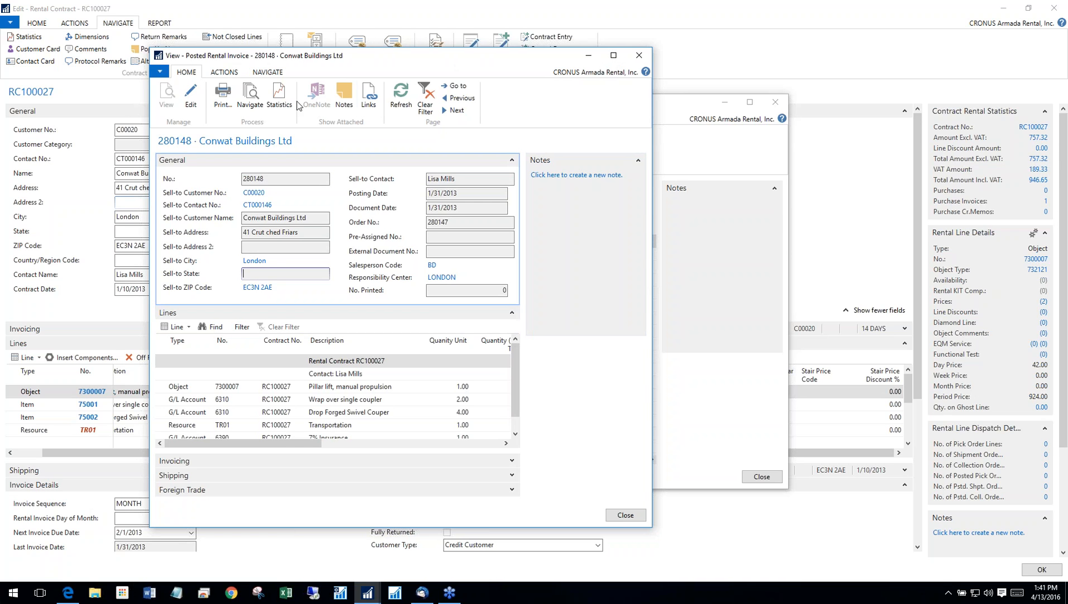
# Preview the printed Rental - Invoice report for the posted invoice, and close the preview and the invoice card.
pyautogui.click(228, 96)
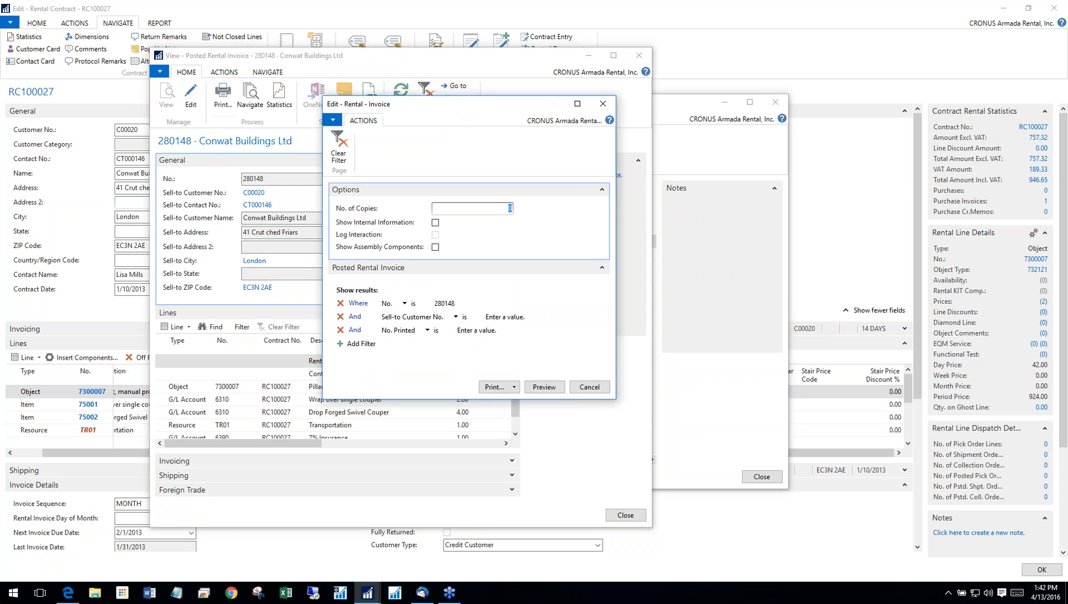
pyautogui.click(545, 391)
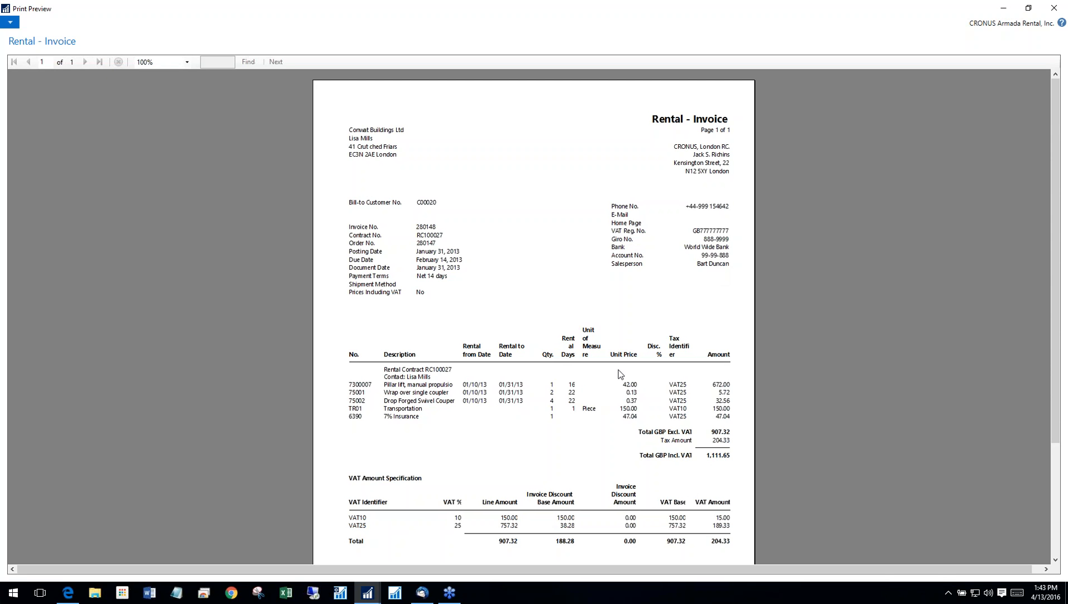
pyautogui.click(1054, 10)
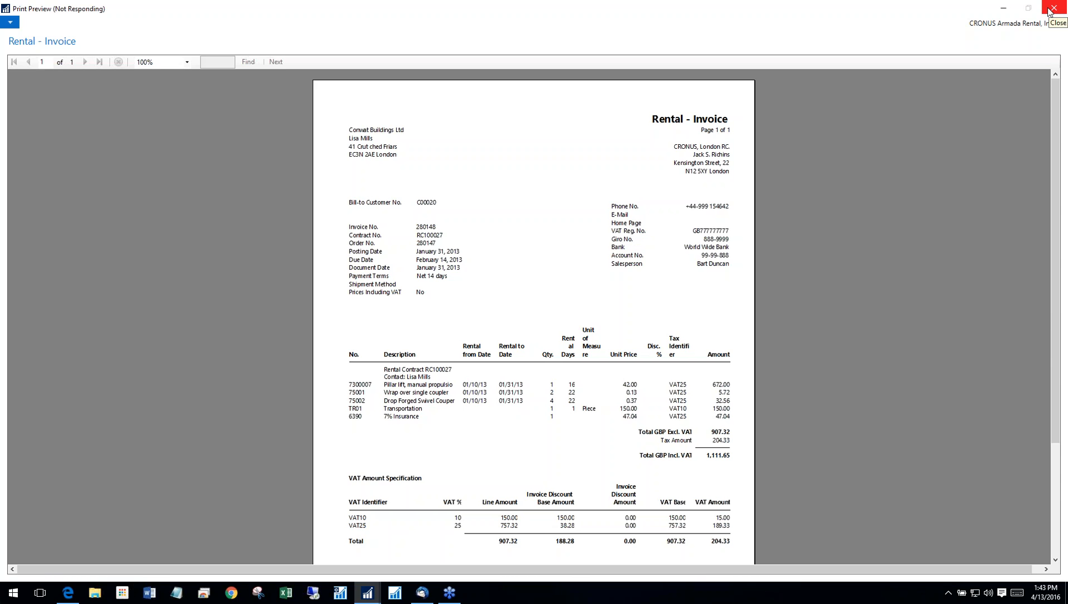
pyautogui.click(1053, 9)
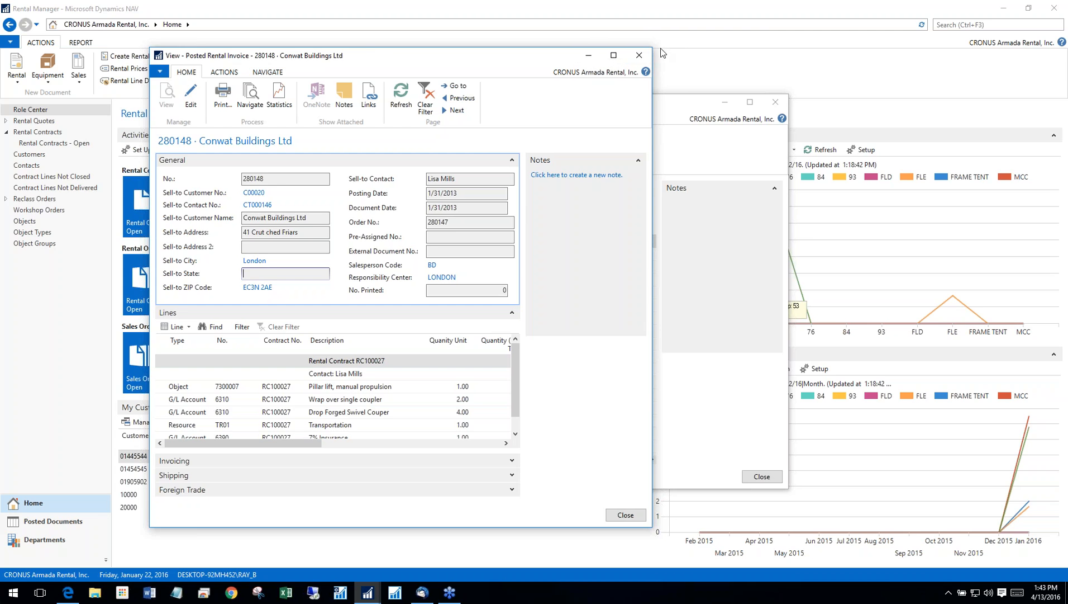
pyautogui.click(640, 56)
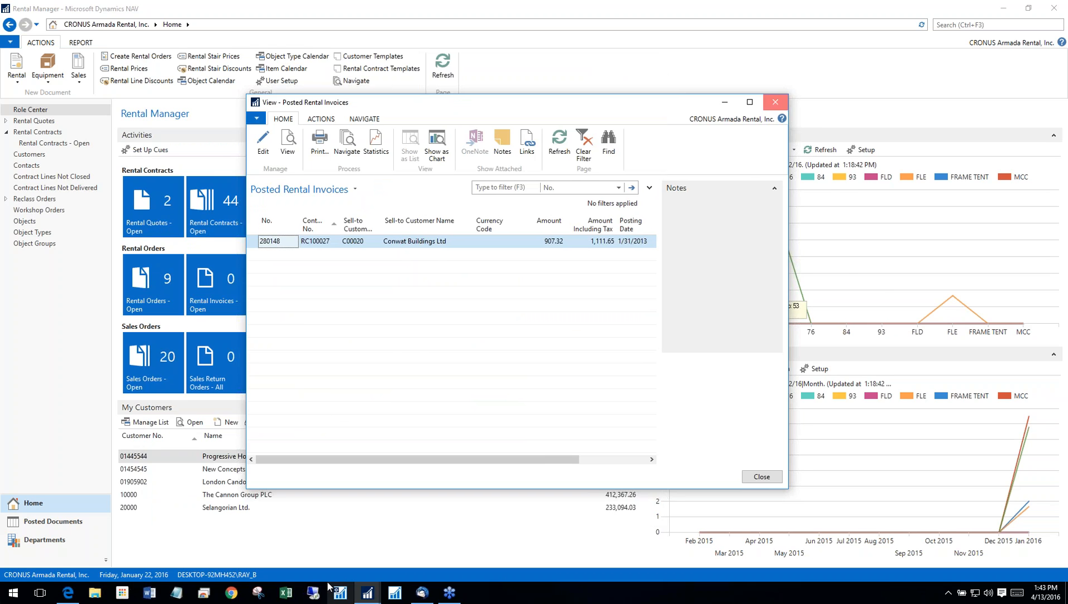
# List the open rental contracts from the Rental Manager role center and open contract RC100036 for editing.
pyautogui.moveTo(376, 594)
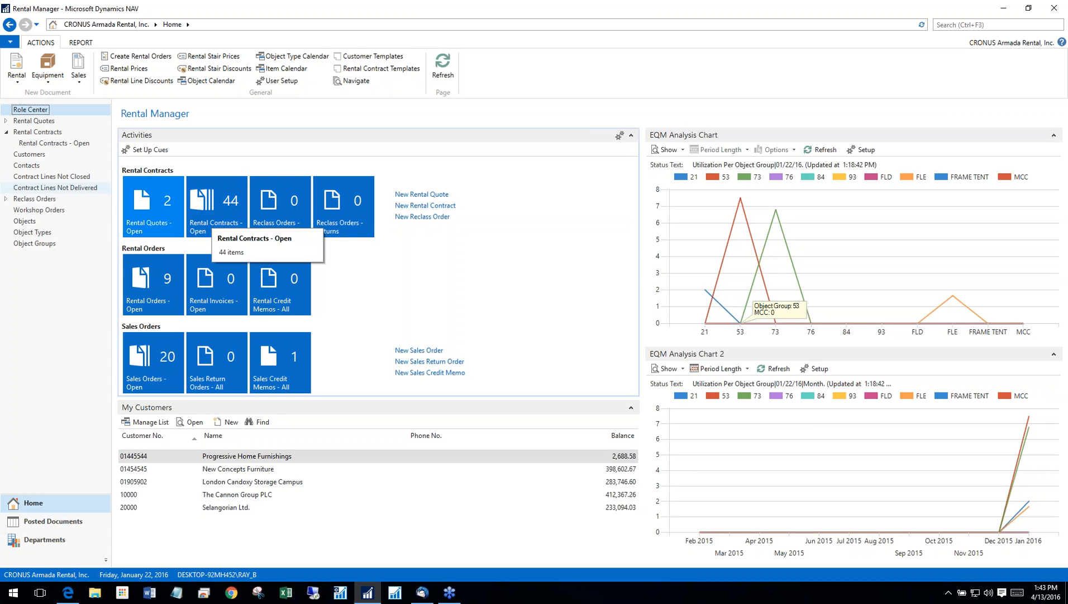
pyautogui.click(54, 144)
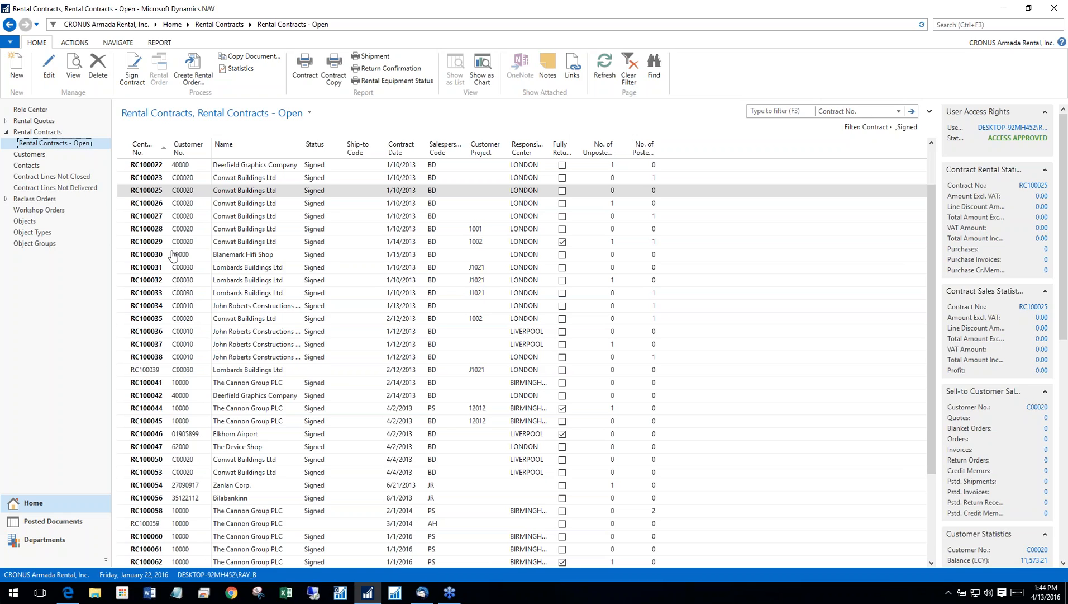
pyautogui.click(157, 333)
pyautogui.click(61, 71)
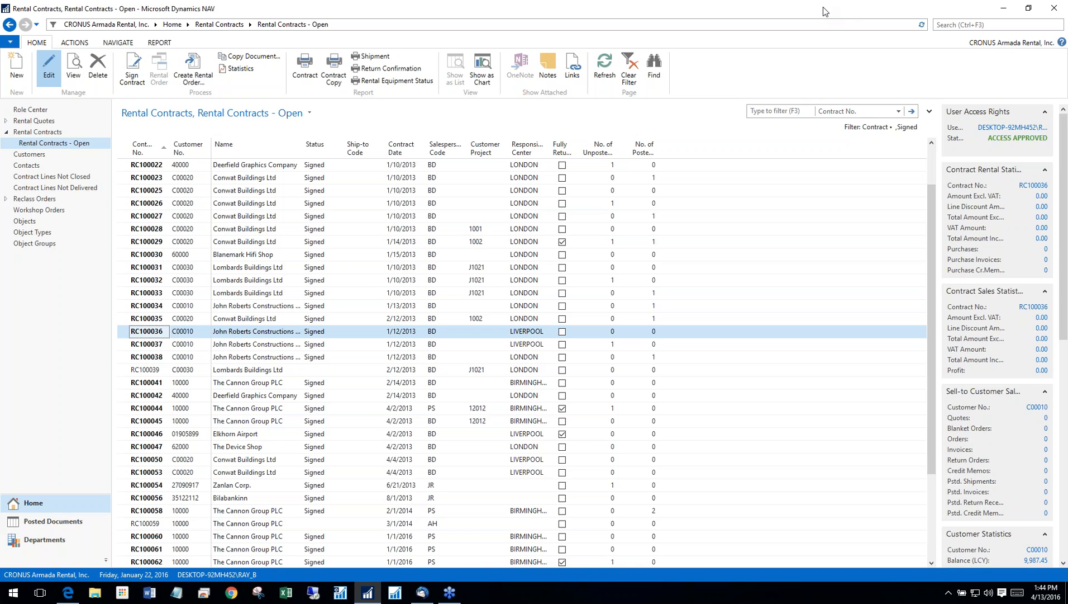
pyautogui.click(48, 77)
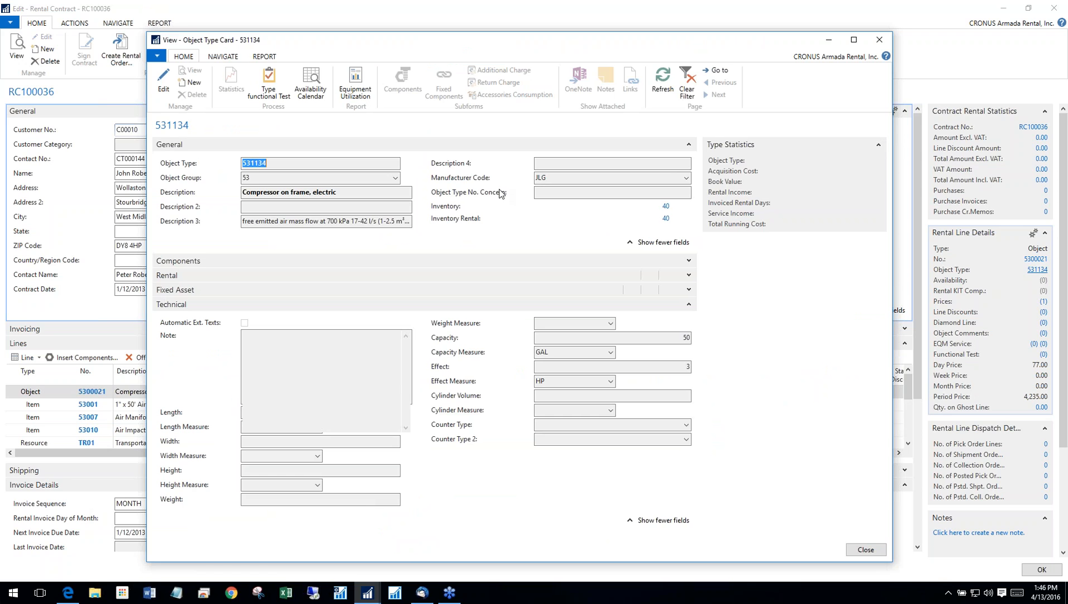
# Bring the card of object type 531134 back into view and review its optional components.
pyautogui.press('Escape')
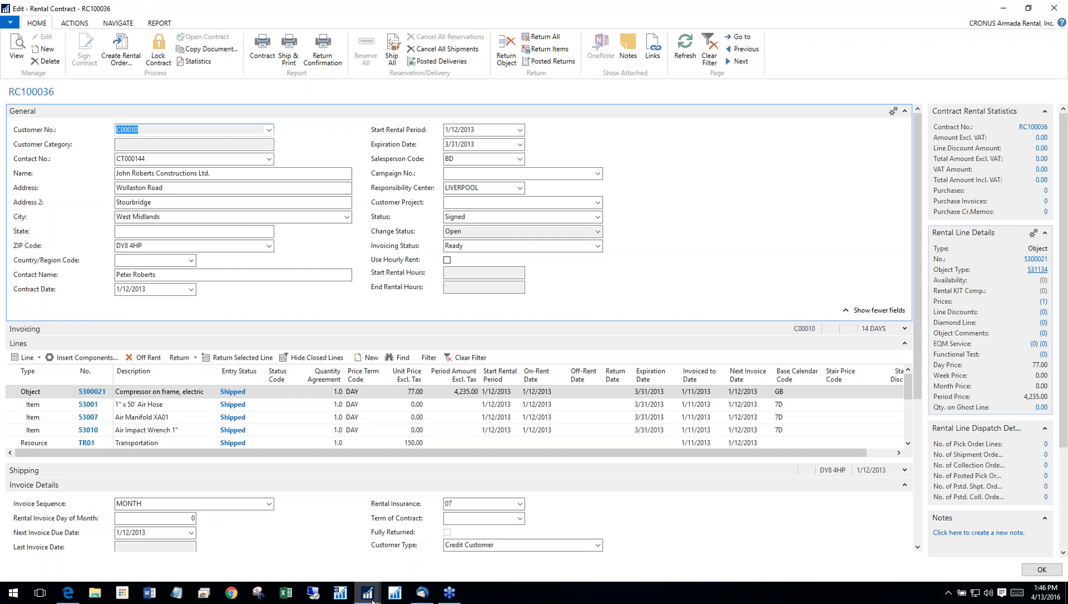
pyautogui.moveTo(373, 600)
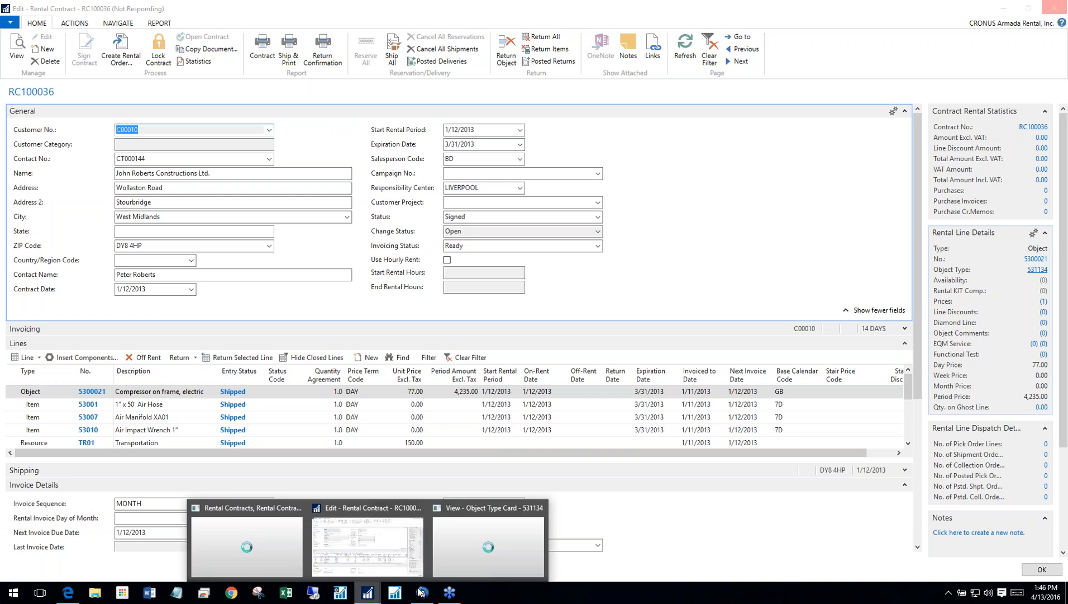
pyautogui.click(496, 513)
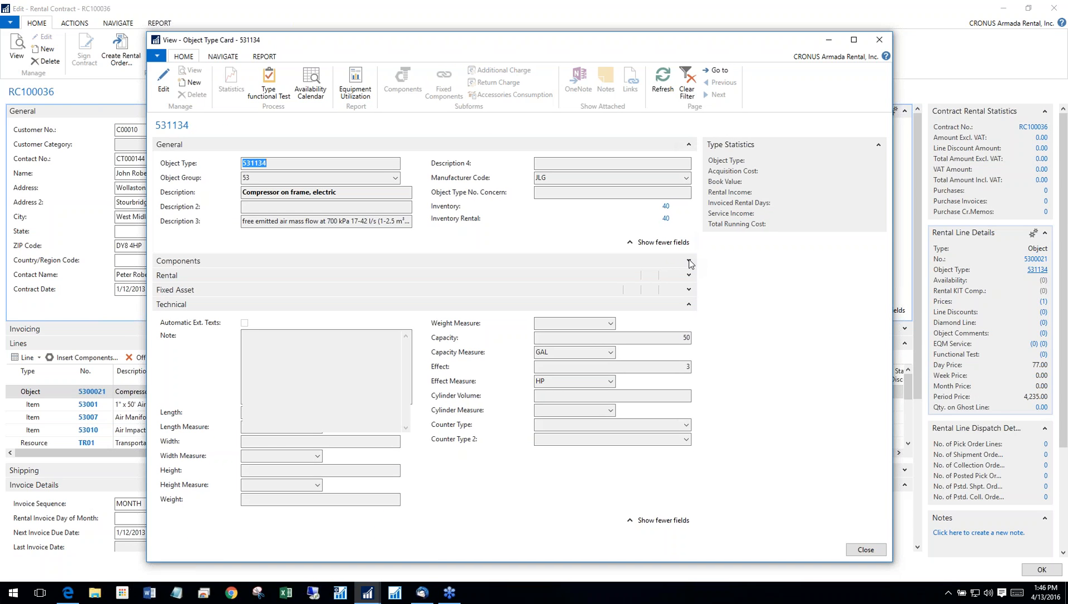
pyautogui.click(690, 262)
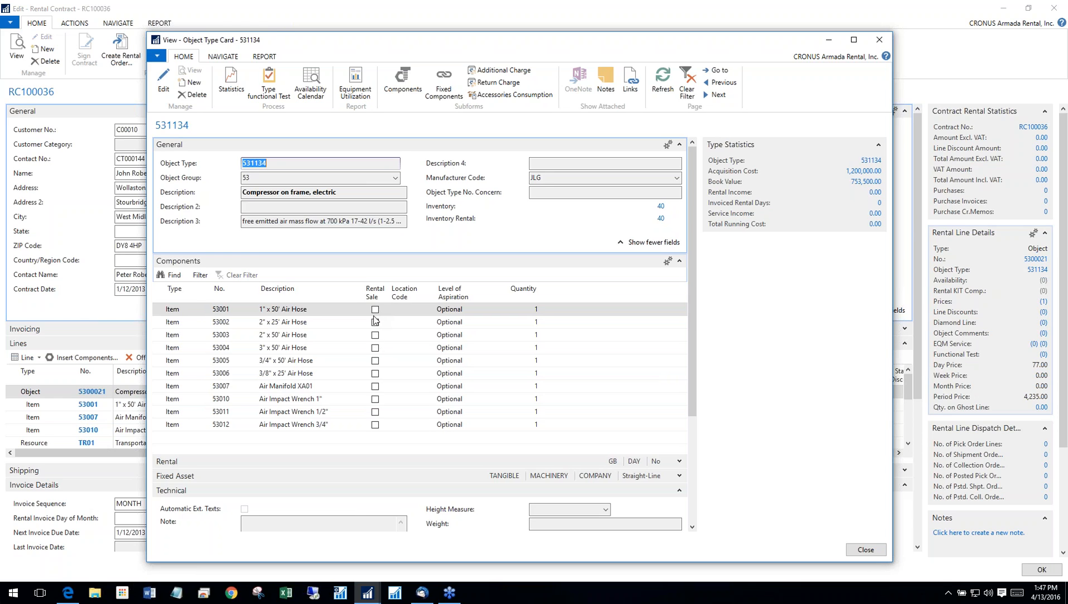
pyautogui.click(463, 311)
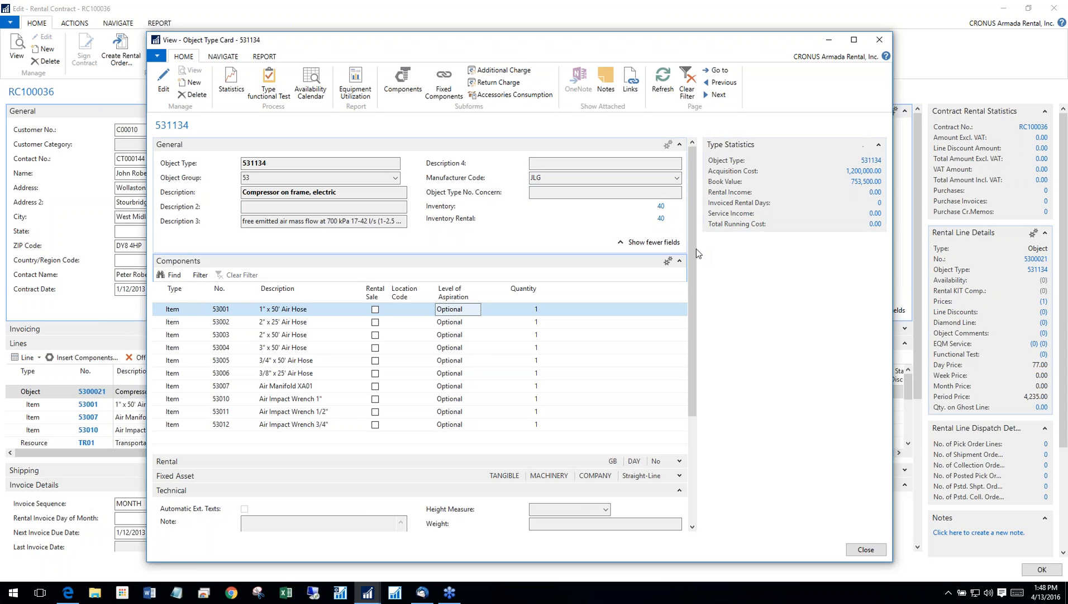
# Review the object type's rental settings, including base calendar, rental split, standard charge days and price term code.
pyautogui.scroll(-5, 695, 248)
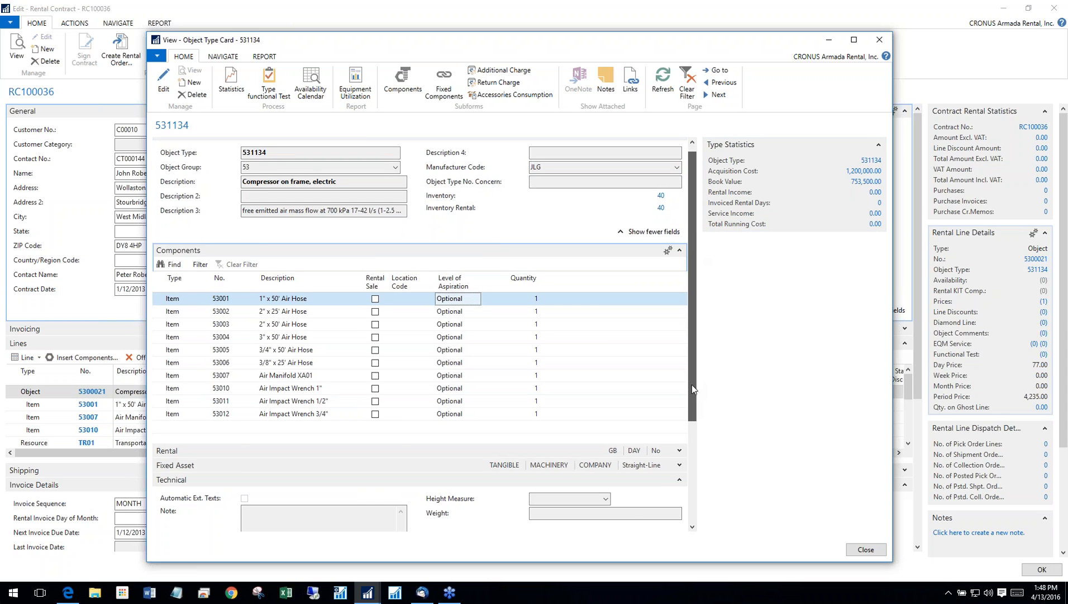
pyautogui.click(683, 306)
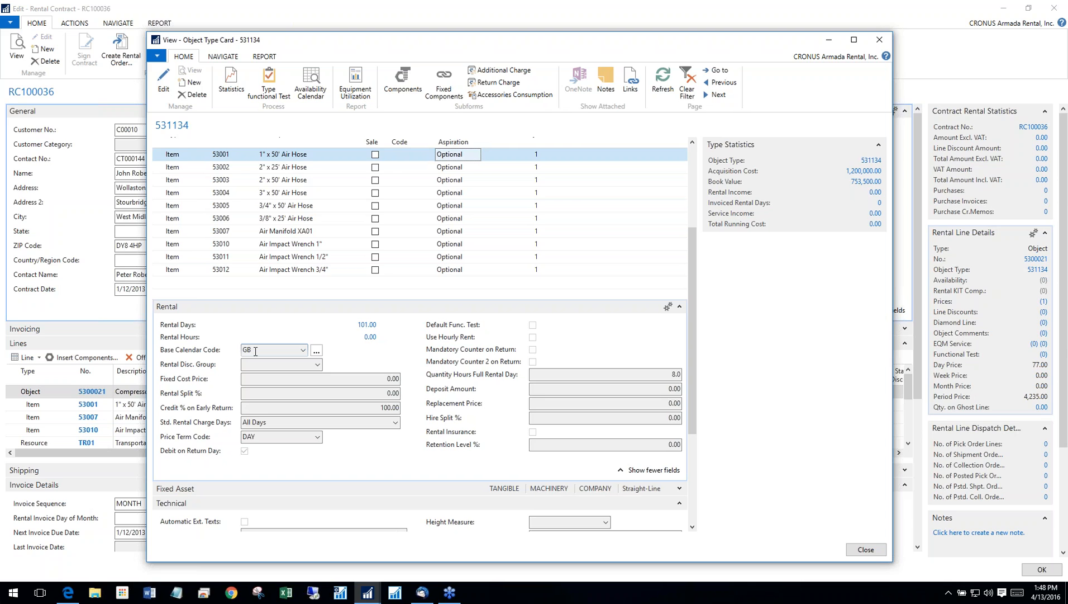
pyautogui.click(274, 394)
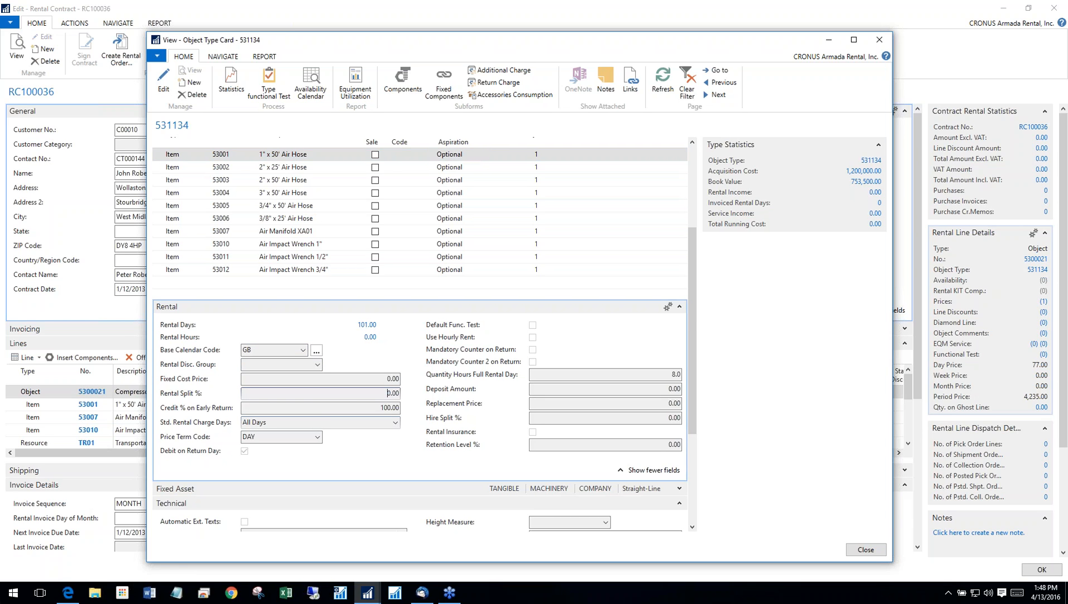
pyautogui.click(367, 394)
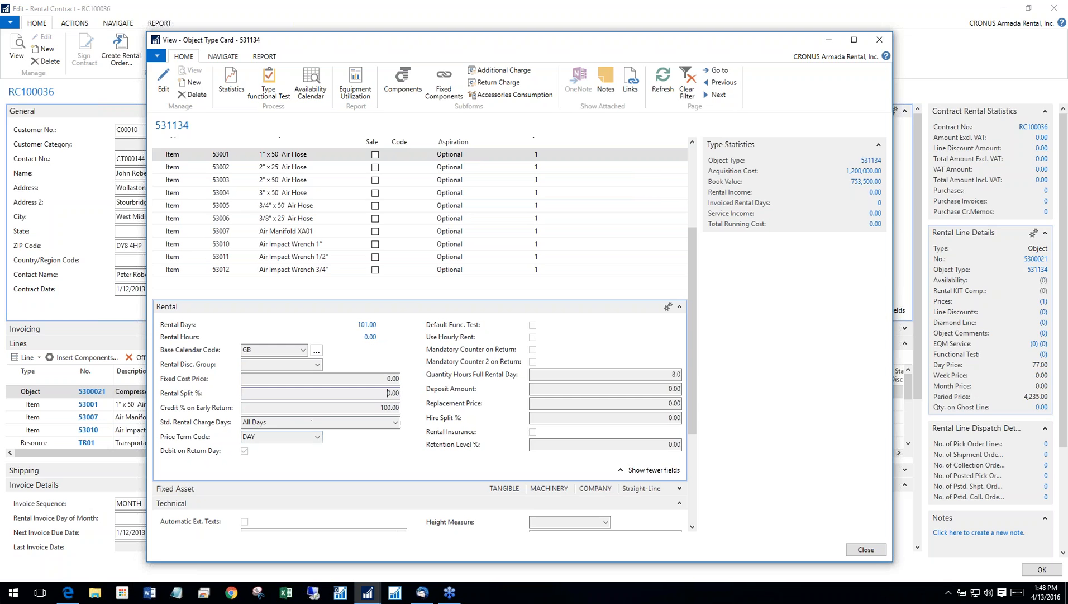
pyautogui.click(281, 436)
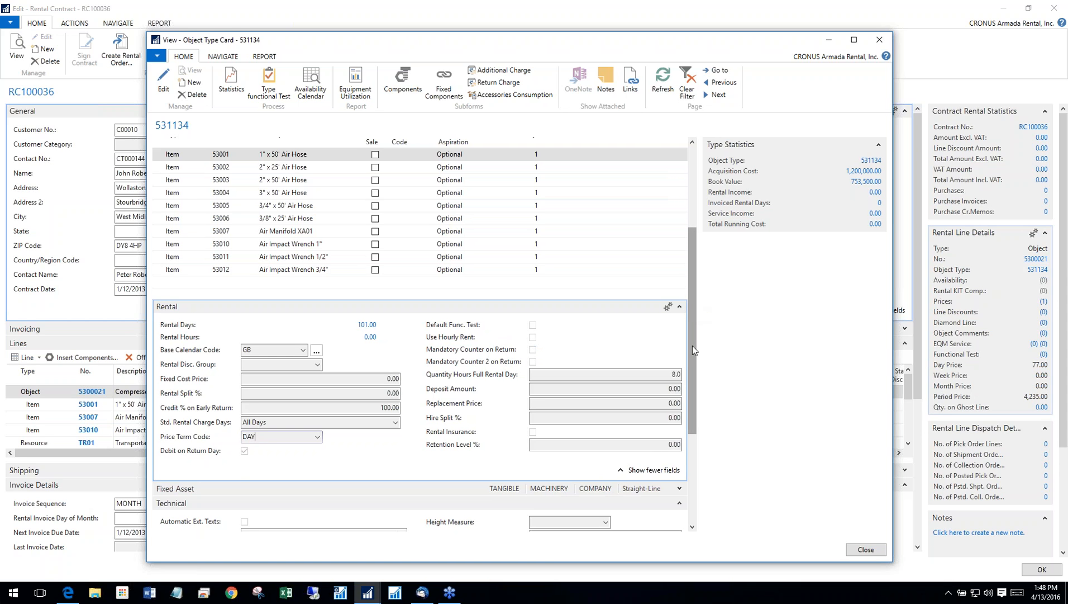
# Review the object type's fixed asset depreciation setup and its technical data, including the available counter types.
pyautogui.scroll(-4, 692, 346)
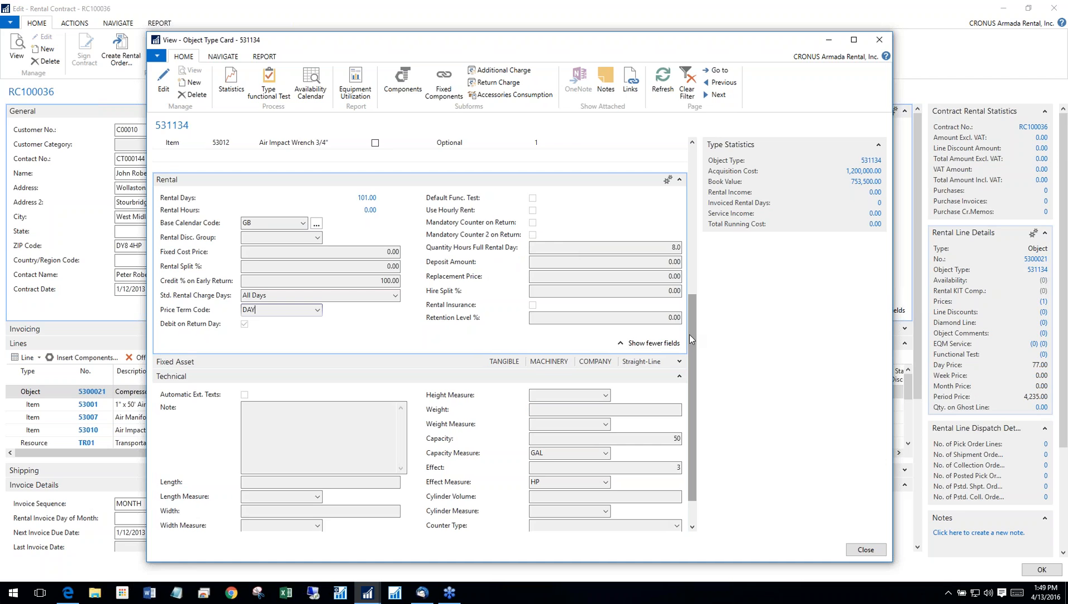
pyautogui.scroll(-2, 690, 334)
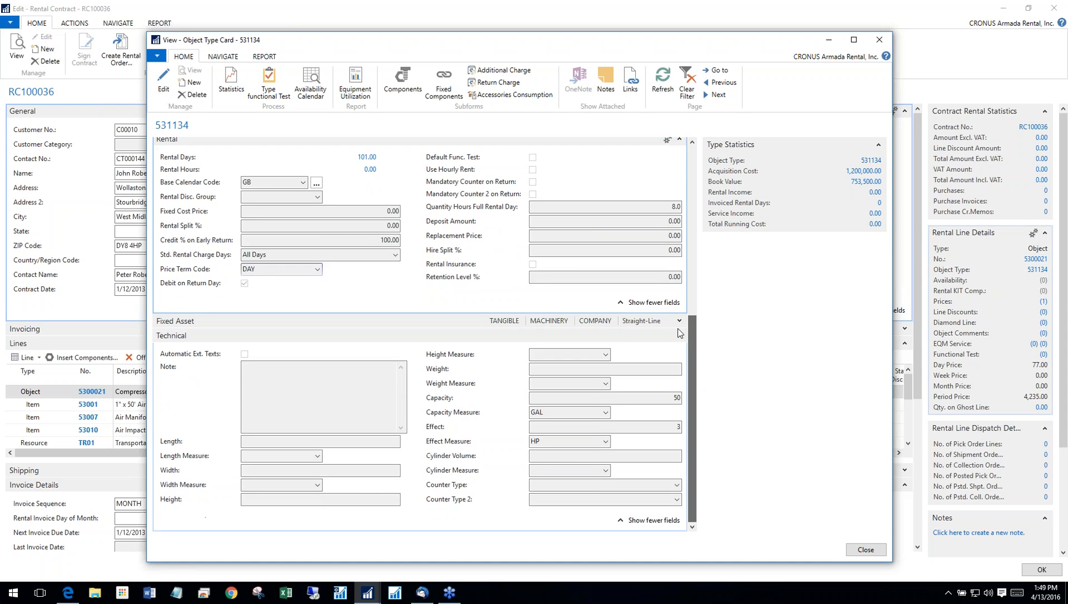
pyautogui.click(680, 321)
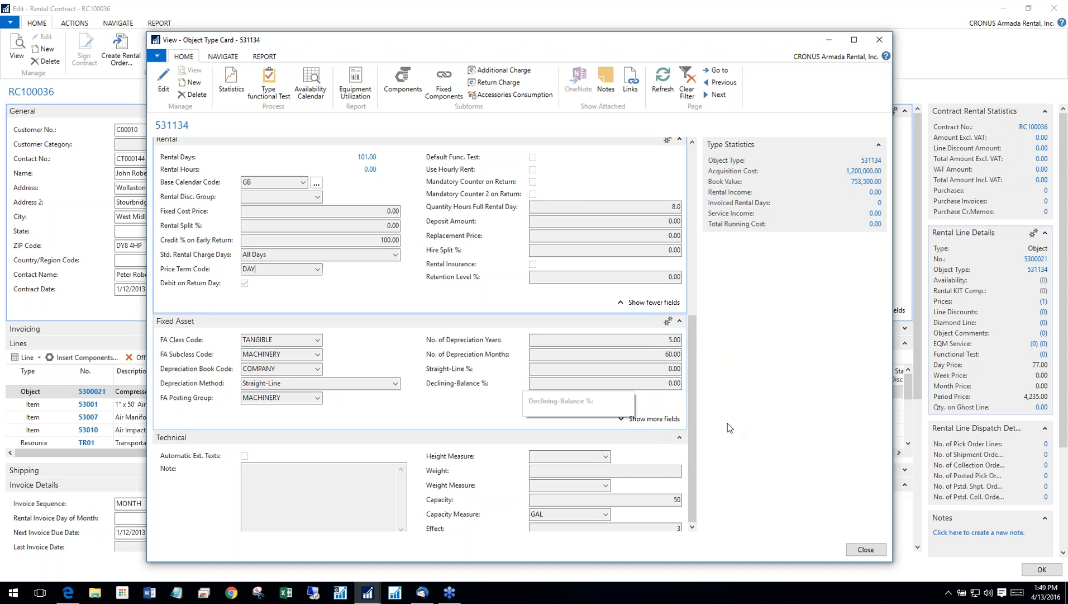
pyautogui.moveTo(692, 411); pyautogui.dragTo(692, 439)
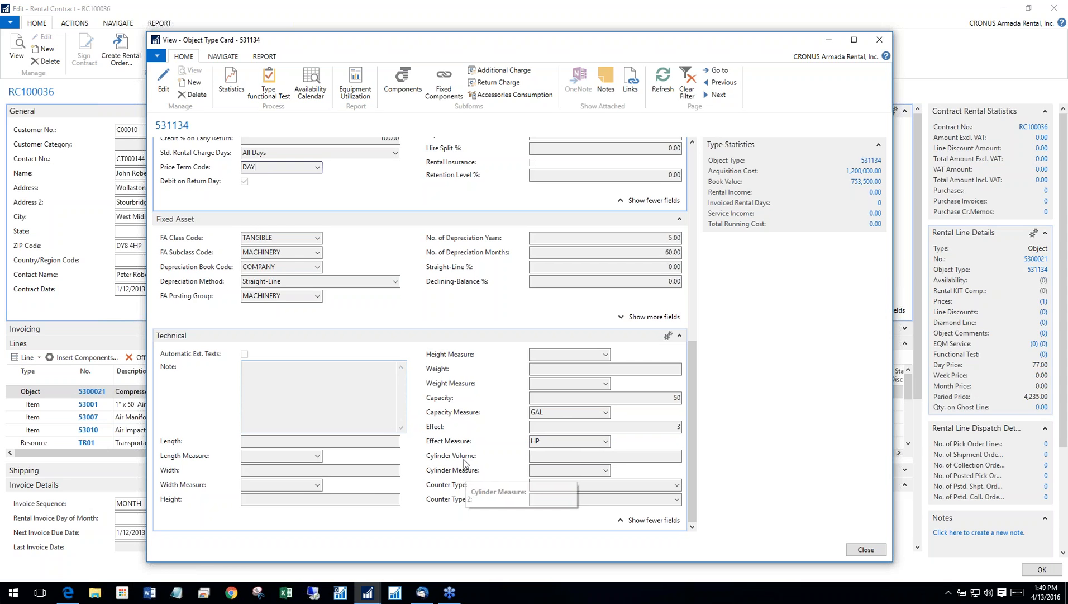
pyautogui.click(676, 485)
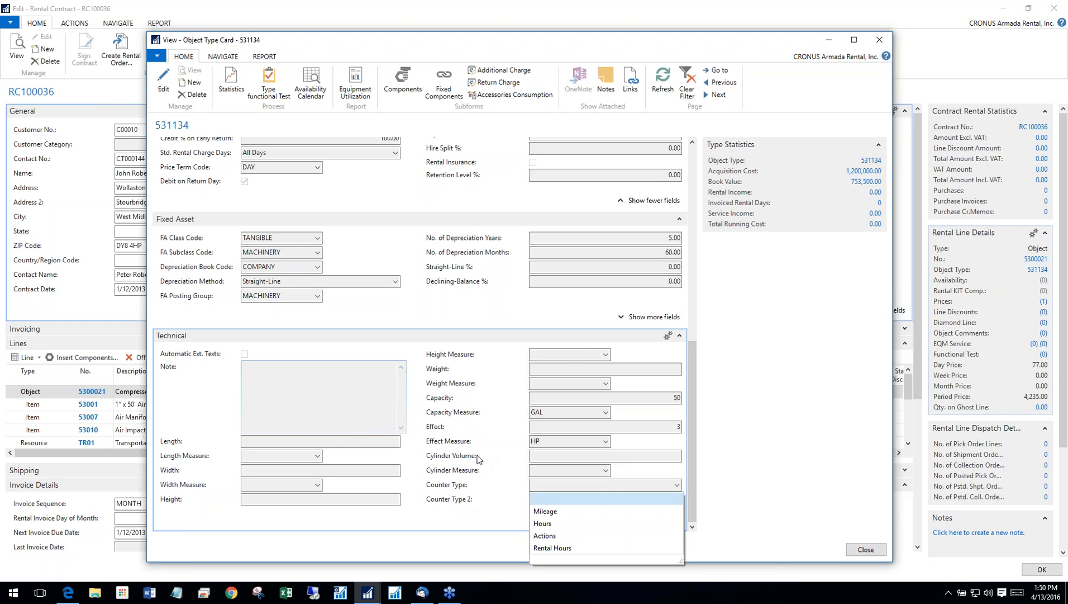
pyautogui.click(462, 441)
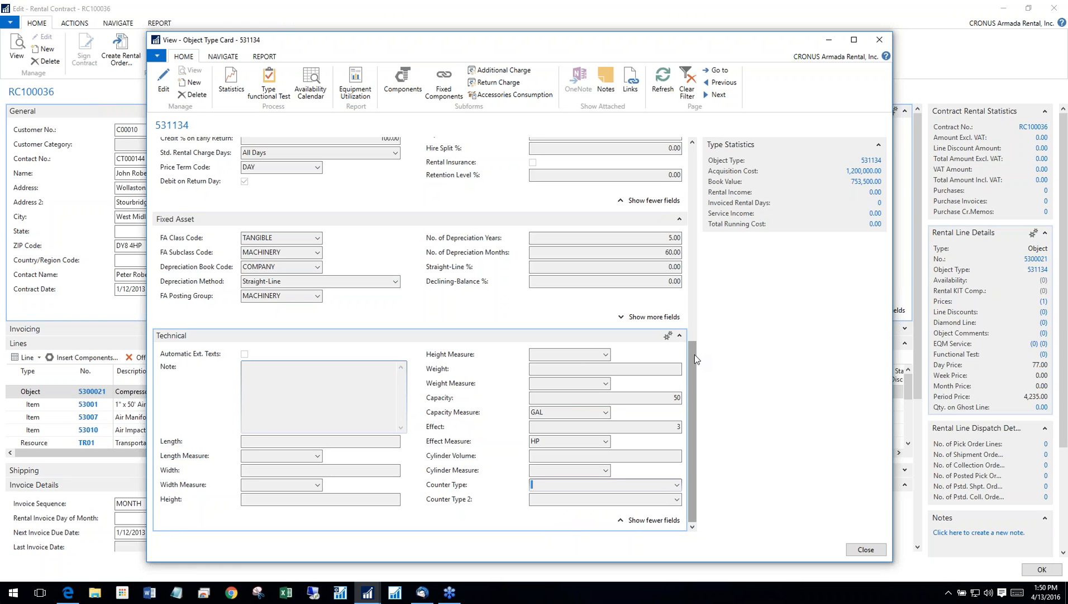
# Close the object type card and open the card of object 5300021 from contract RC100036.
pyautogui.click(881, 45)
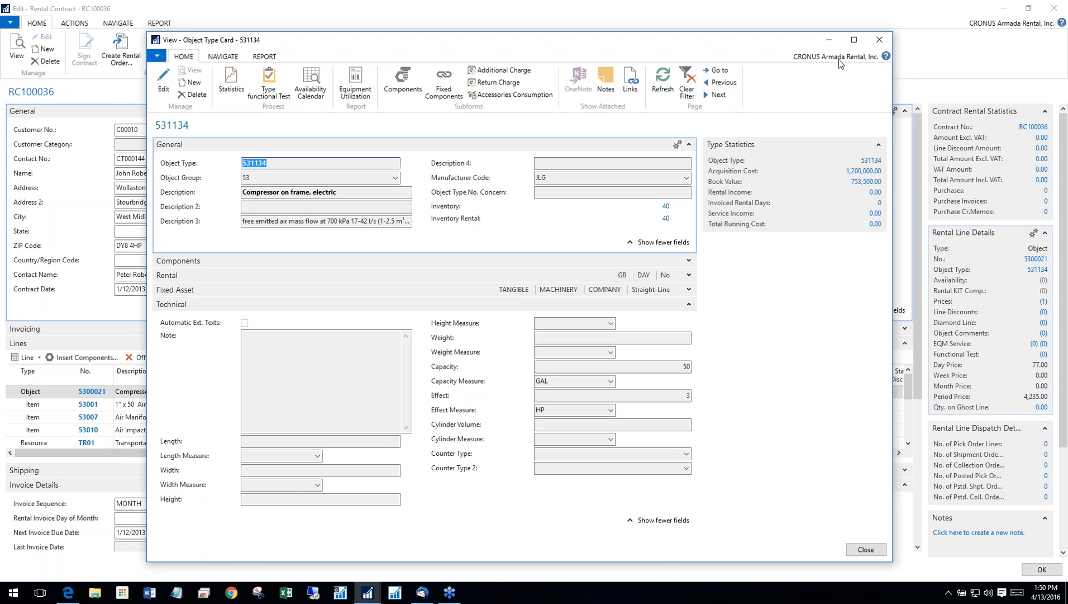
pyautogui.click(879, 45)
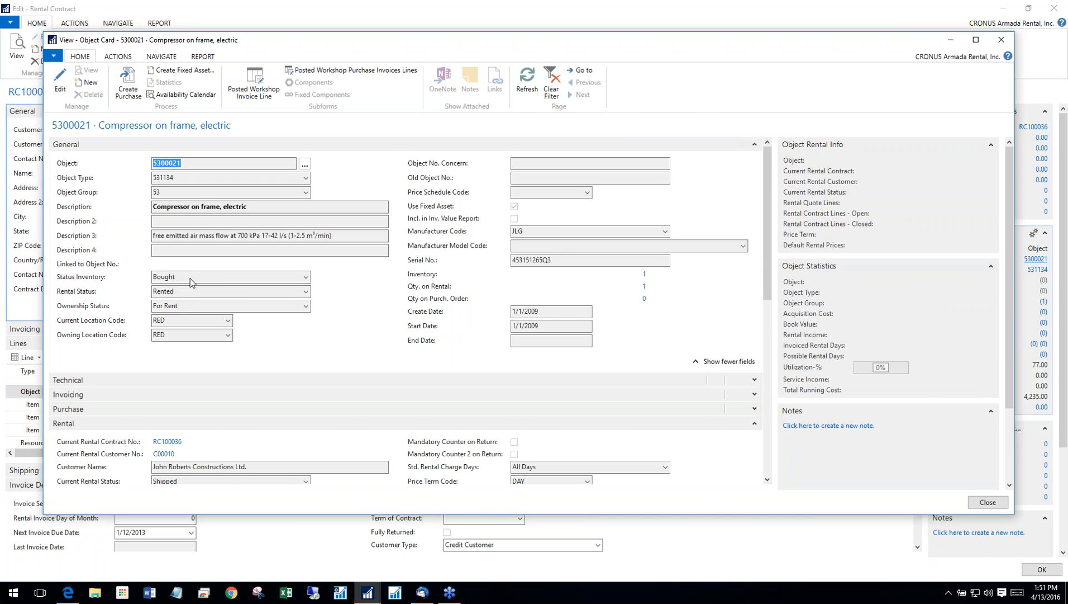
pyautogui.press('Escape')
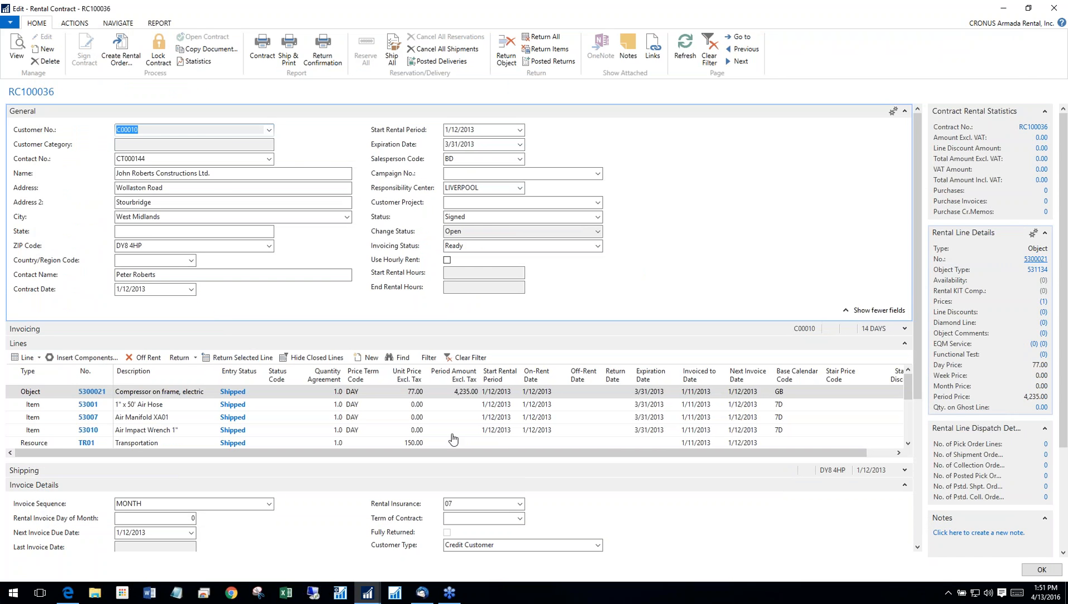
# Bring the card of object 5300021, Compressor on frame, electric, back in front of the rental contract.
pyautogui.moveTo(373, 599)
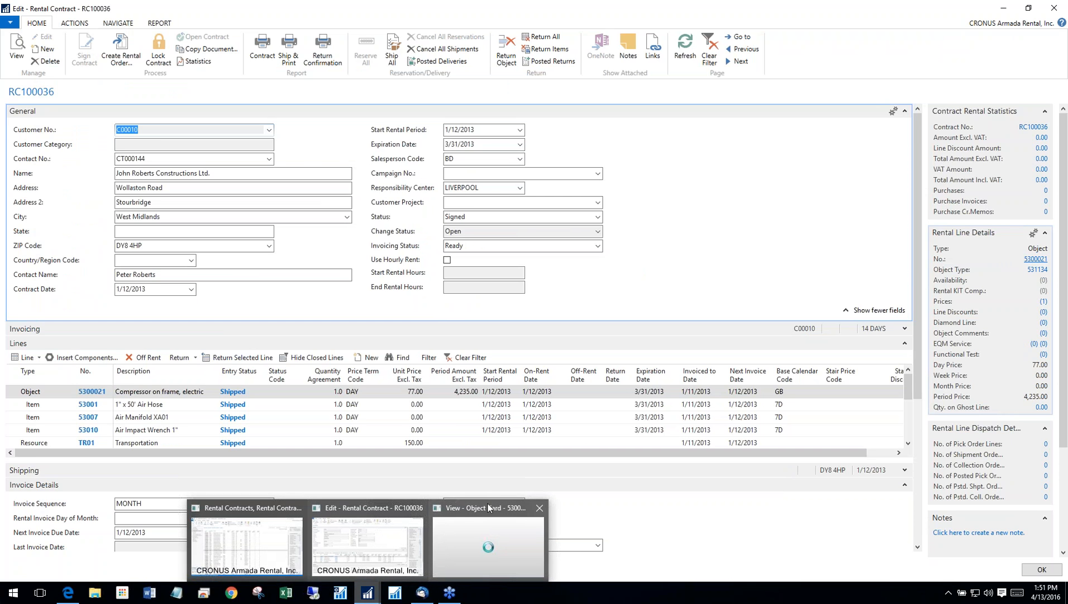
pyautogui.click(460, 524)
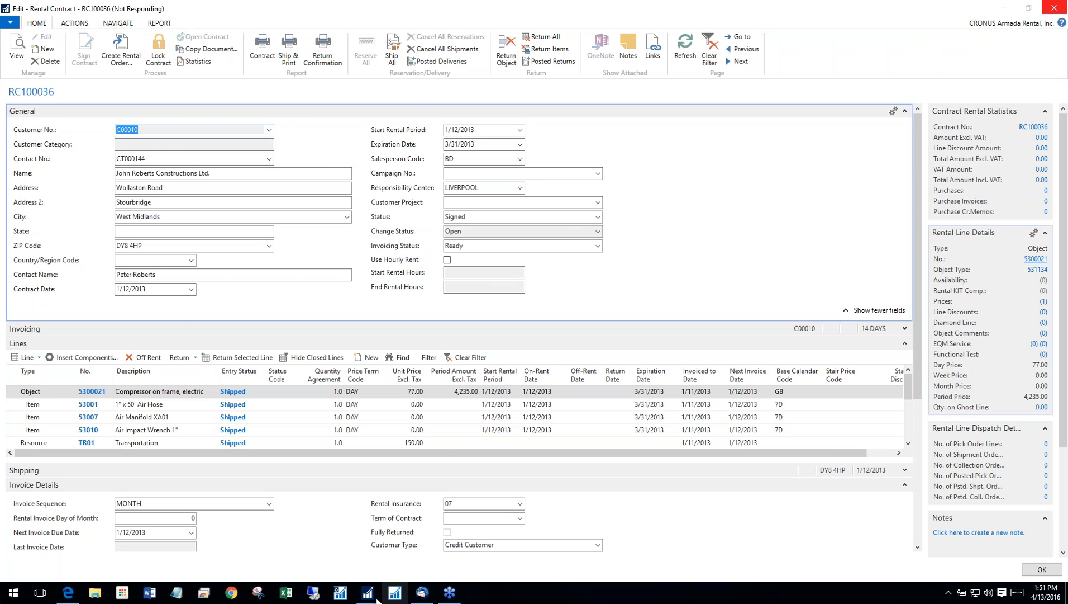
pyautogui.moveTo(377, 599)
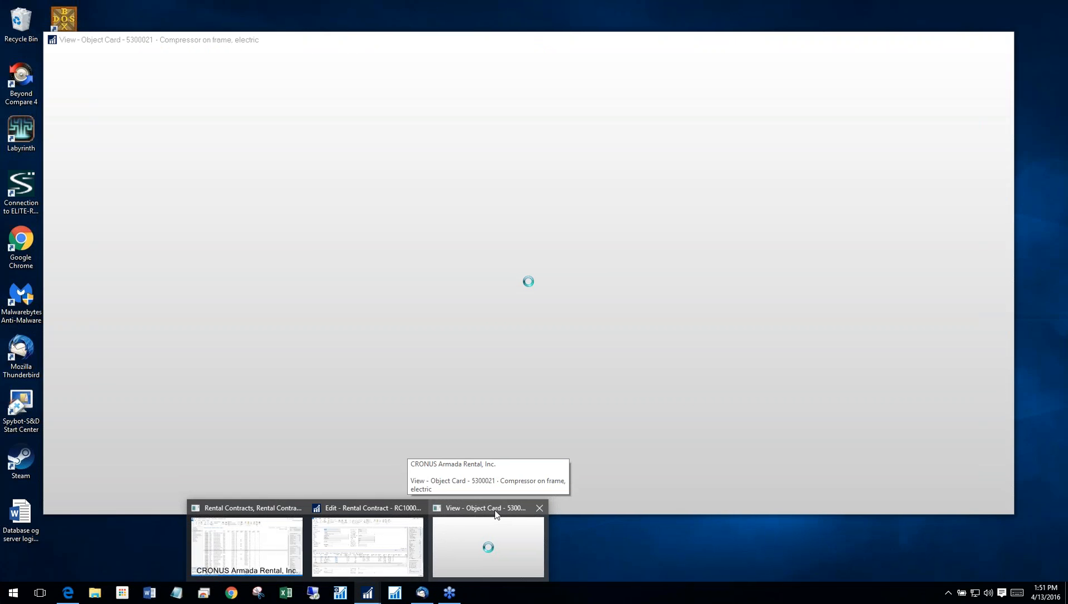
pyautogui.click(497, 514)
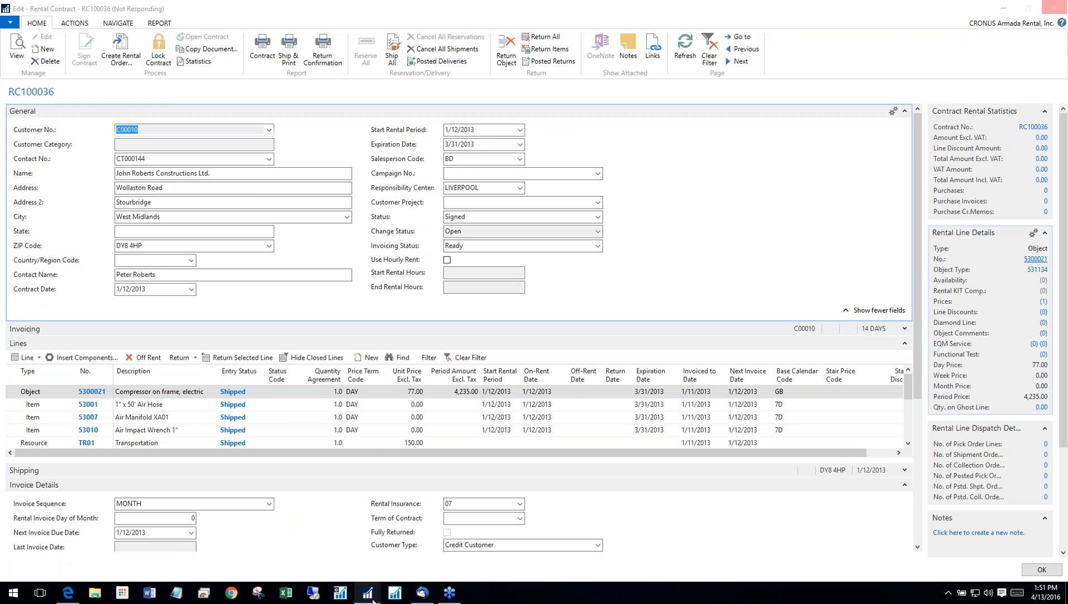
pyautogui.moveTo(373, 598)
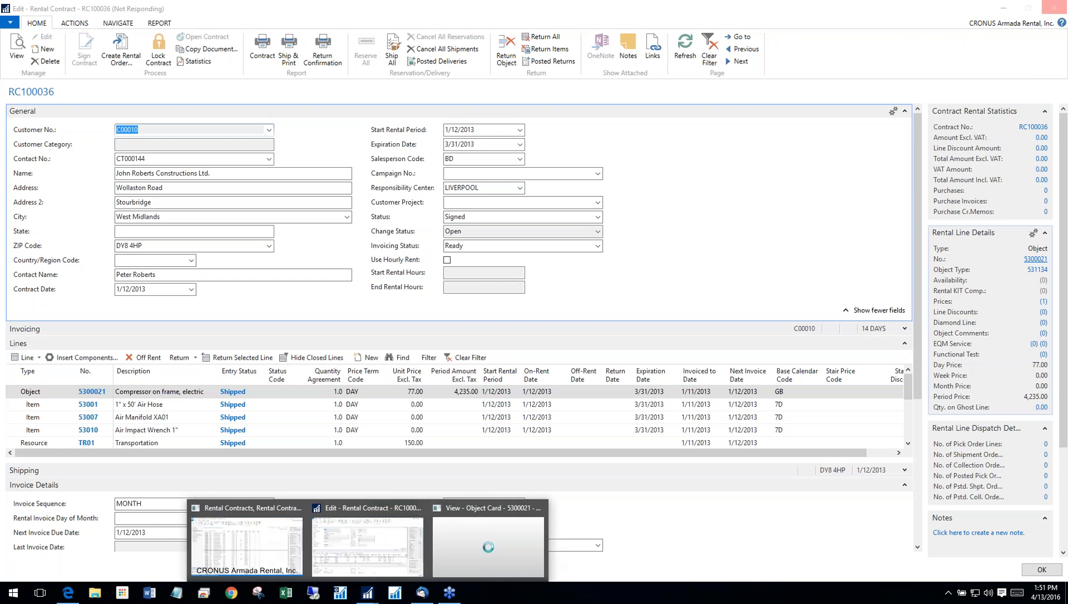
pyautogui.moveTo(367, 593)
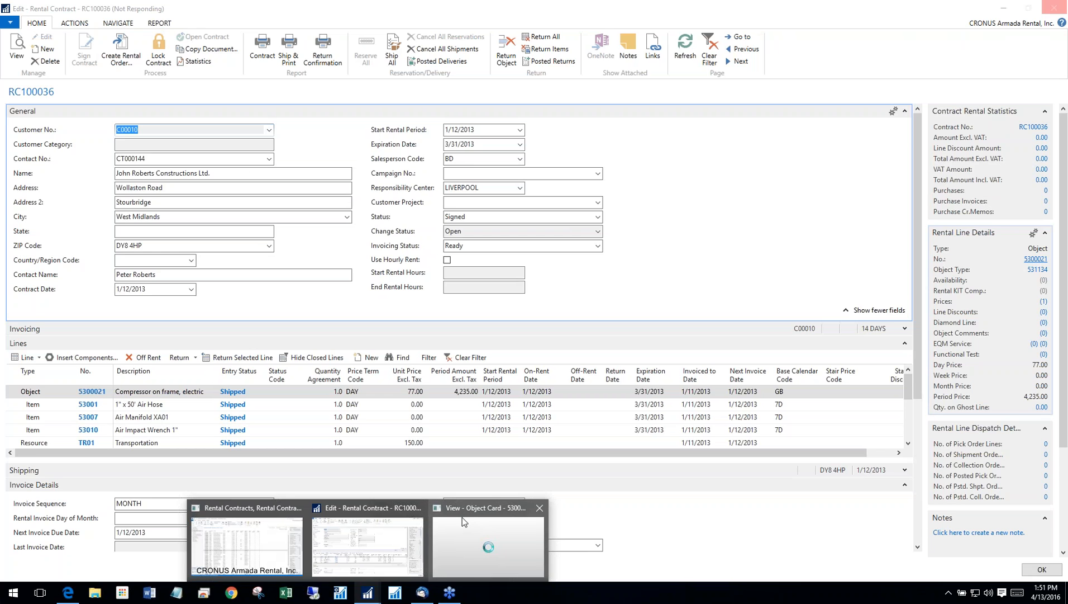
pyautogui.moveTo(463, 517)
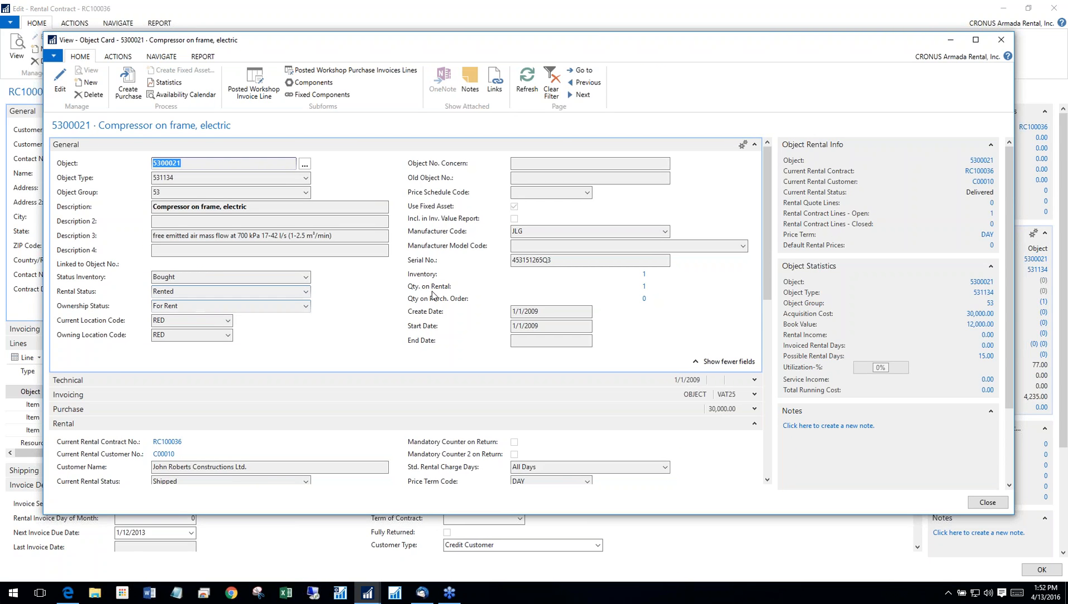
# Review the ownership status options available on the object card, leaving the status as it is.
pyautogui.click(307, 308)
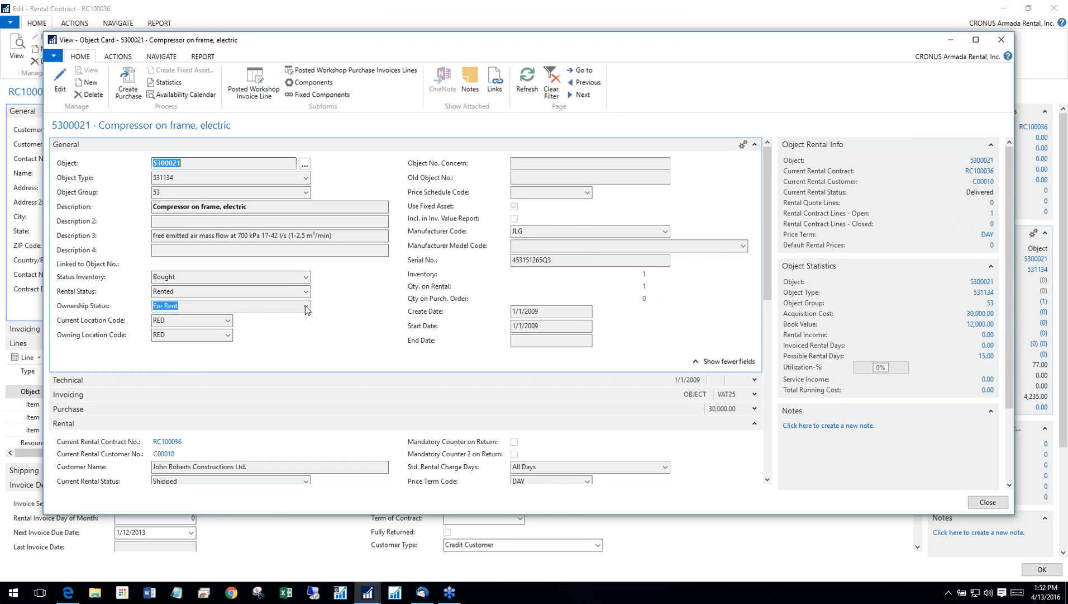
pyautogui.click(307, 307)
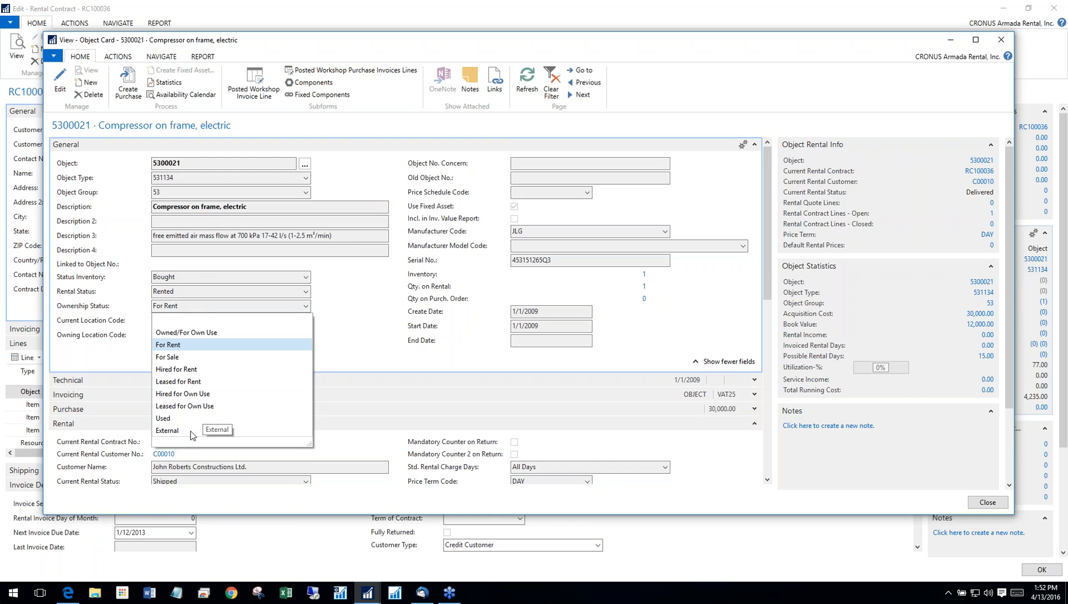
pyautogui.click(366, 294)
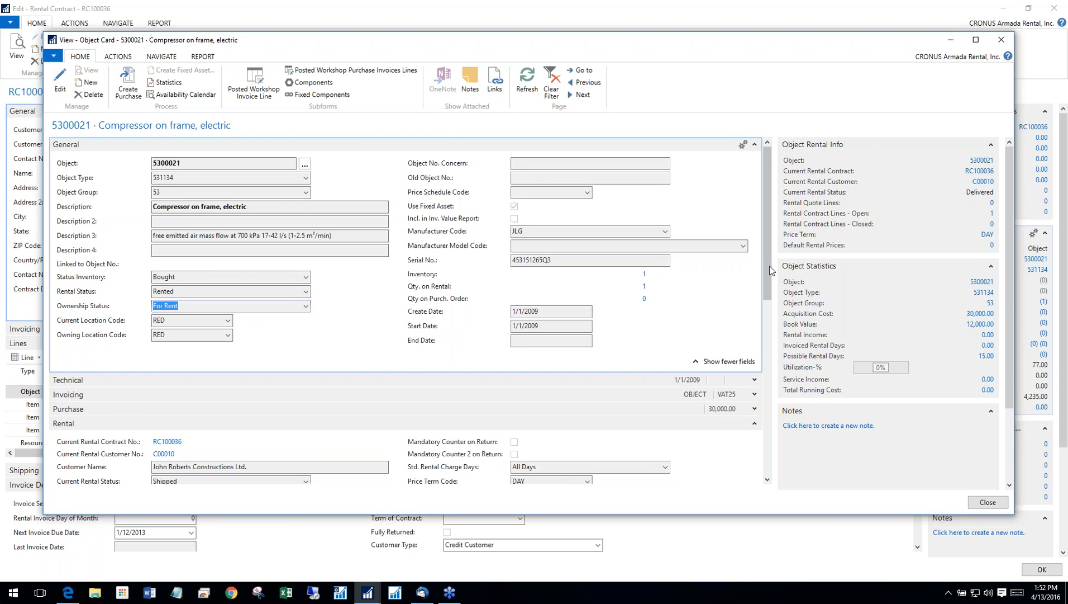
# Review the object card's rental, sale, fixed asset and component details together with its object statistics.
pyautogui.moveTo(766, 262); pyautogui.dragTo(769, 284)
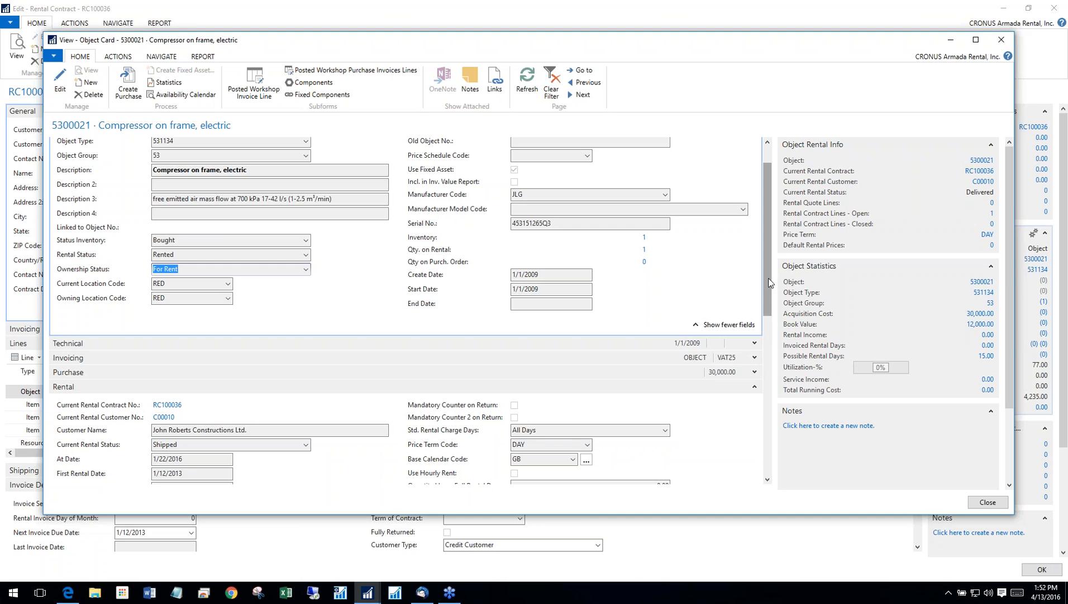
pyautogui.scroll(-4, 769, 282)
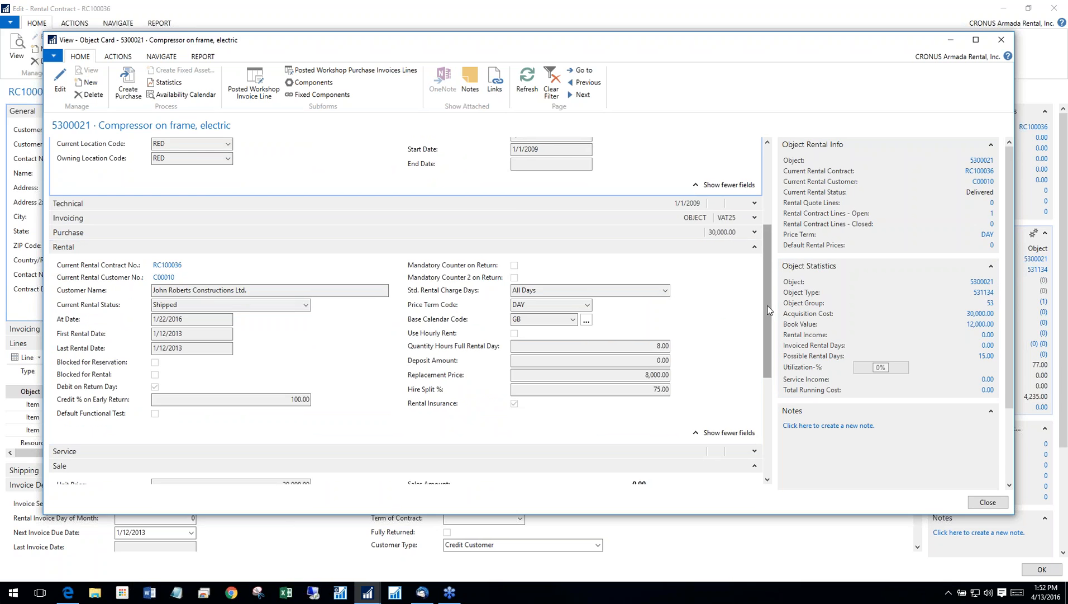
pyautogui.moveTo(770, 309); pyautogui.dragTo(764, 428)
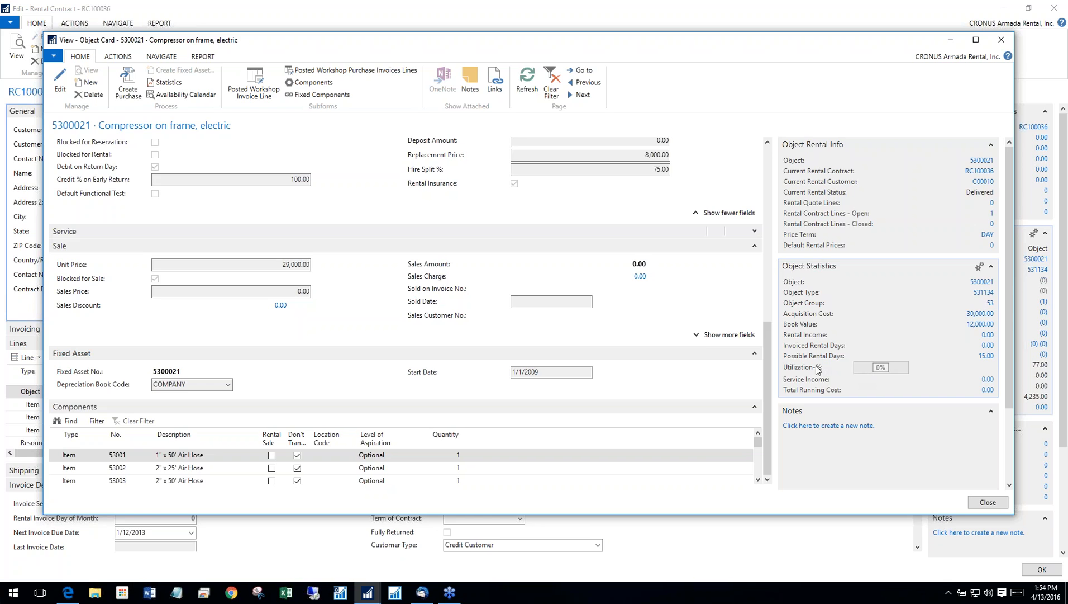
pyautogui.click(573, 209)
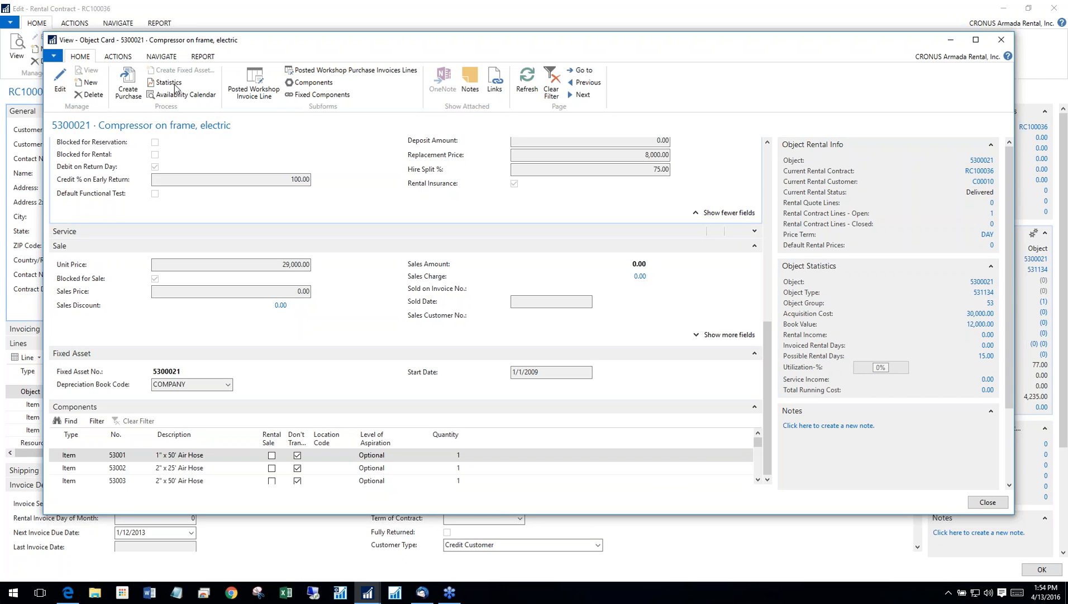
# Preview the Equipment Utilization report for object type 531134 with the object number filter cleared, and close the preview.
pyautogui.click(201, 57)
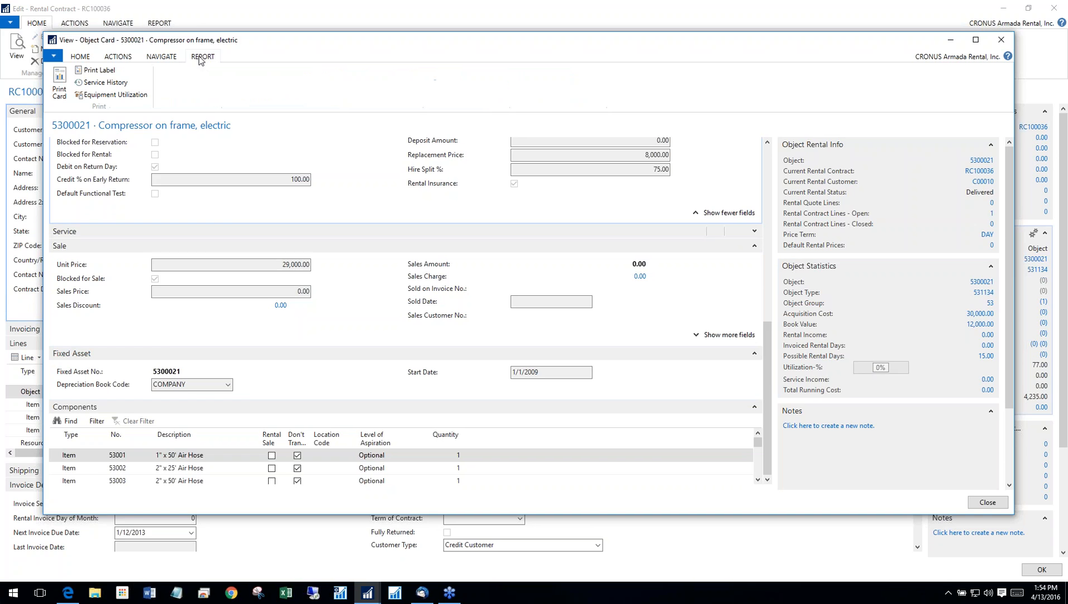
pyautogui.click(133, 94)
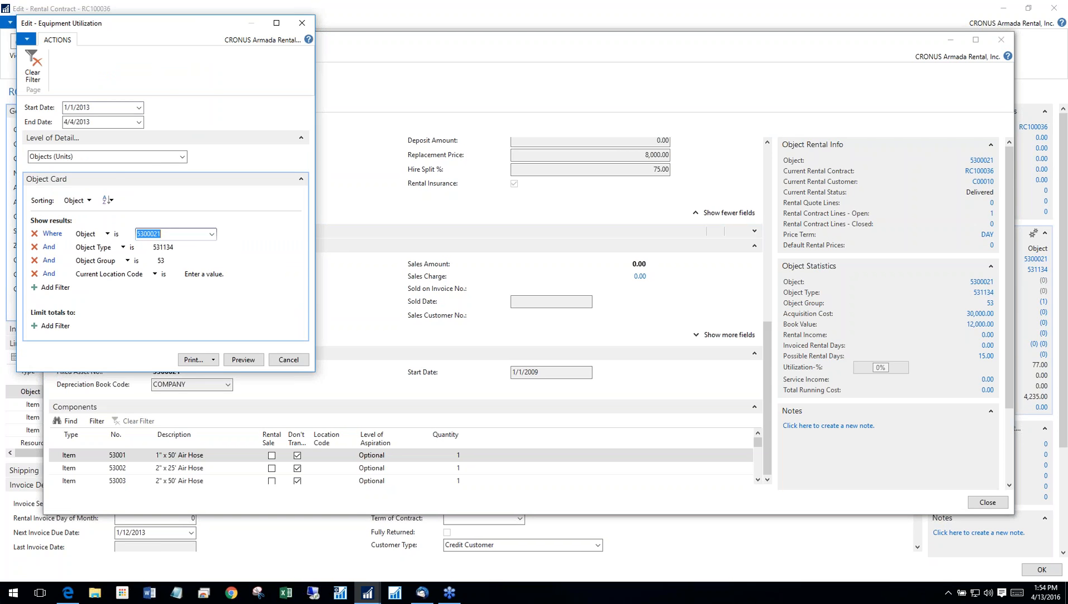
pyautogui.press('BackSpace')
pyautogui.click(240, 223)
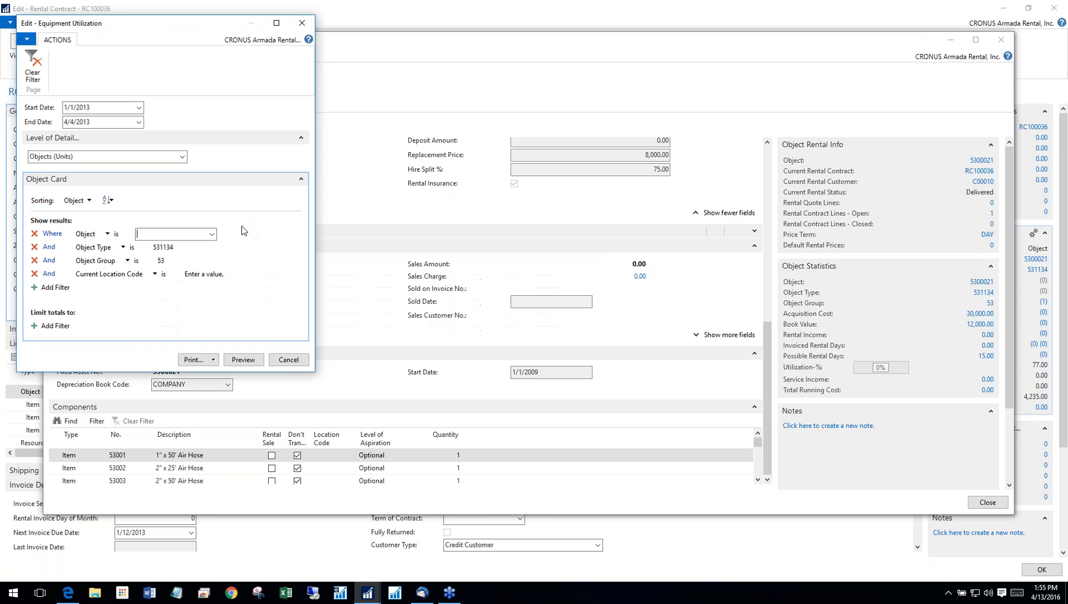
pyautogui.click(244, 359)
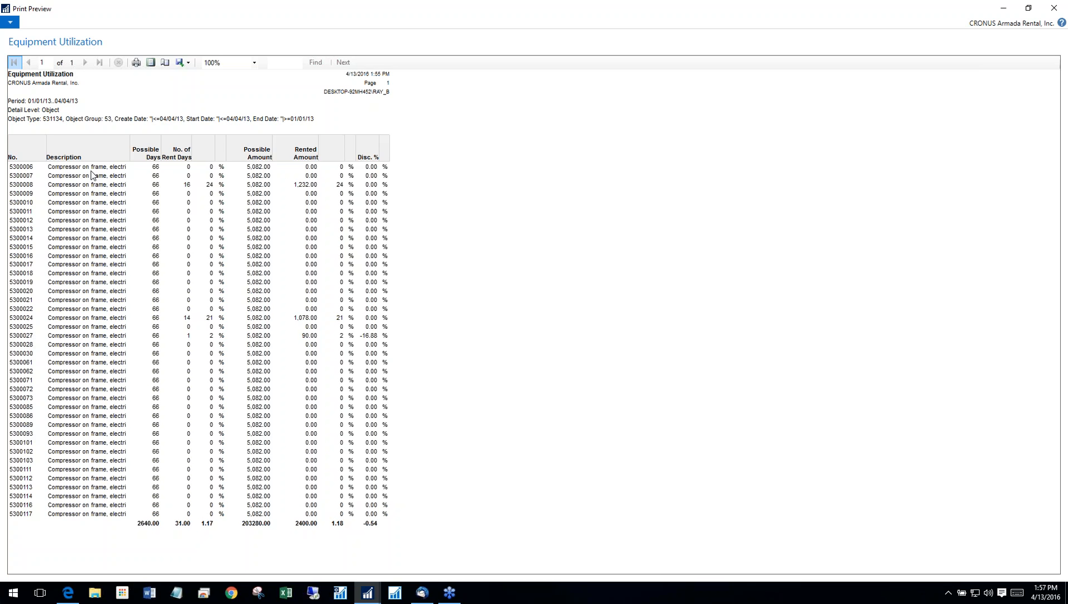
pyautogui.press('Escape')
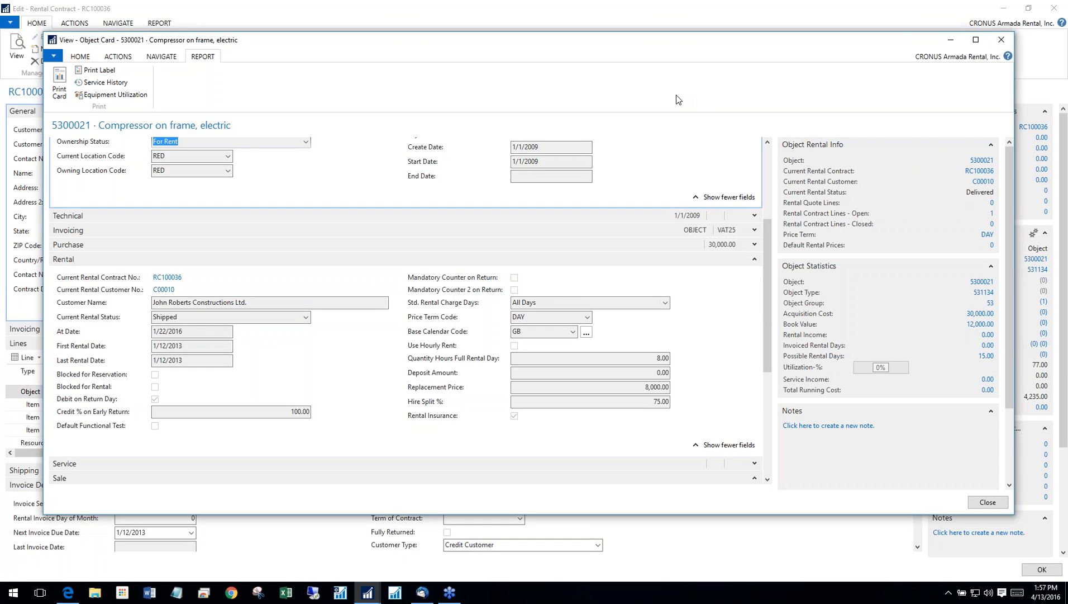
# Close the object card and rental contract RC100036 to return to the list of open rental contracts.
pyautogui.click(1002, 40)
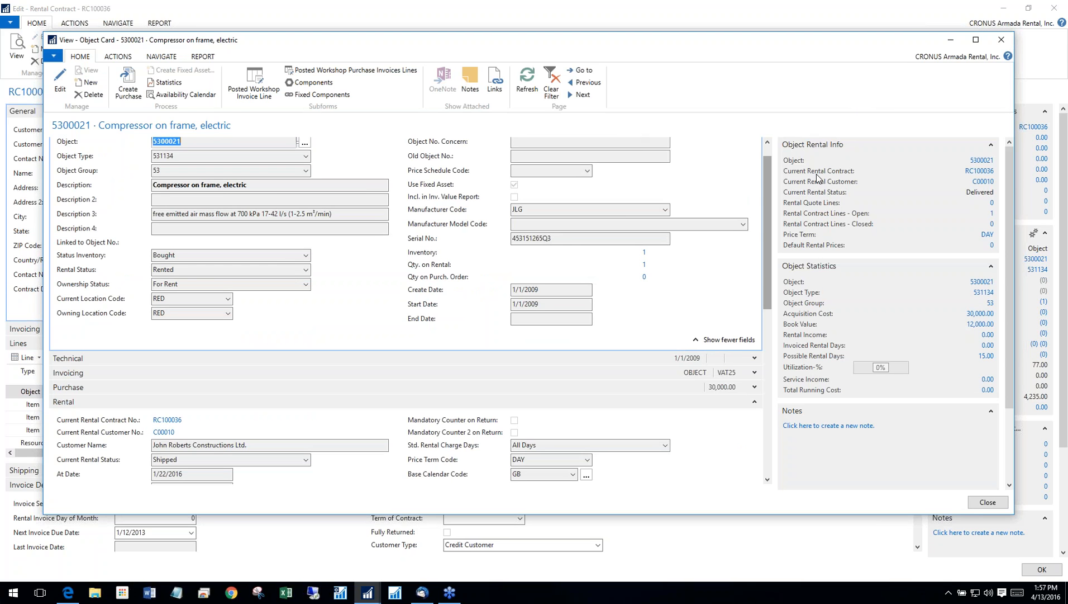
pyautogui.click(1003, 39)
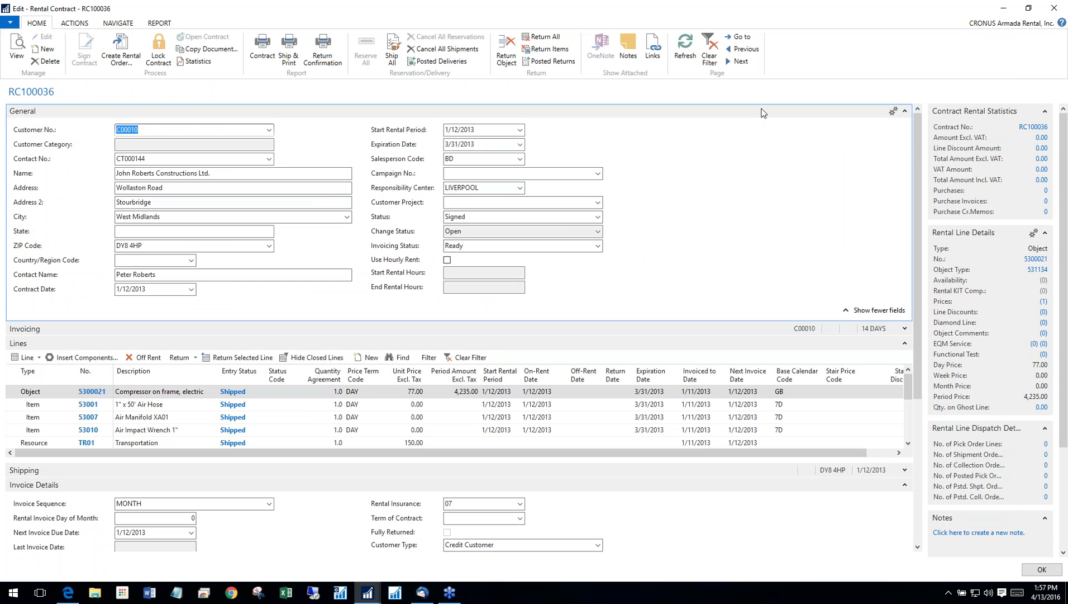
pyautogui.click(1054, 8)
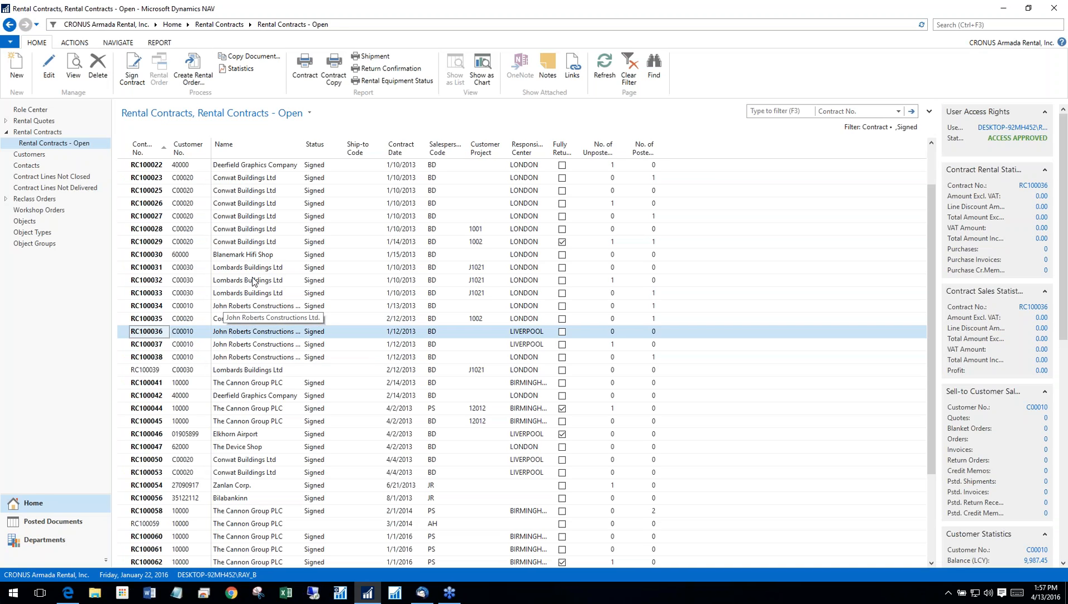
# Open rental contract RC100031 from the open contracts list for editing.
pyautogui.click(157, 268)
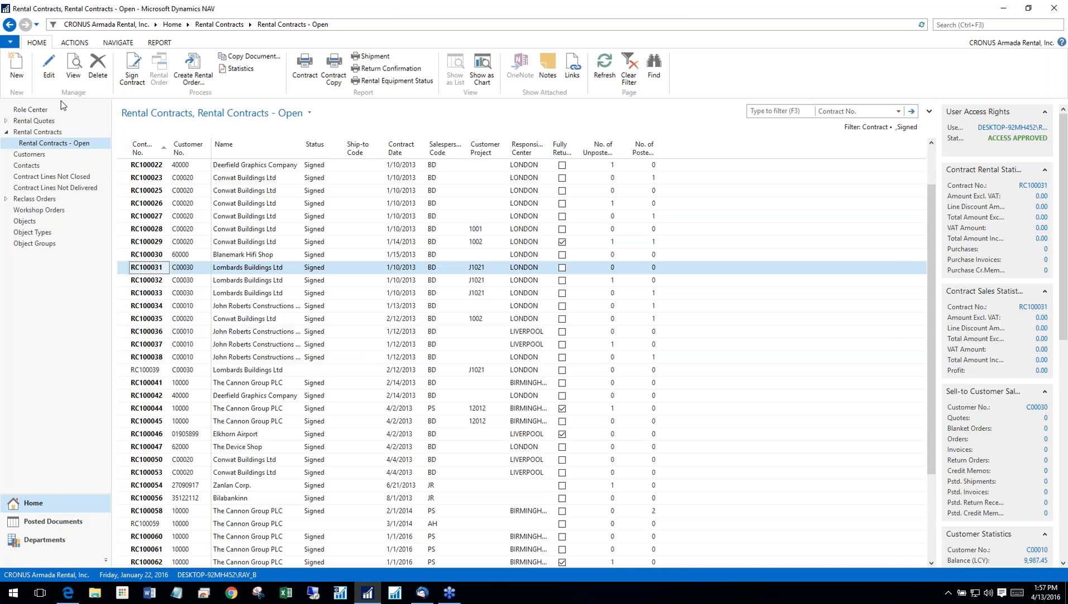
pyautogui.click(49, 69)
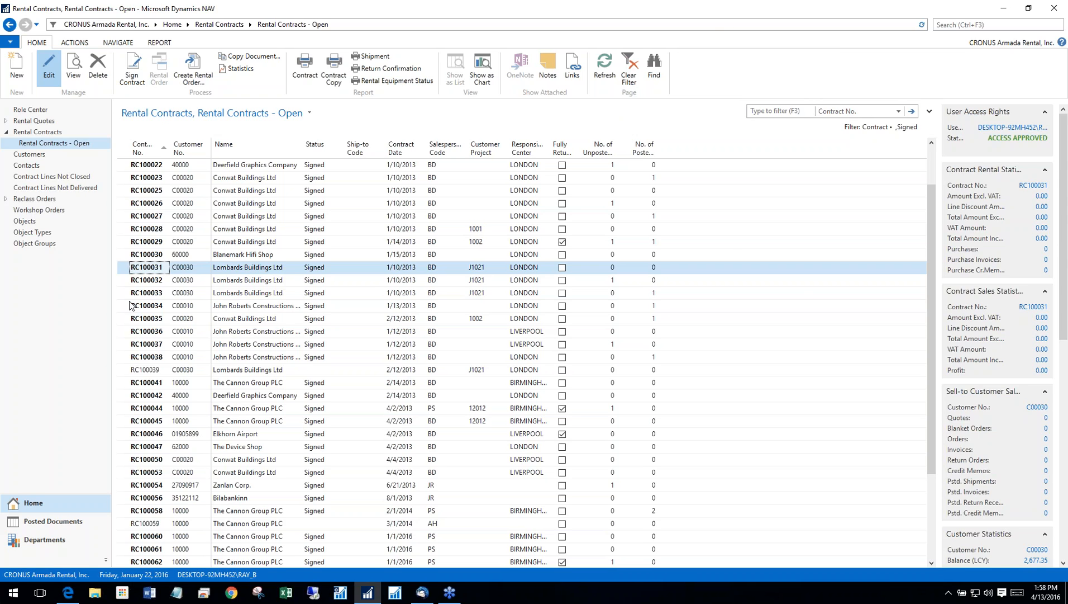
pyautogui.doubleClick(149, 273)
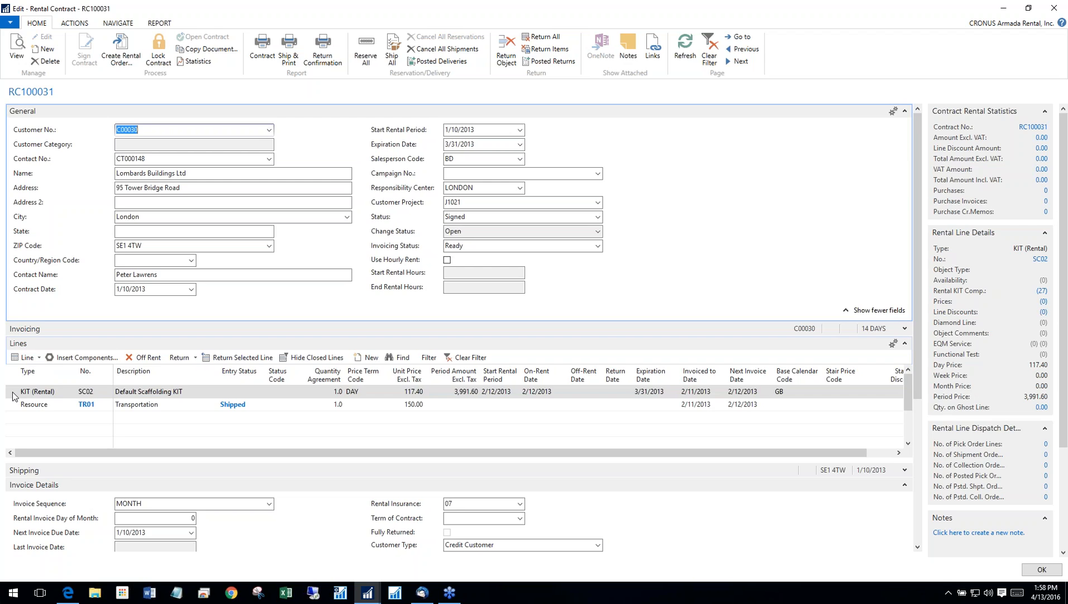
# Review the rental KIT components, quantities and prices of the Default Scaffolding KIT line, and close the components card and contract RC100031.
pyautogui.click(13, 394)
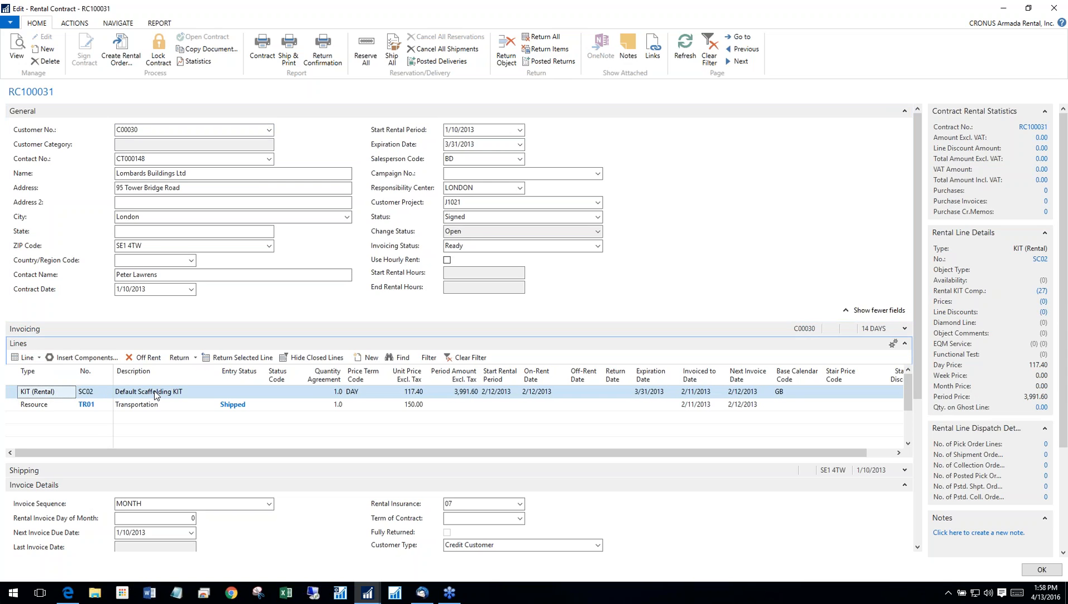
pyautogui.click(35, 357)
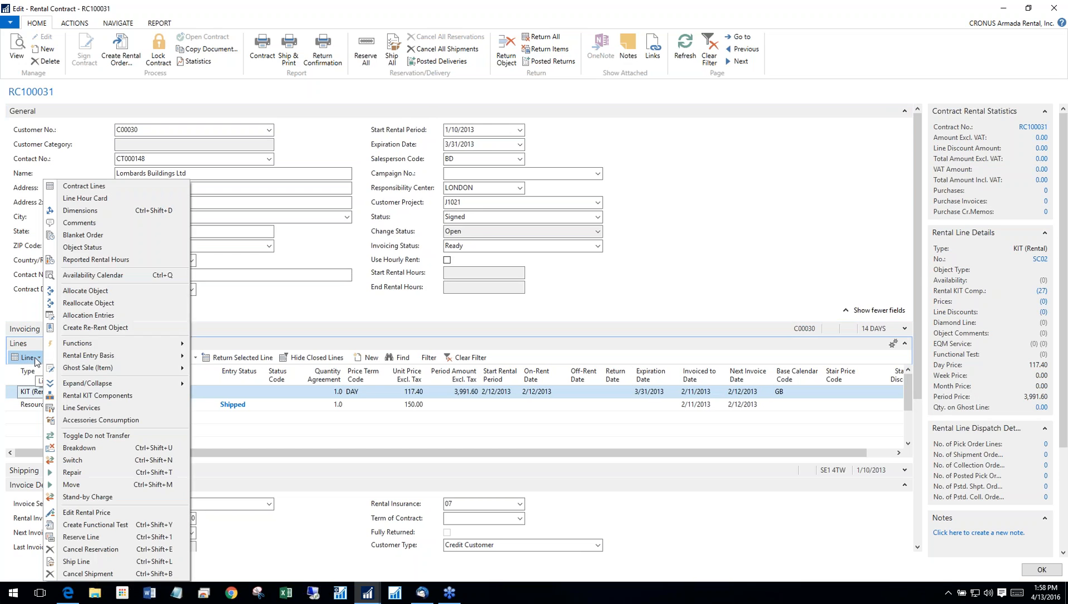
pyautogui.click(128, 398)
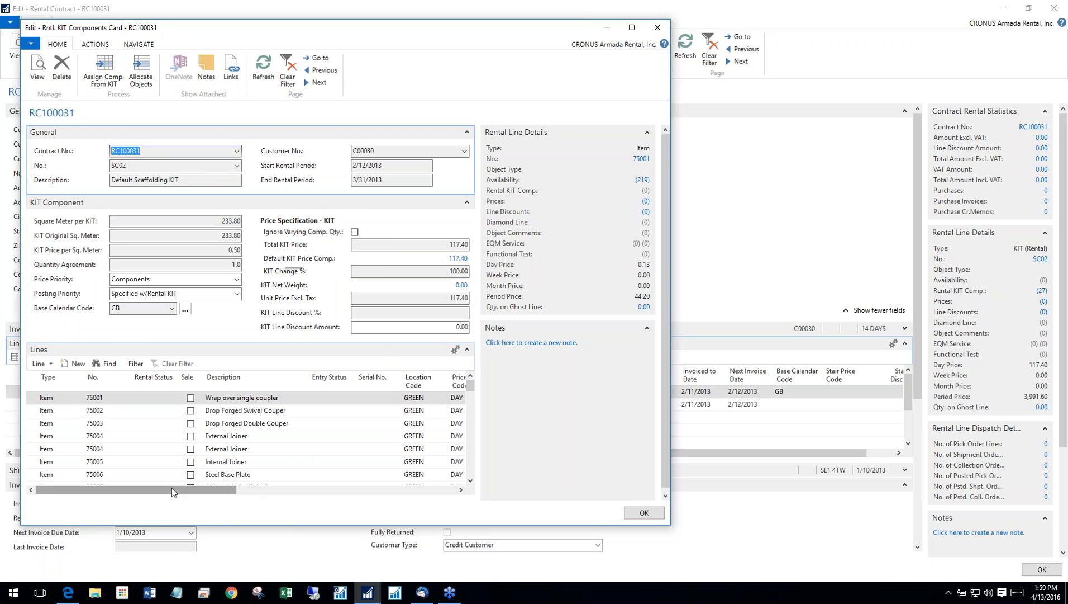
pyautogui.moveTo(172, 489); pyautogui.dragTo(364, 492)
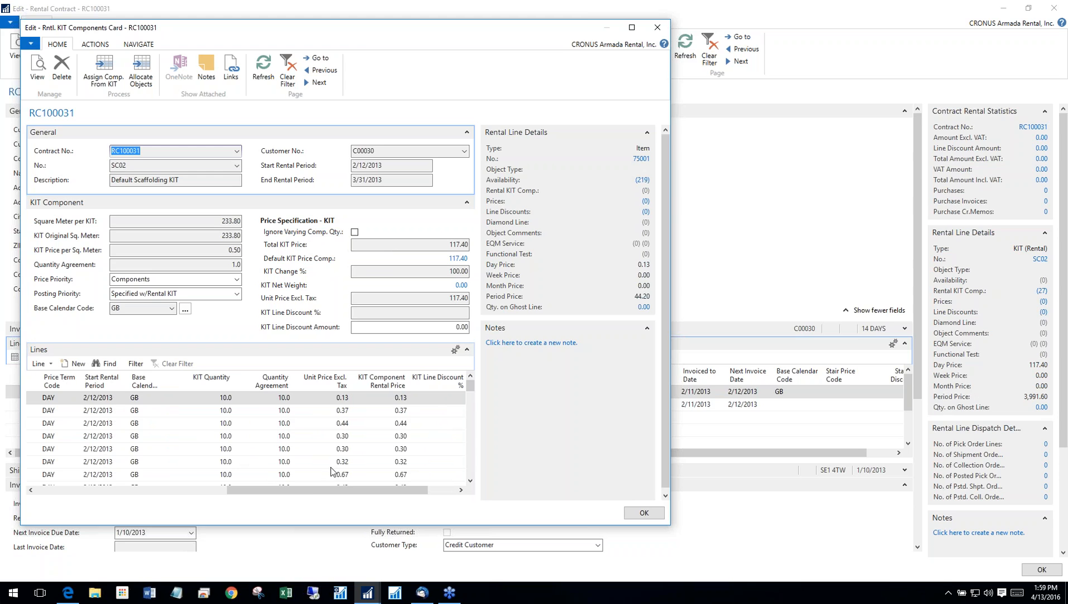
pyautogui.moveTo(341, 491); pyautogui.dragTo(115, 498)
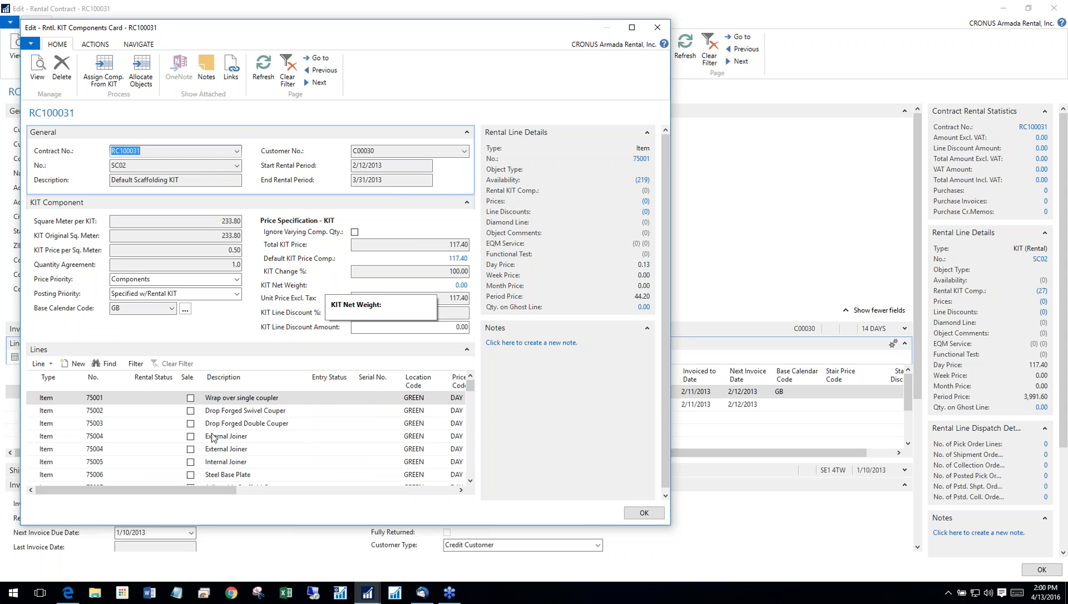
pyautogui.click(660, 28)
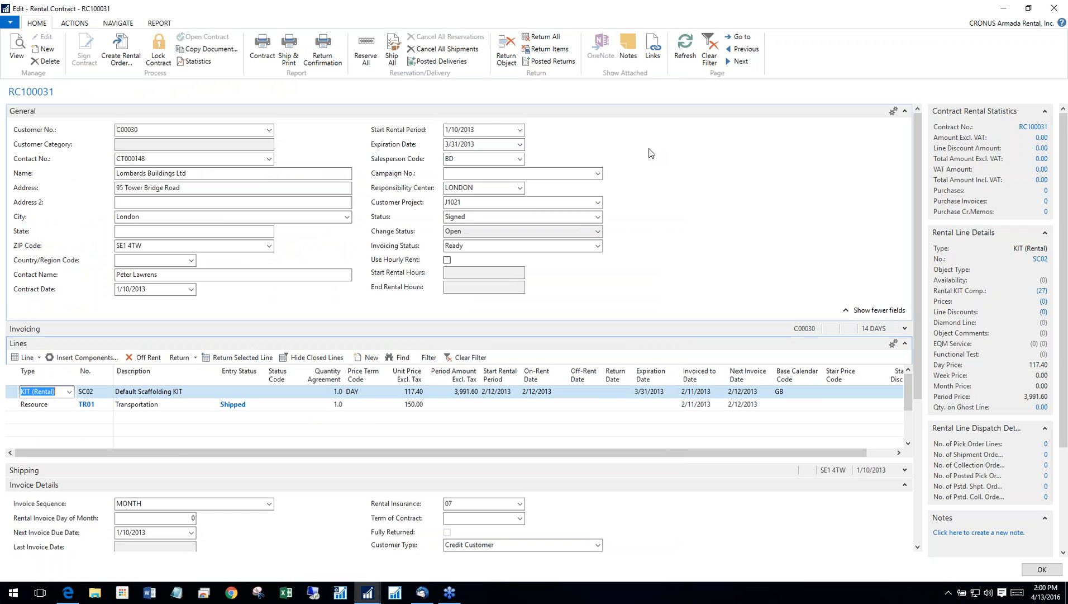
pyautogui.click(1051, 7)
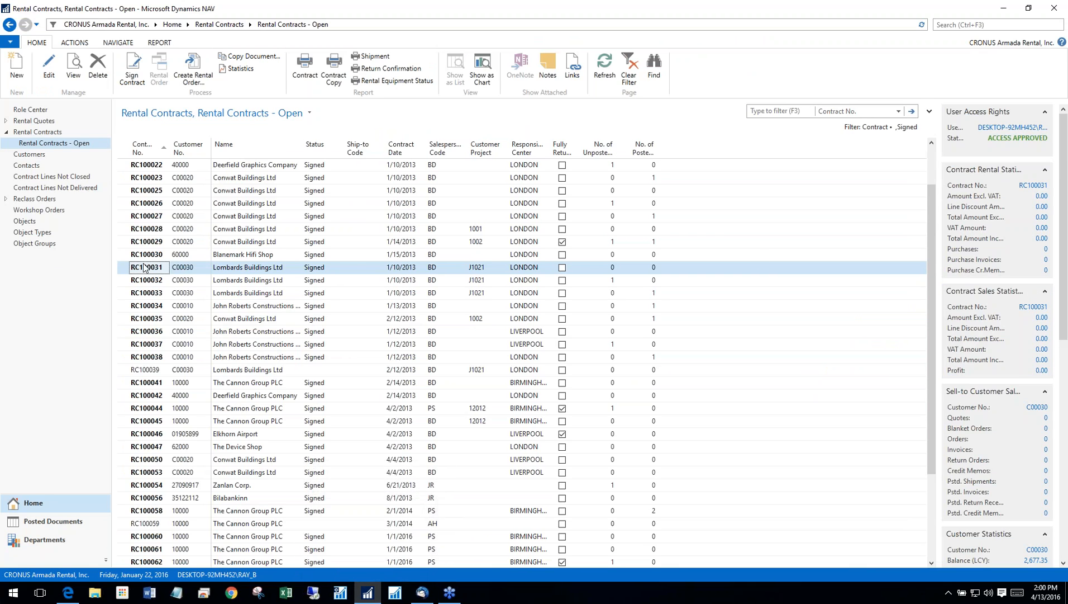
# Open rental contract RC100031 to review its general details and rental lines, and close it again.
pyautogui.click(49, 67)
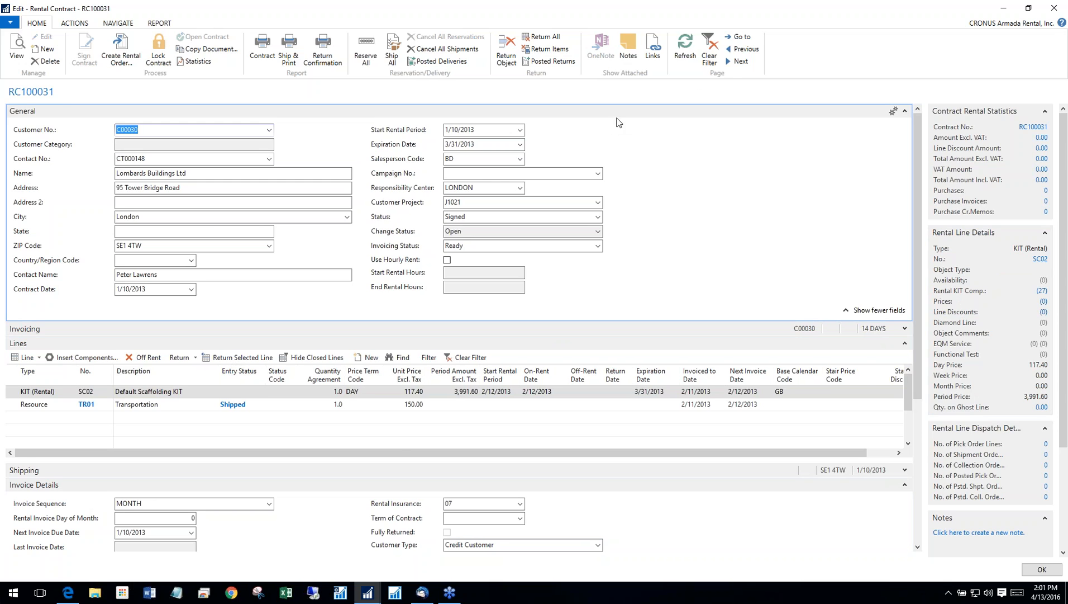
pyautogui.click(1055, 11)
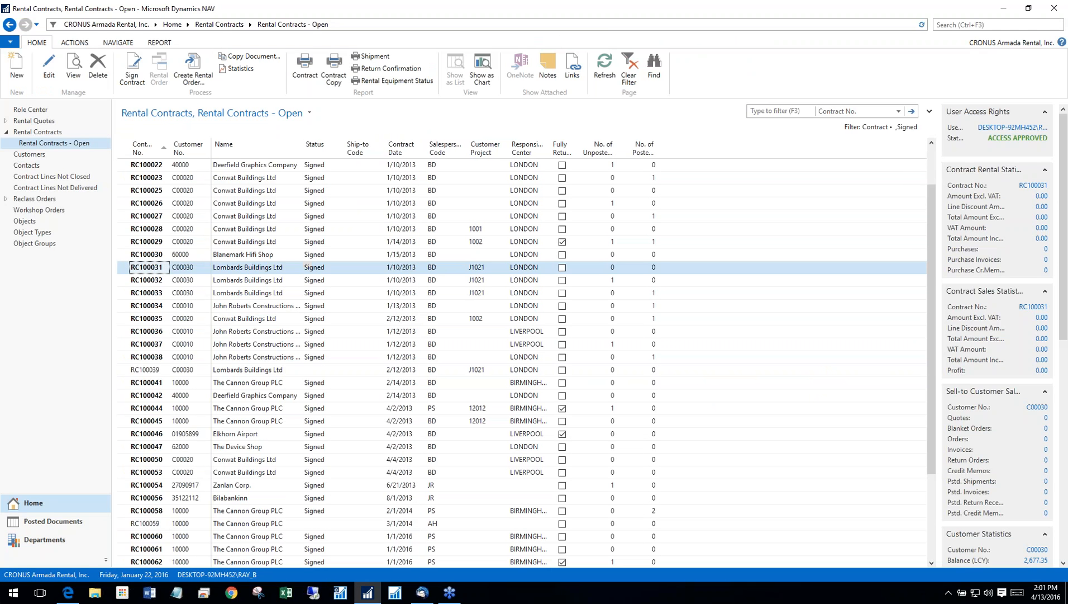
# Open the Workshop Orders list from the Service Mgt. area of the Armada Dynamics EQM department.
pyautogui.click(31, 540)
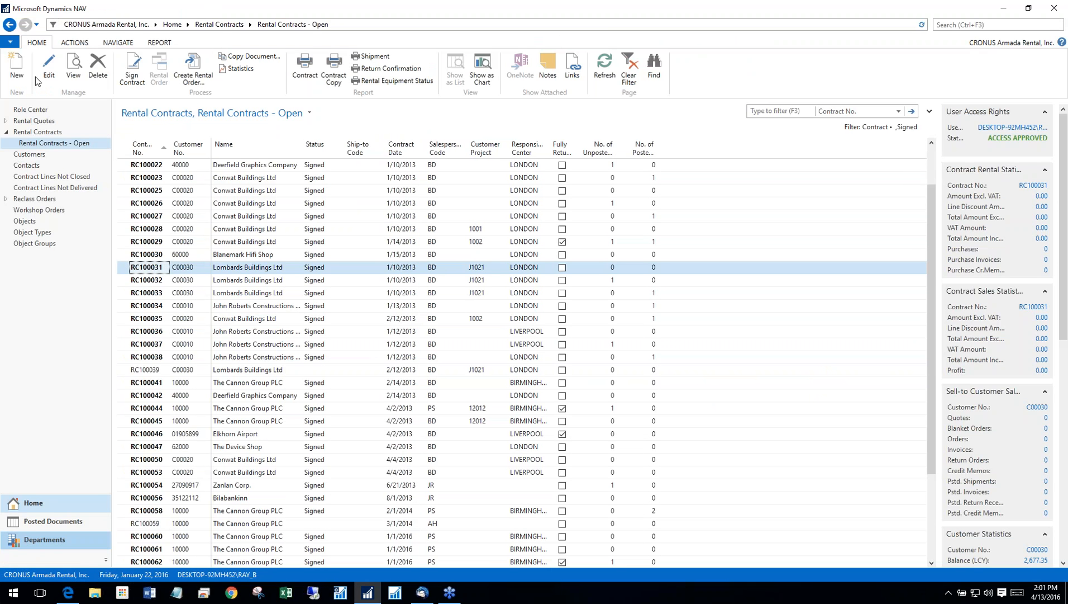
pyautogui.click(30, 111)
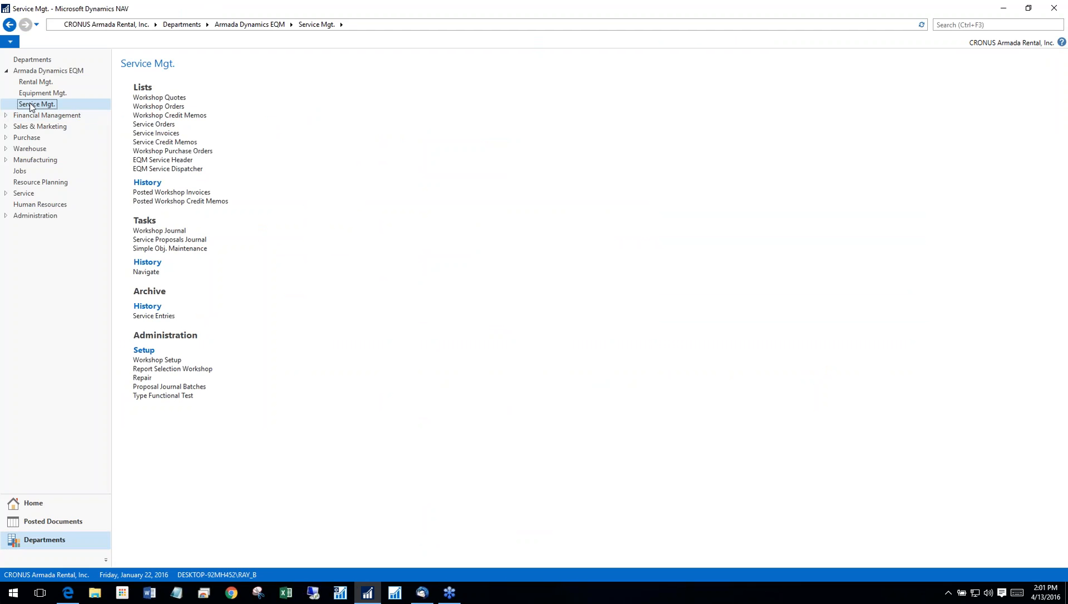
pyautogui.click(167, 109)
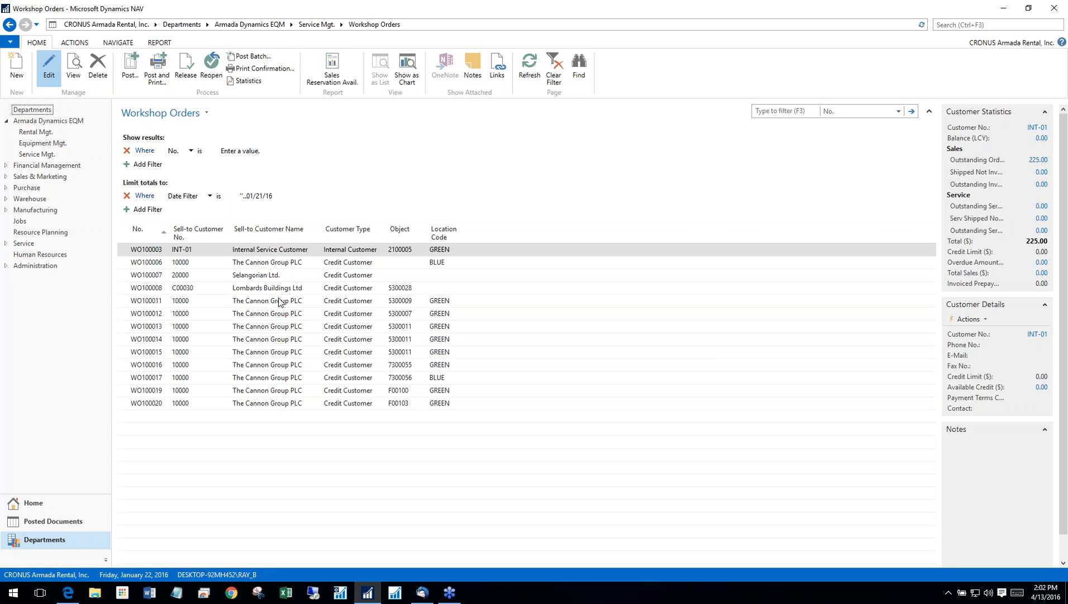
# Open the Internal Service Customer workshop order full screen, review its item and resource lines and the available line types, and close it.
pyautogui.doubleClick(273, 255)
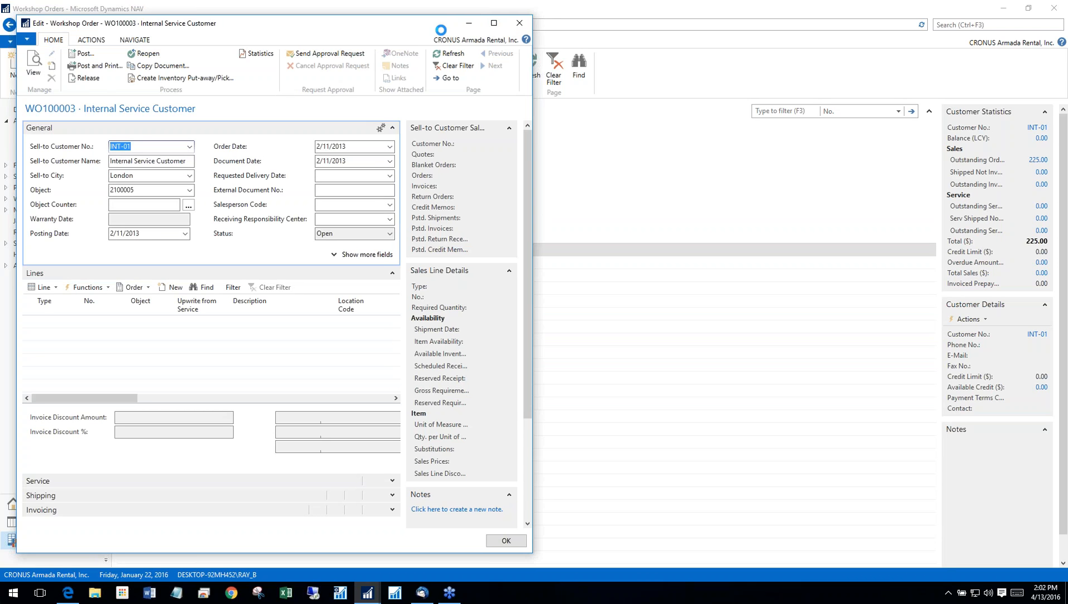
pyautogui.click(492, 27)
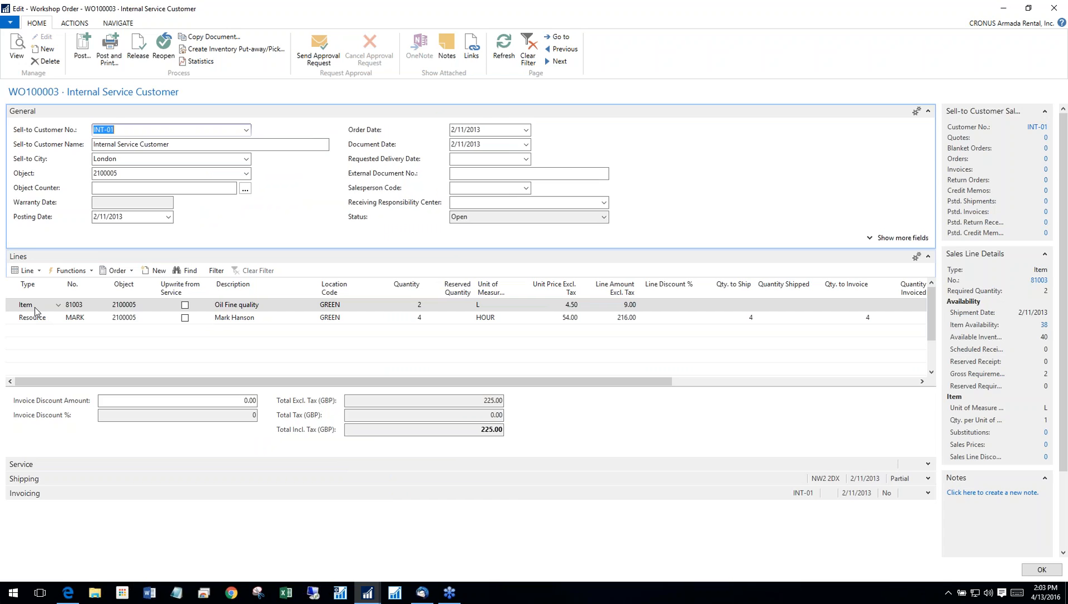
pyautogui.click(33, 317)
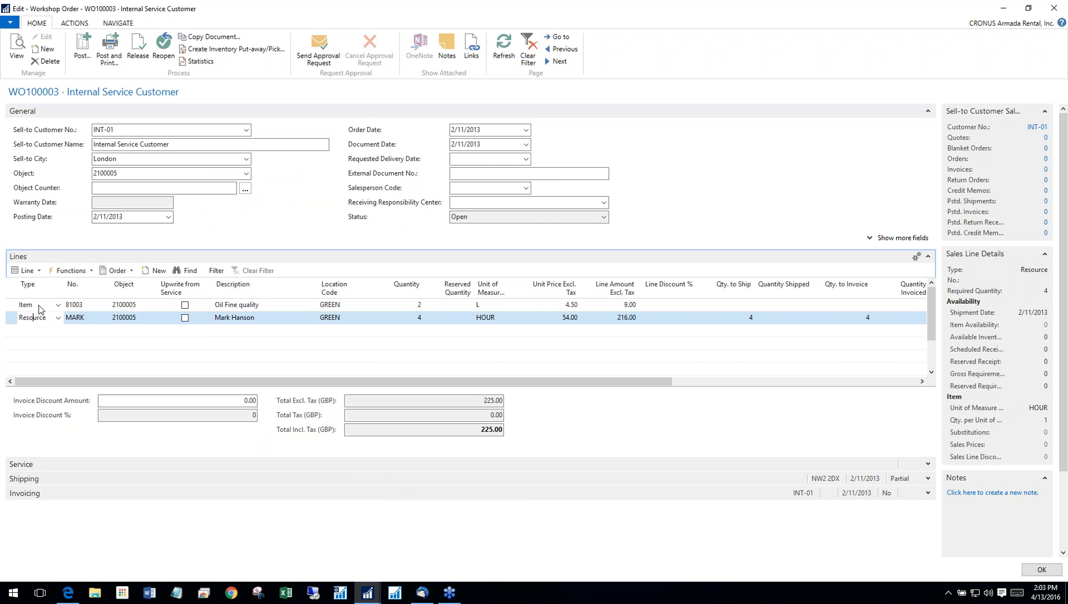
pyautogui.click(66, 331)
pyautogui.click(58, 330)
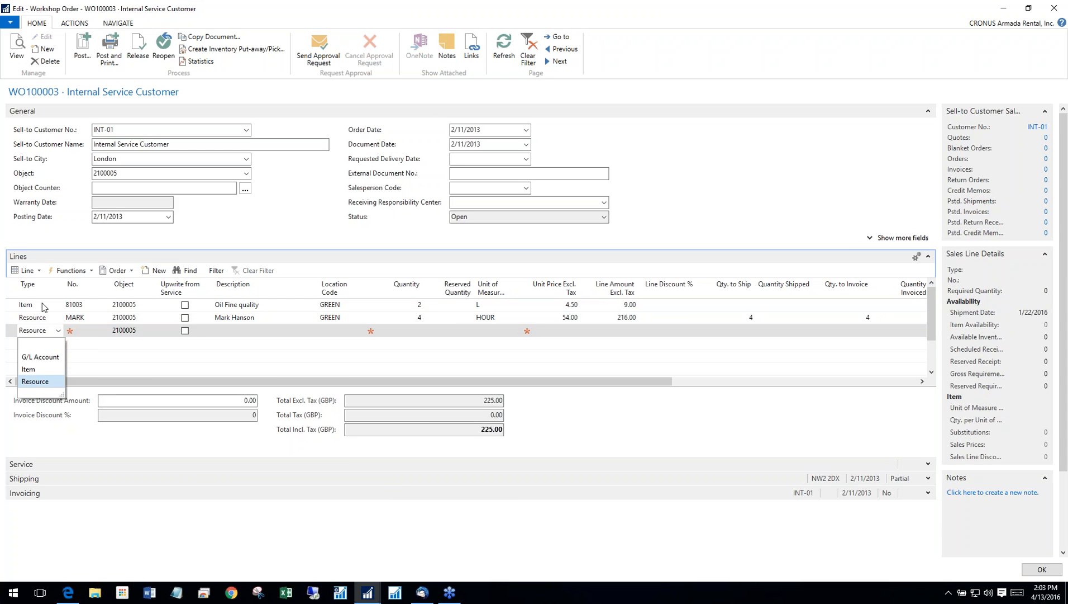
pyautogui.press('Escape')
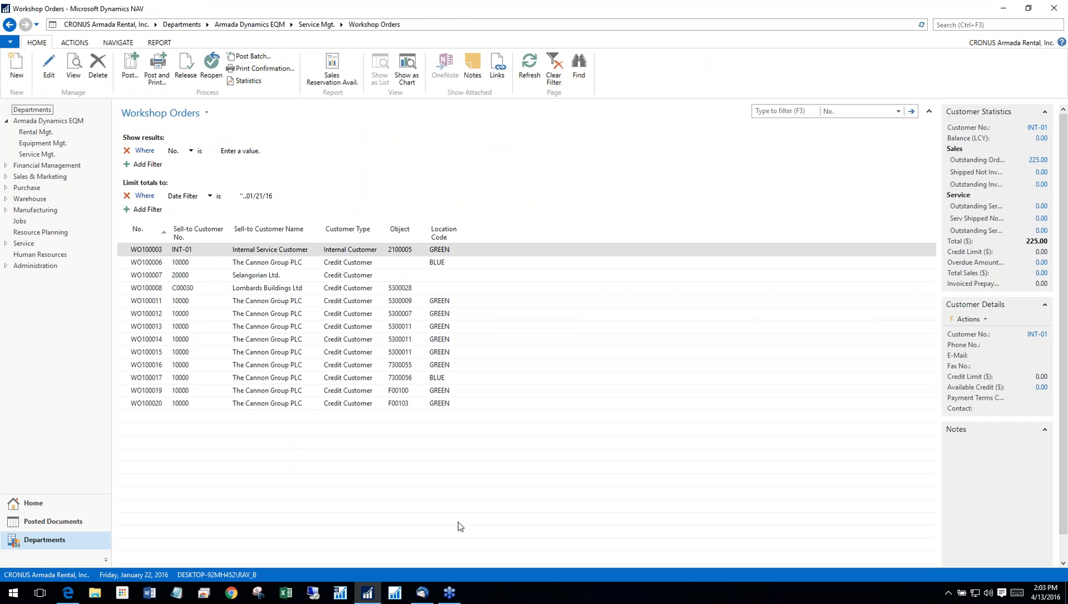
# Reopen the Internal Service Customer workshop order for object 2100005 from the workshop orders list.
pyautogui.click(161, 252)
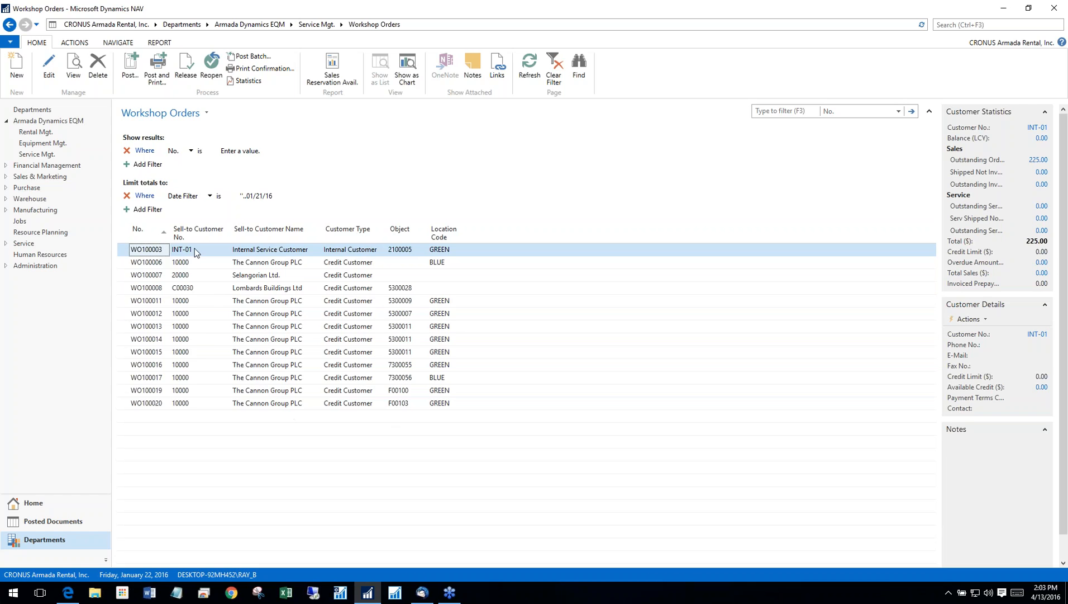
pyautogui.doubleClick(147, 252)
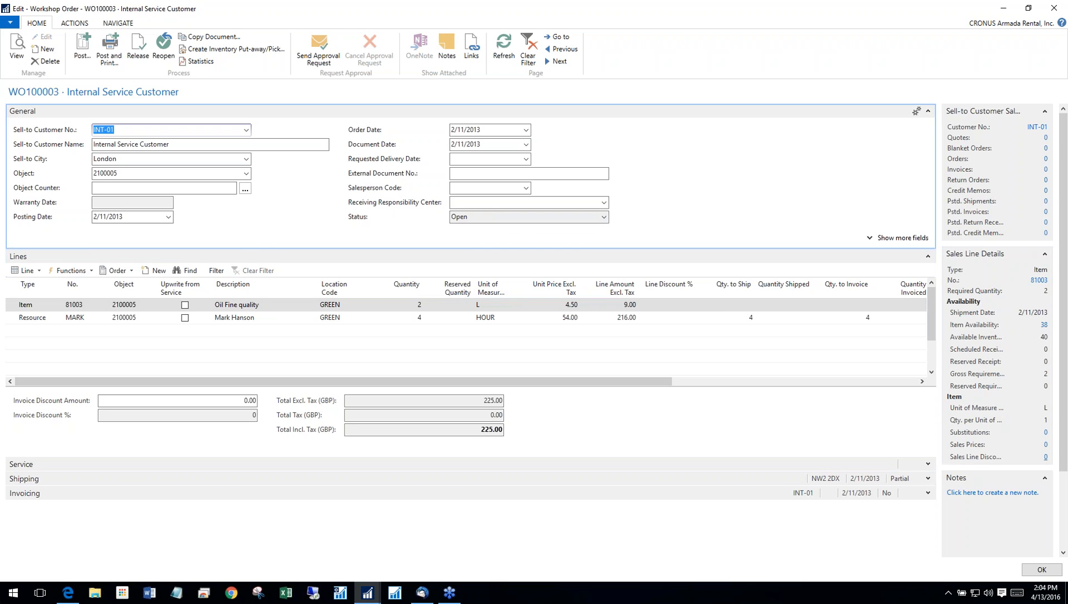
pyautogui.moveTo(1050, 596)
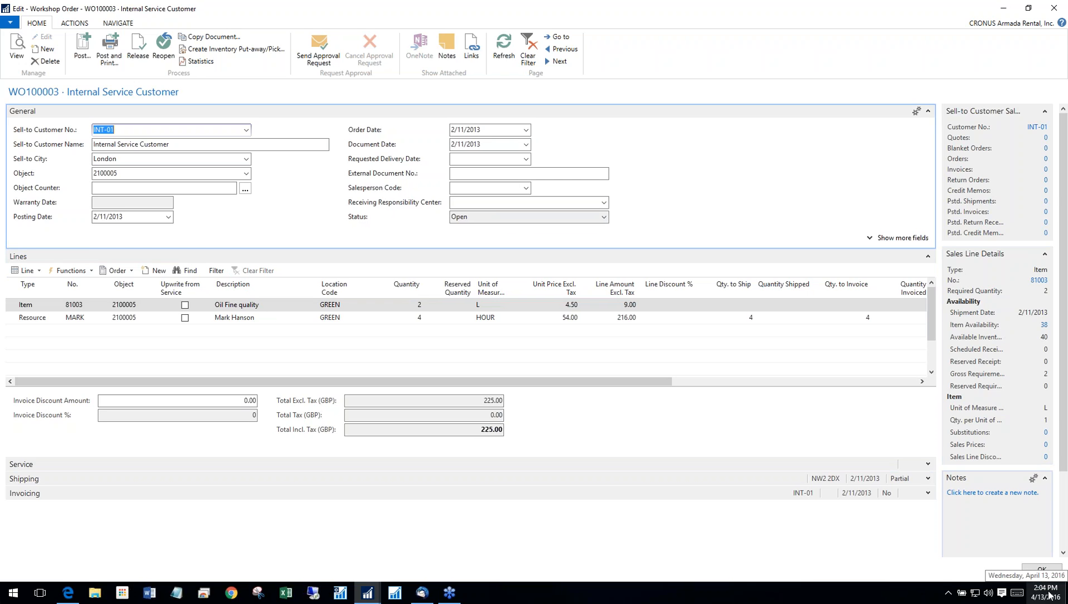